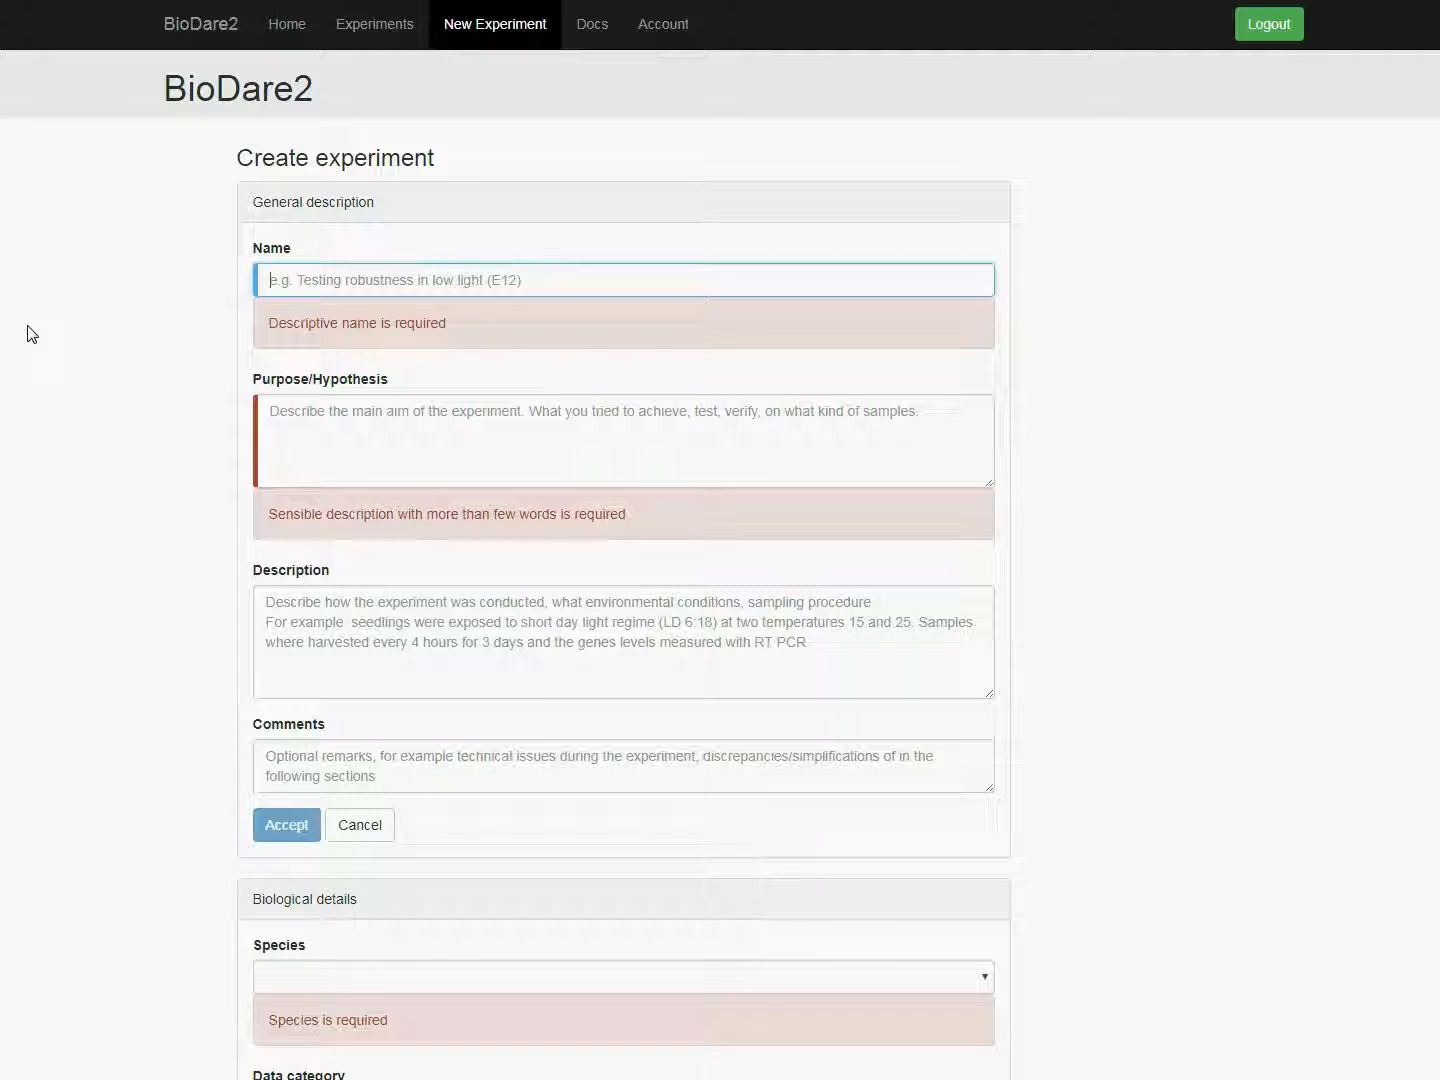
Step: Name the new experiment "TZ20170708 prr79 vs WT in LL"
{"action": "type", "text": "8 prr79 vs WT in LL"}
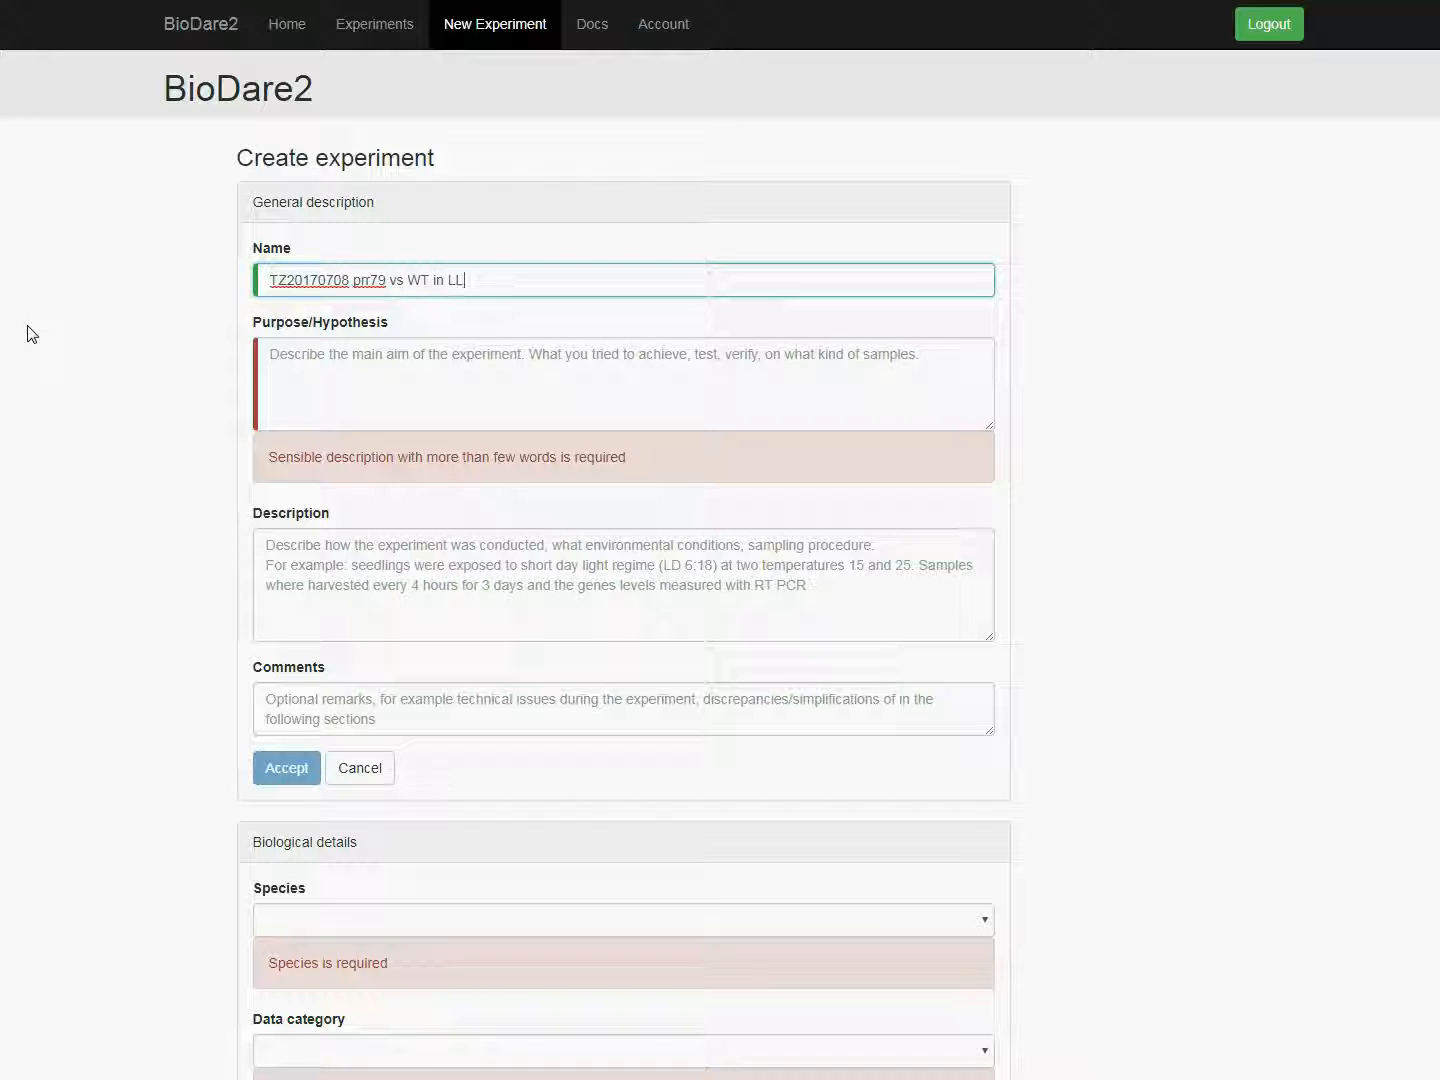
{"action": "key", "text": "Tab"}
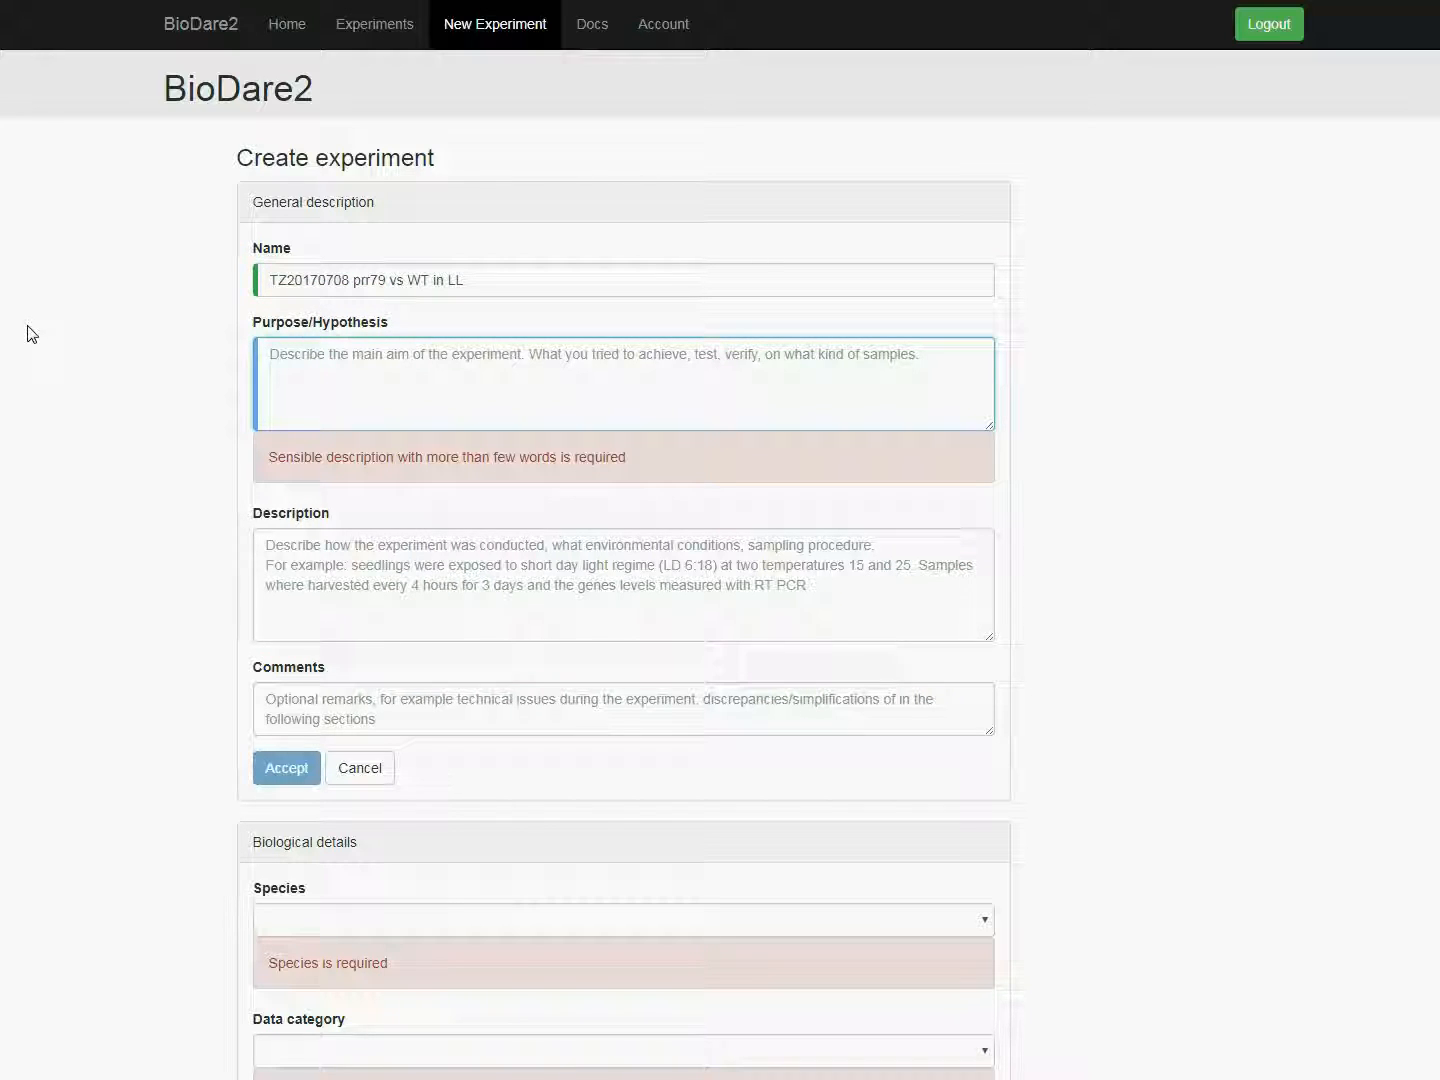
Step: Enter the purpose "Comparison of main clock output genes LHY, PRRs, TOC1 in prr79 double mutant ws Wild Type in LL" and accept the general description
{"action": "type", "text": "Comparison of main clock output genes LHY, PRRs, TOC1 in prr"}
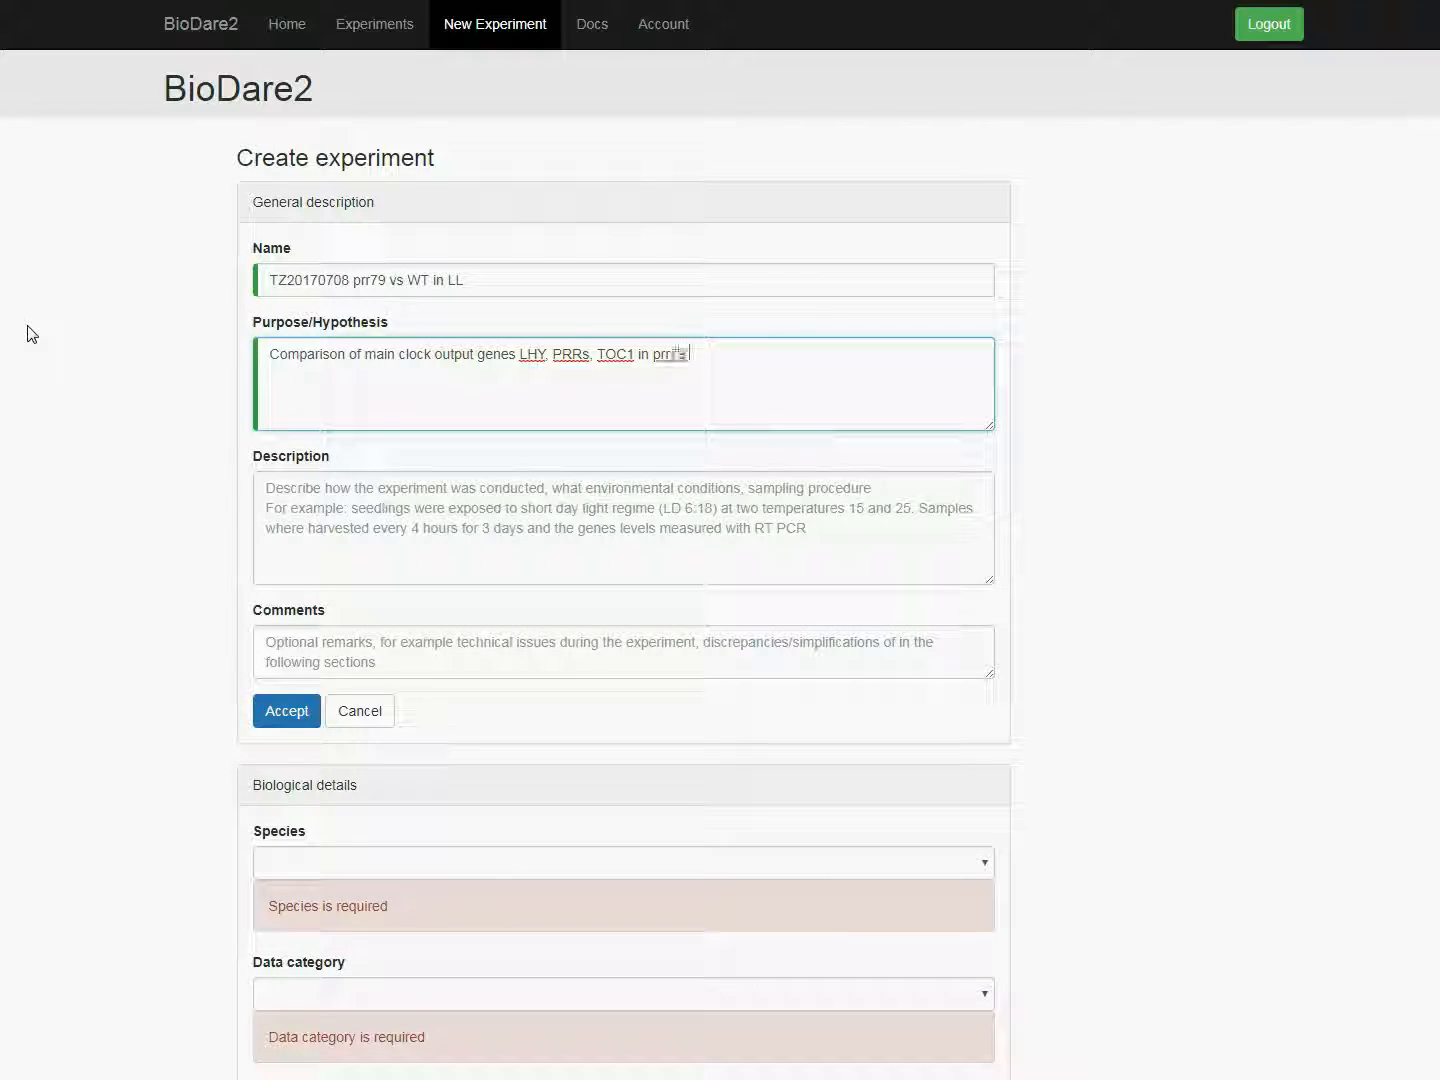
{"action": "type", "text": "79 double mutant ws Wild Type IN"}
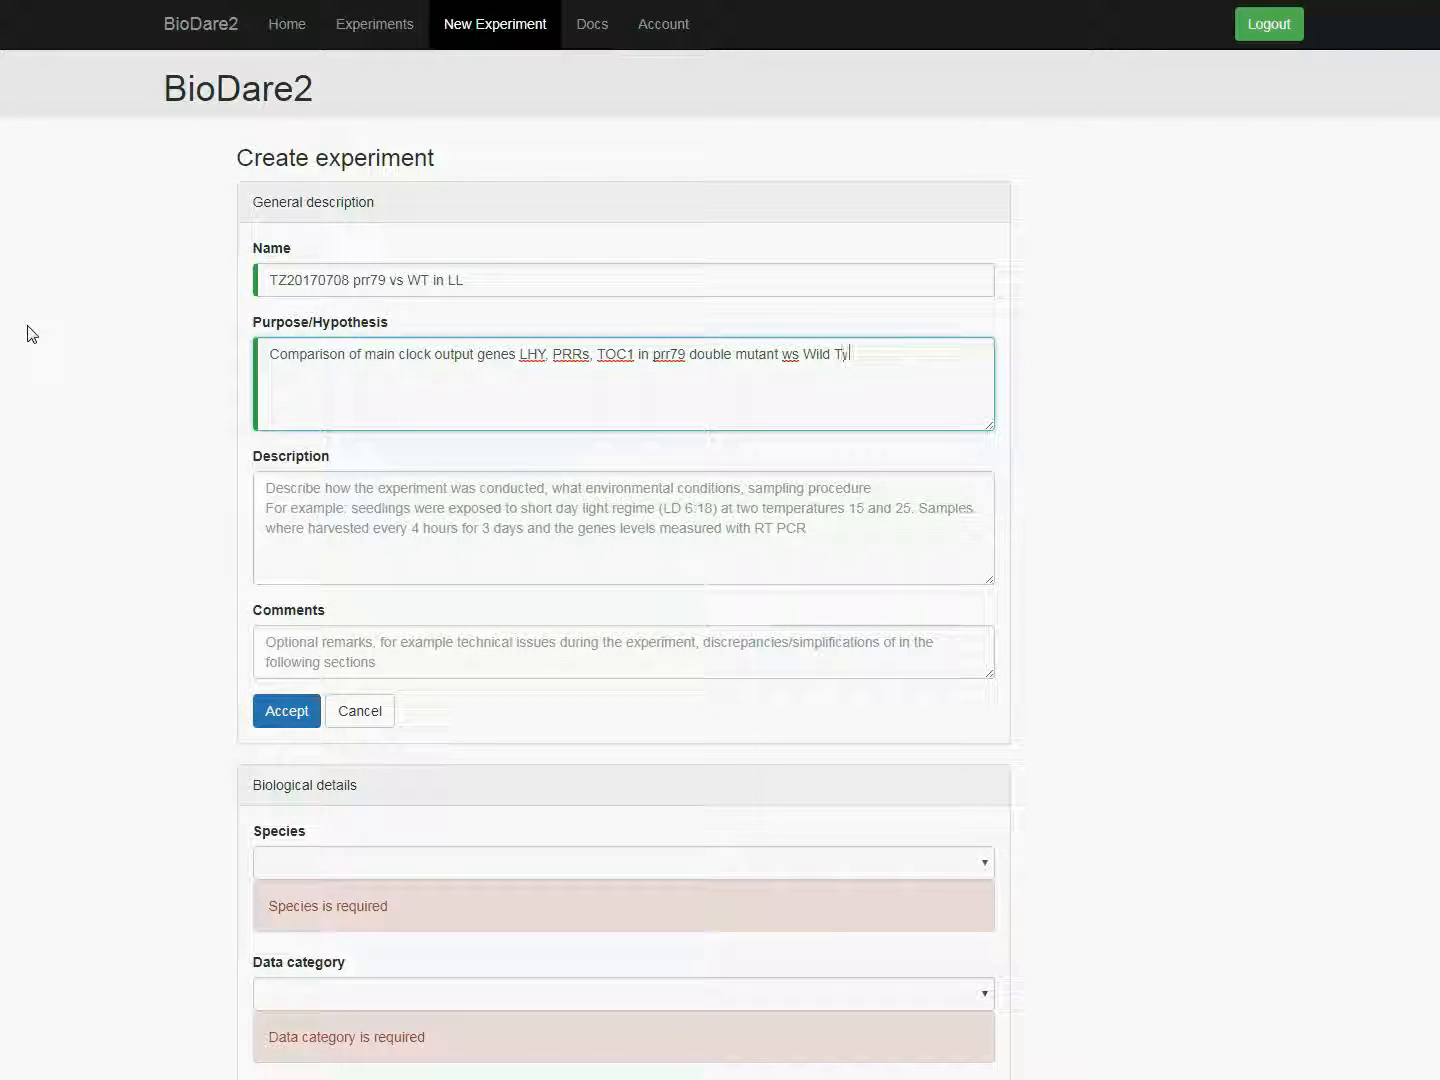
{"action": "key", "text": "BackSpace"}
{"action": "key", "text": "BackSpace"}
{"action": "type", "text": "in LL"}
{"action": "left_click", "coordinate": [281, 717]}
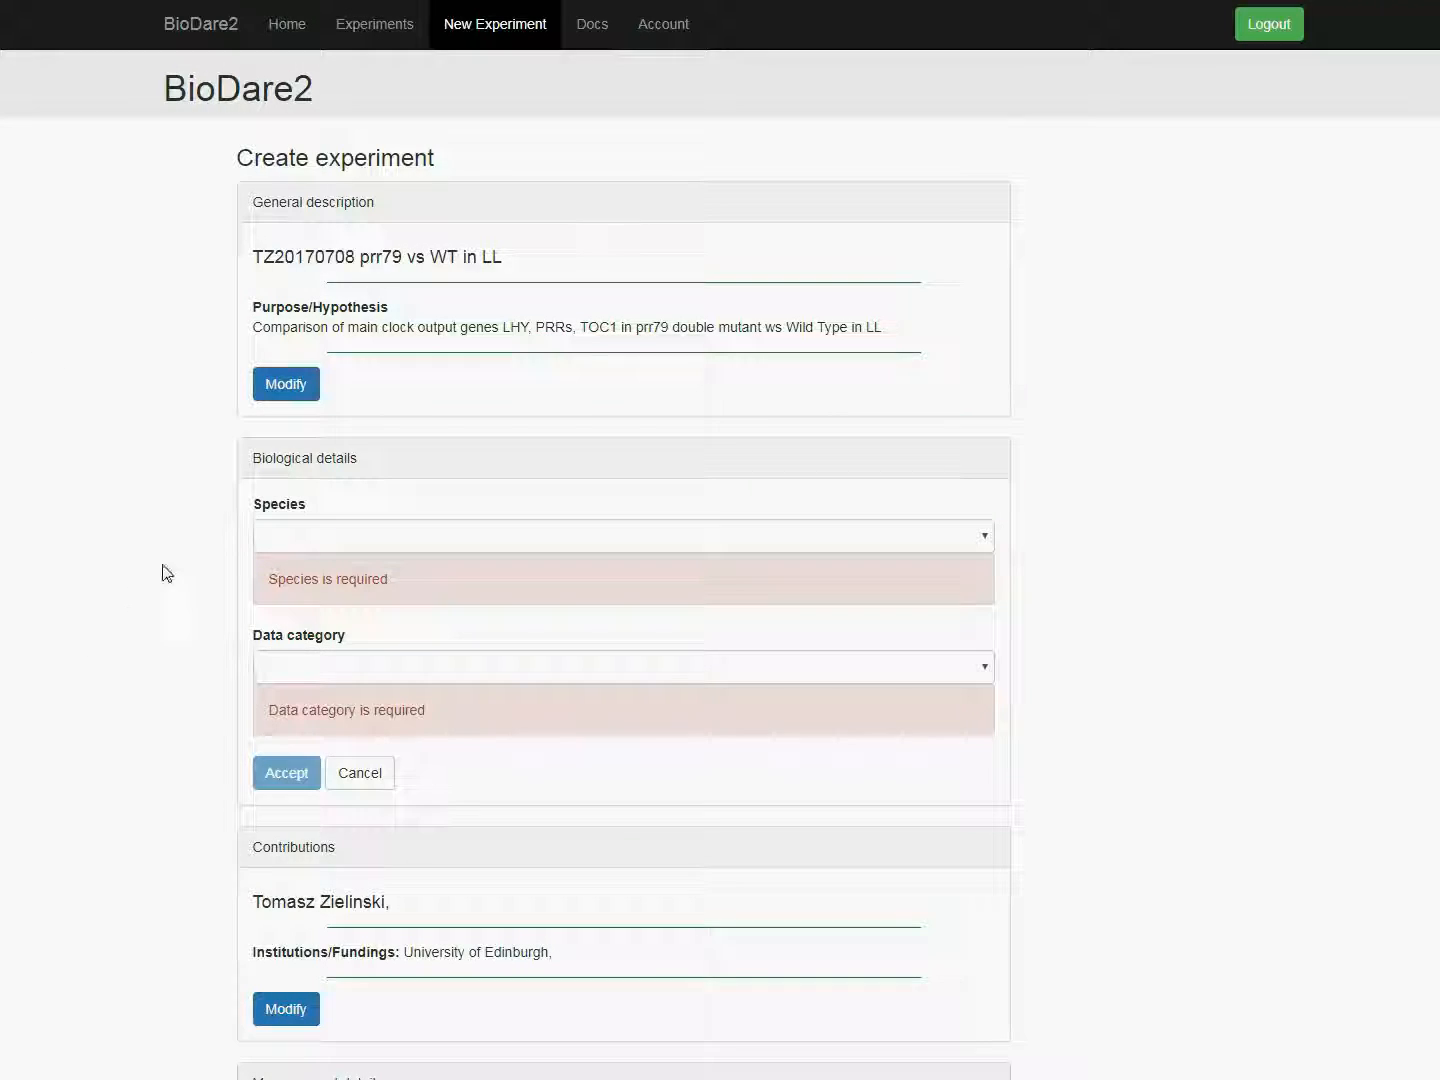
Step: Set the species to Arabidopsis thaliana and the data category to Expression reporter (e.g. Luc/GFP-imaging), and accept the biological details
{"action": "left_click", "coordinate": [315, 538]}
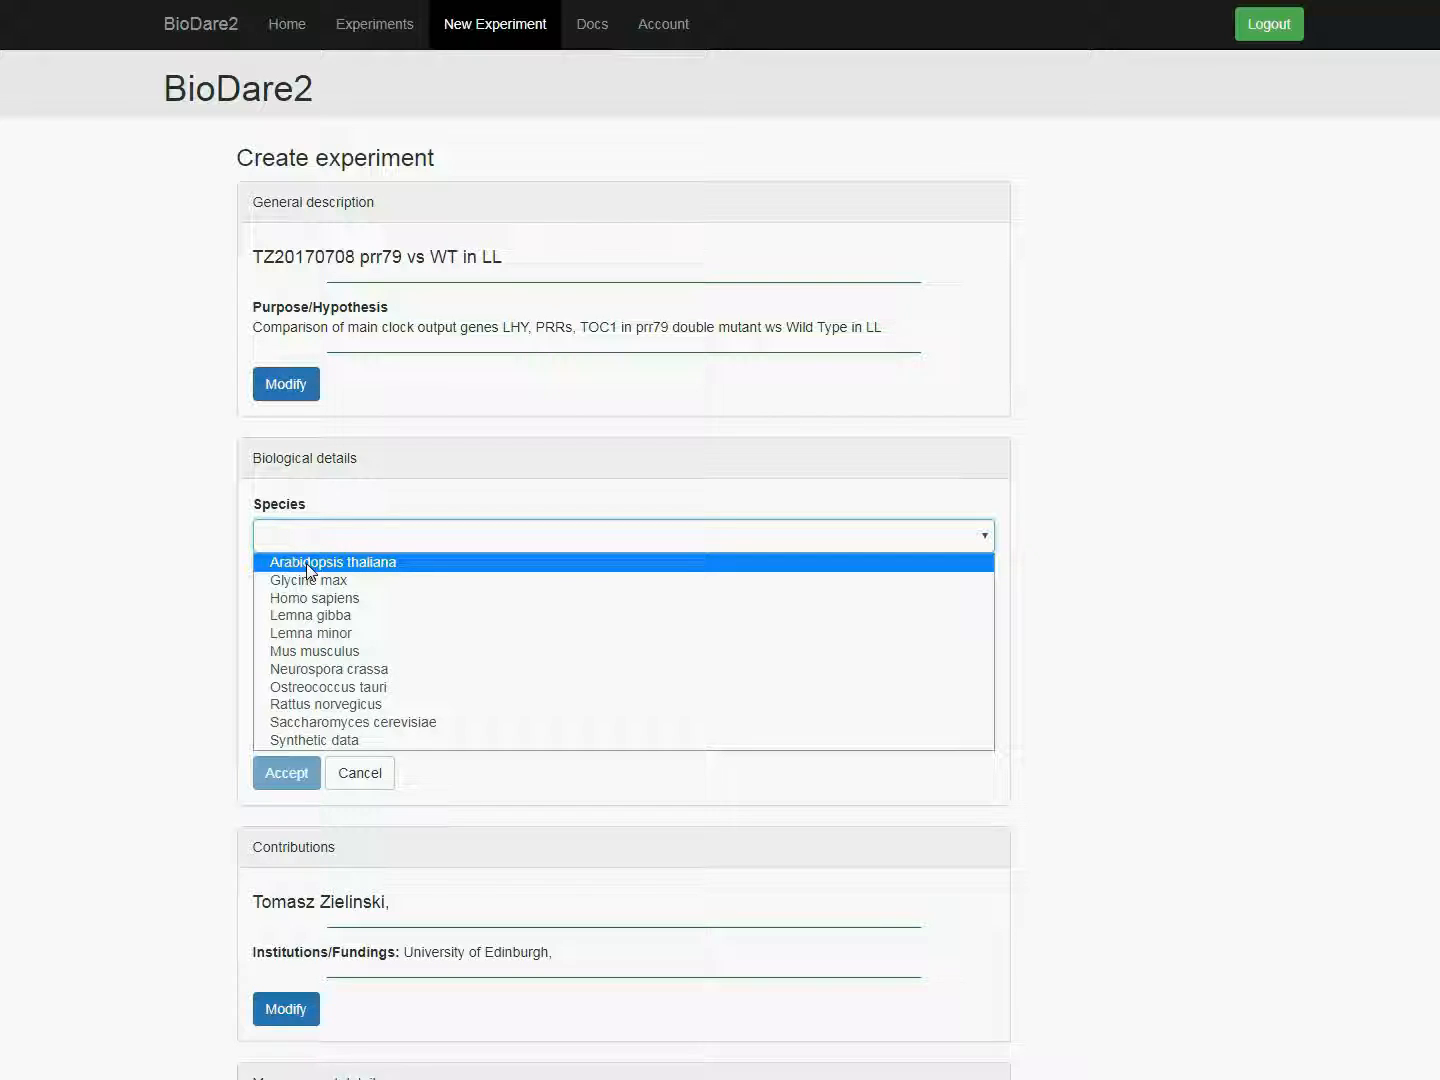
{"action": "left_click", "coordinate": [308, 571]}
{"action": "left_click", "coordinate": [293, 614]}
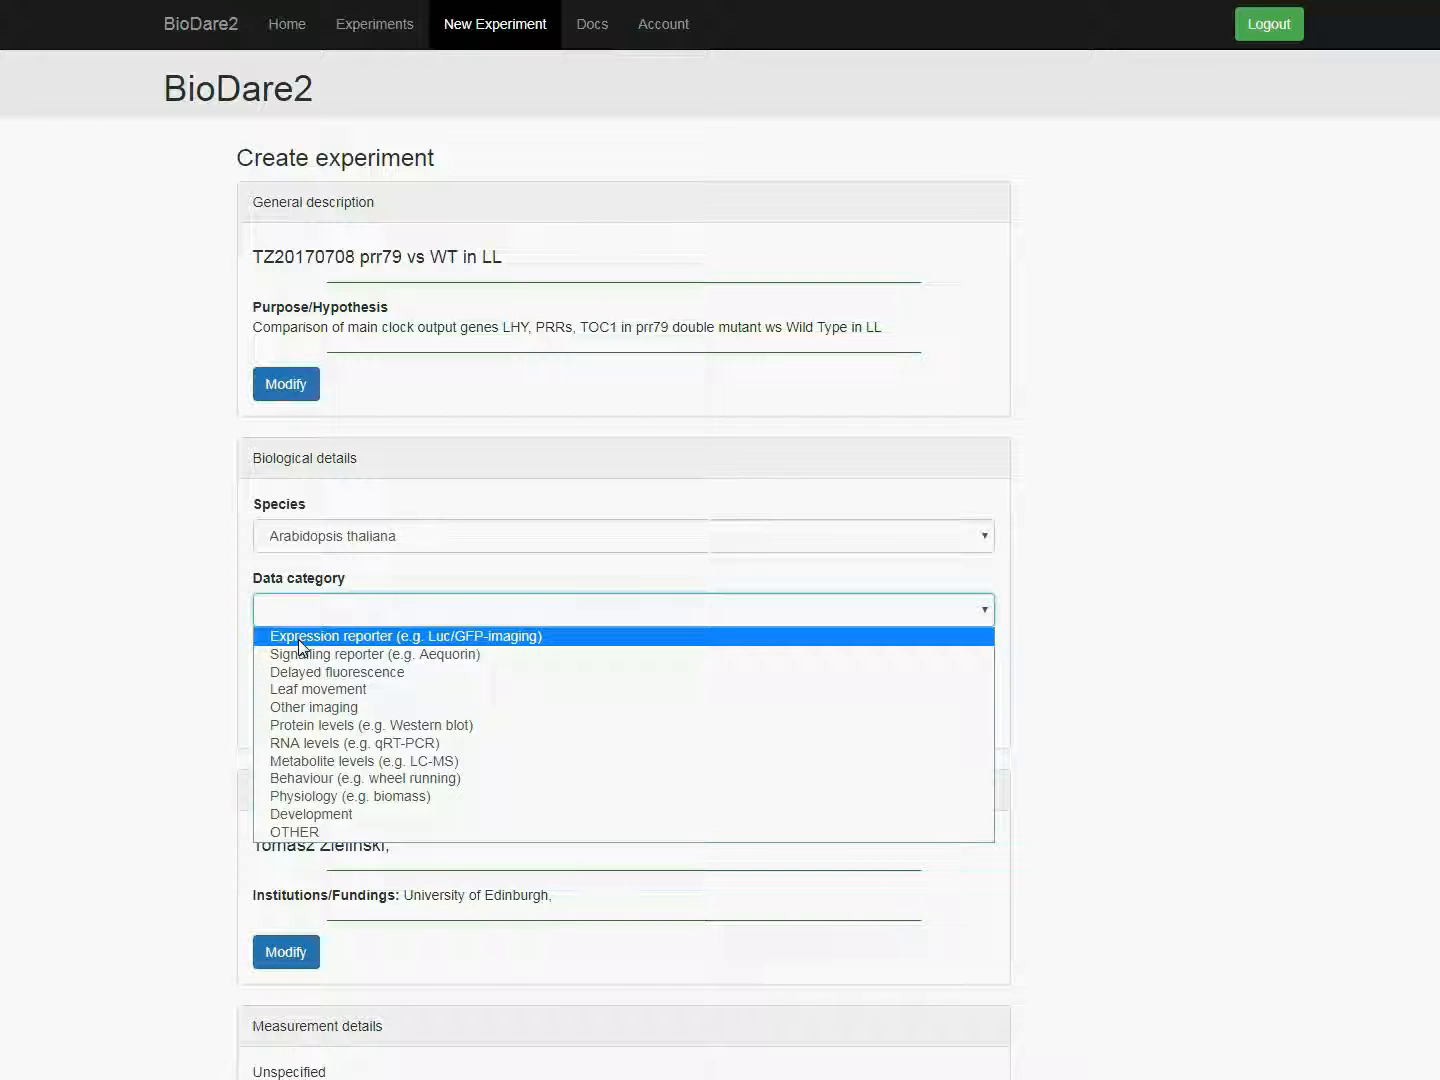
{"action": "left_click", "coordinate": [298, 639]}
{"action": "left_click", "coordinate": [283, 659]}
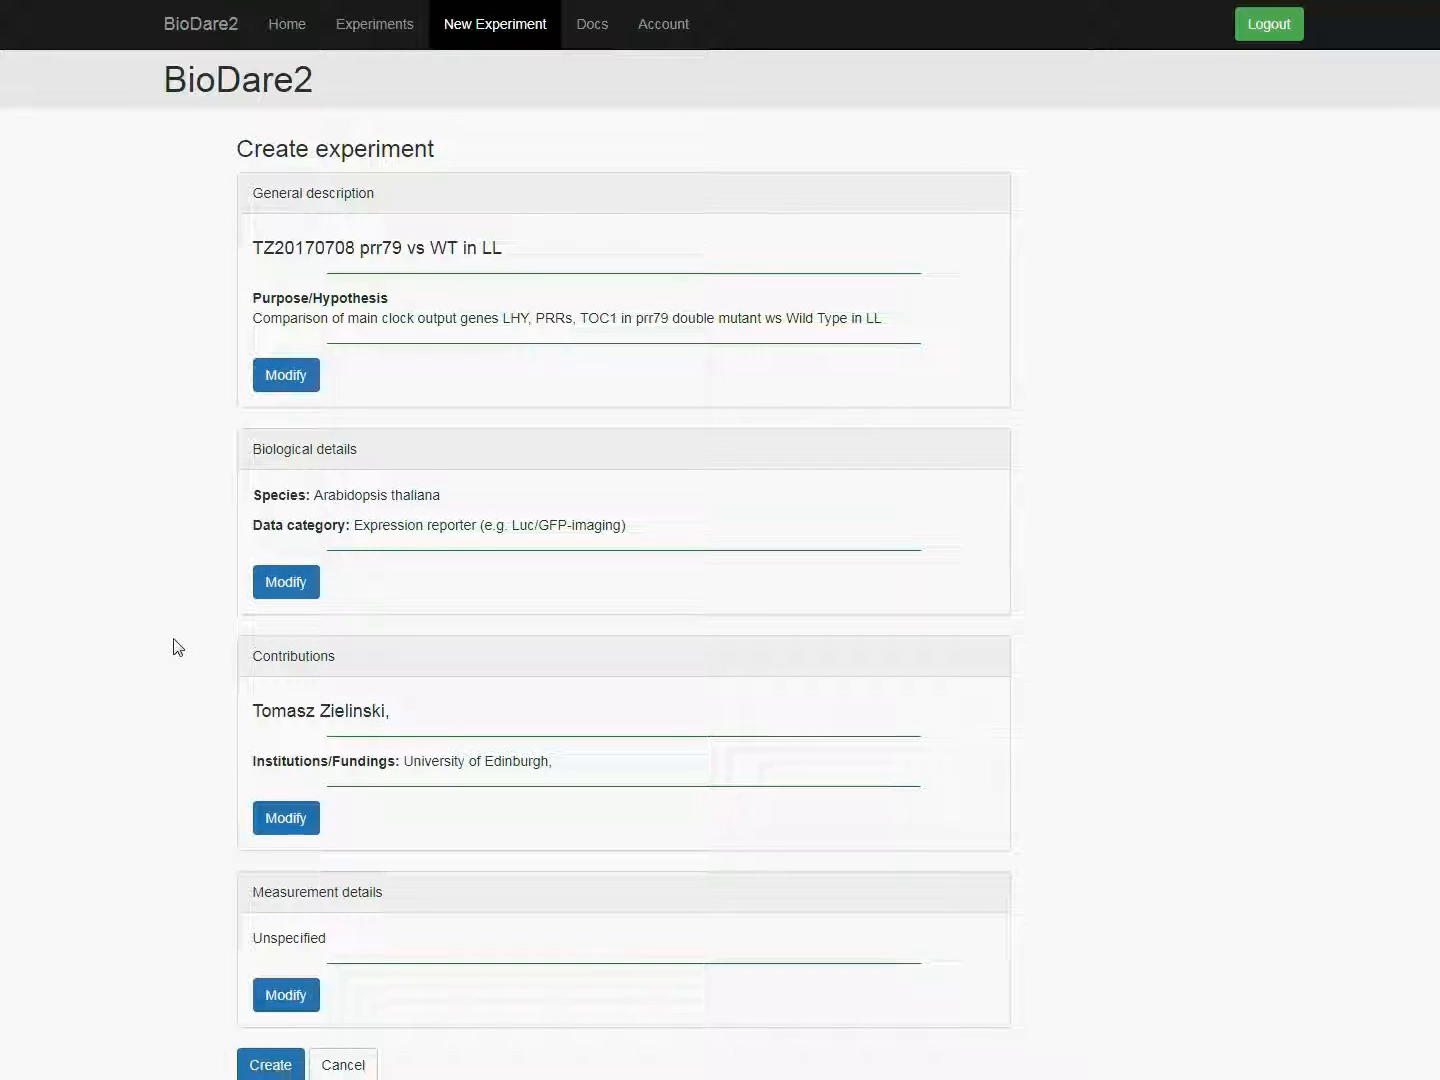
Step: Add the general description text "Seedlings were grown for 7 days in LD 12:12 at 22C then transferred for measurement."
{"action": "scroll", "coordinate": [180, 700], "scroll_direction": "down", "scroll_amount": 1}
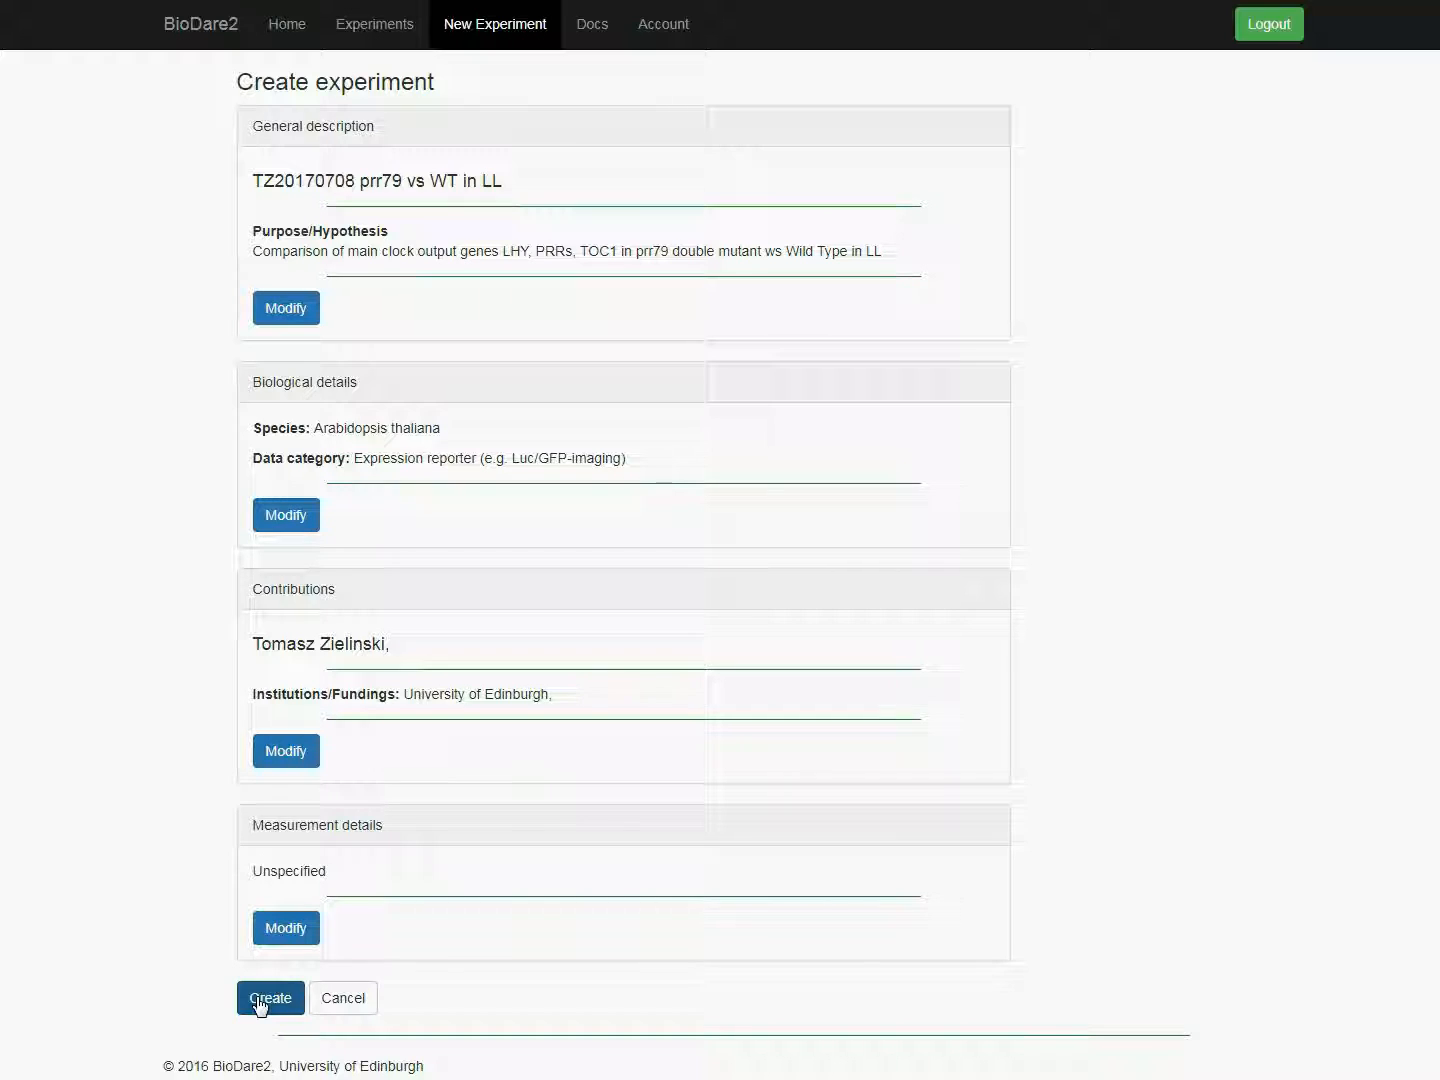
{"action": "scroll", "coordinate": [193, 715], "scroll_direction": "up", "scroll_amount": 1}
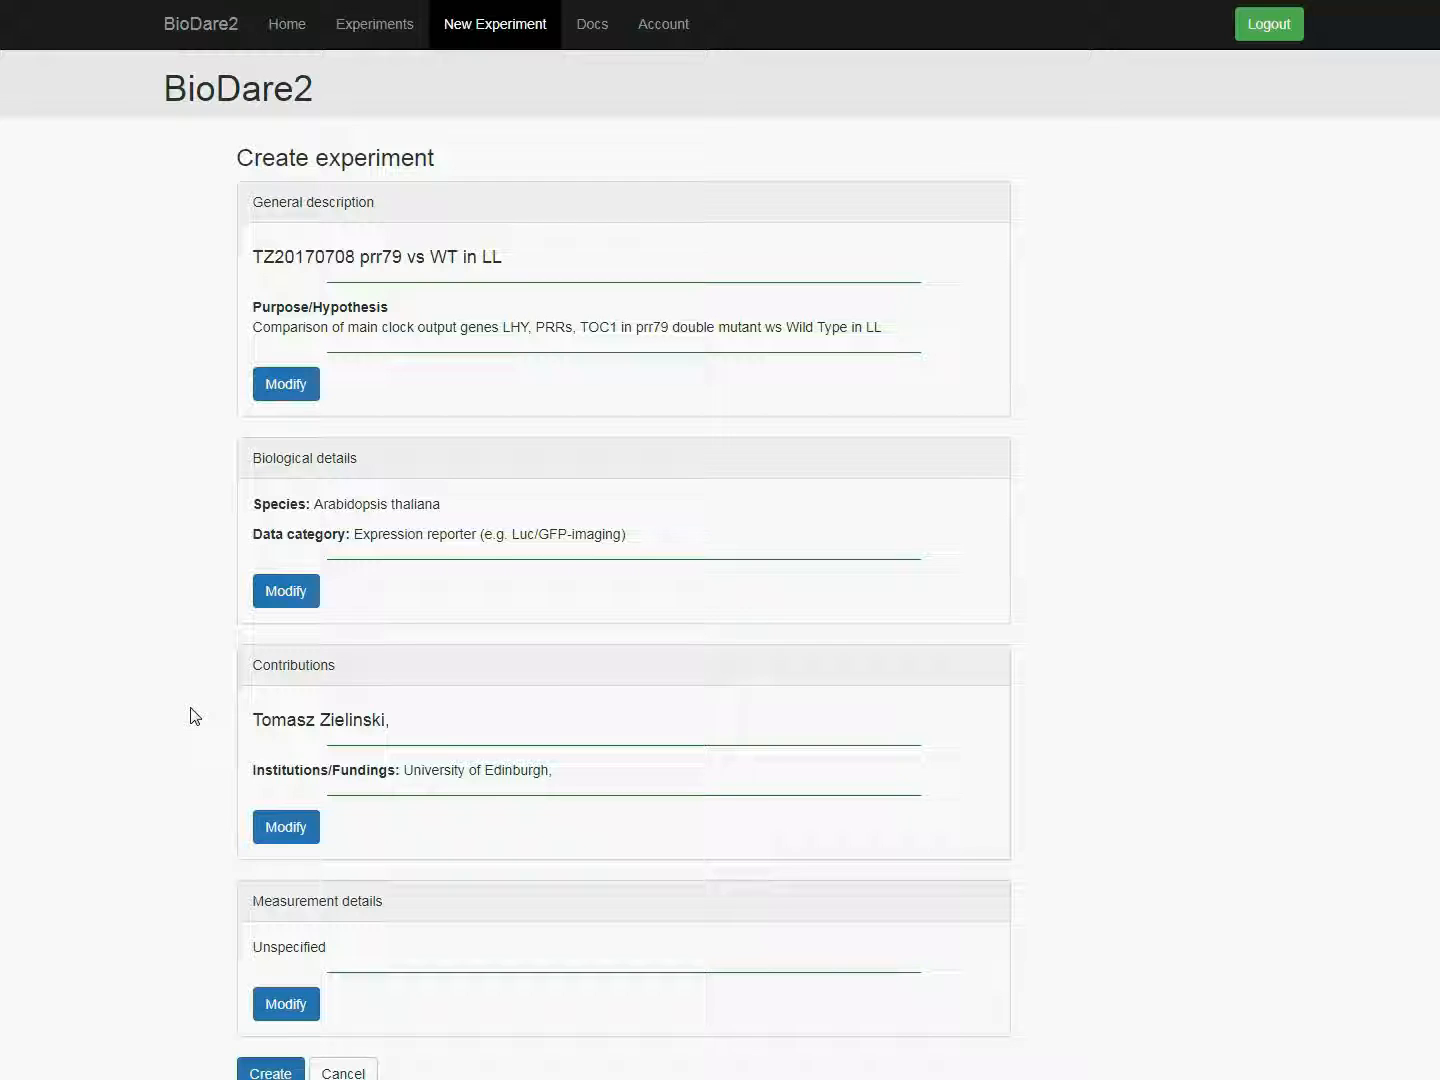
{"action": "left_click", "coordinate": [287, 384]}
{"action": "left_click", "coordinate": [303, 508]}
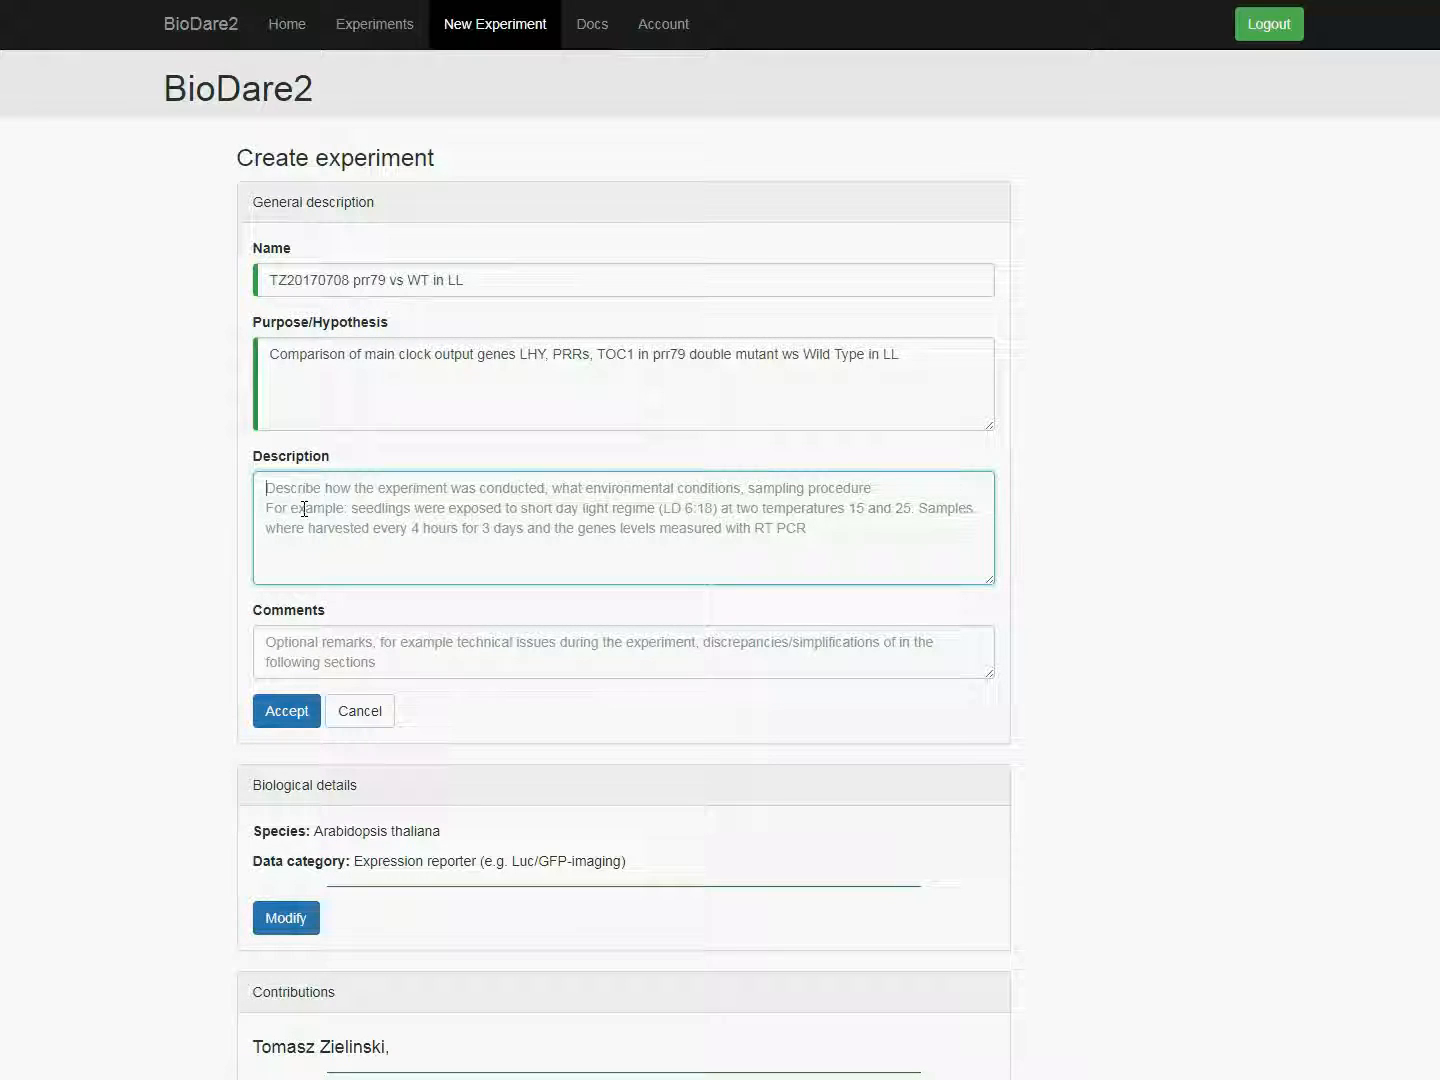
{"action": "type", "text": "Seedlings were grown for 7 days in LD 12:12 at 22C then transferred for measurement."}
Step: Add the comment "Fungi infection spotted at the last day of experiment" and accept the general description
{"action": "left_click", "coordinate": [329, 647]}
{"action": "type", "text": "Further infection spotted at "}
{"action": "type", "text": "the last day of experiment"}
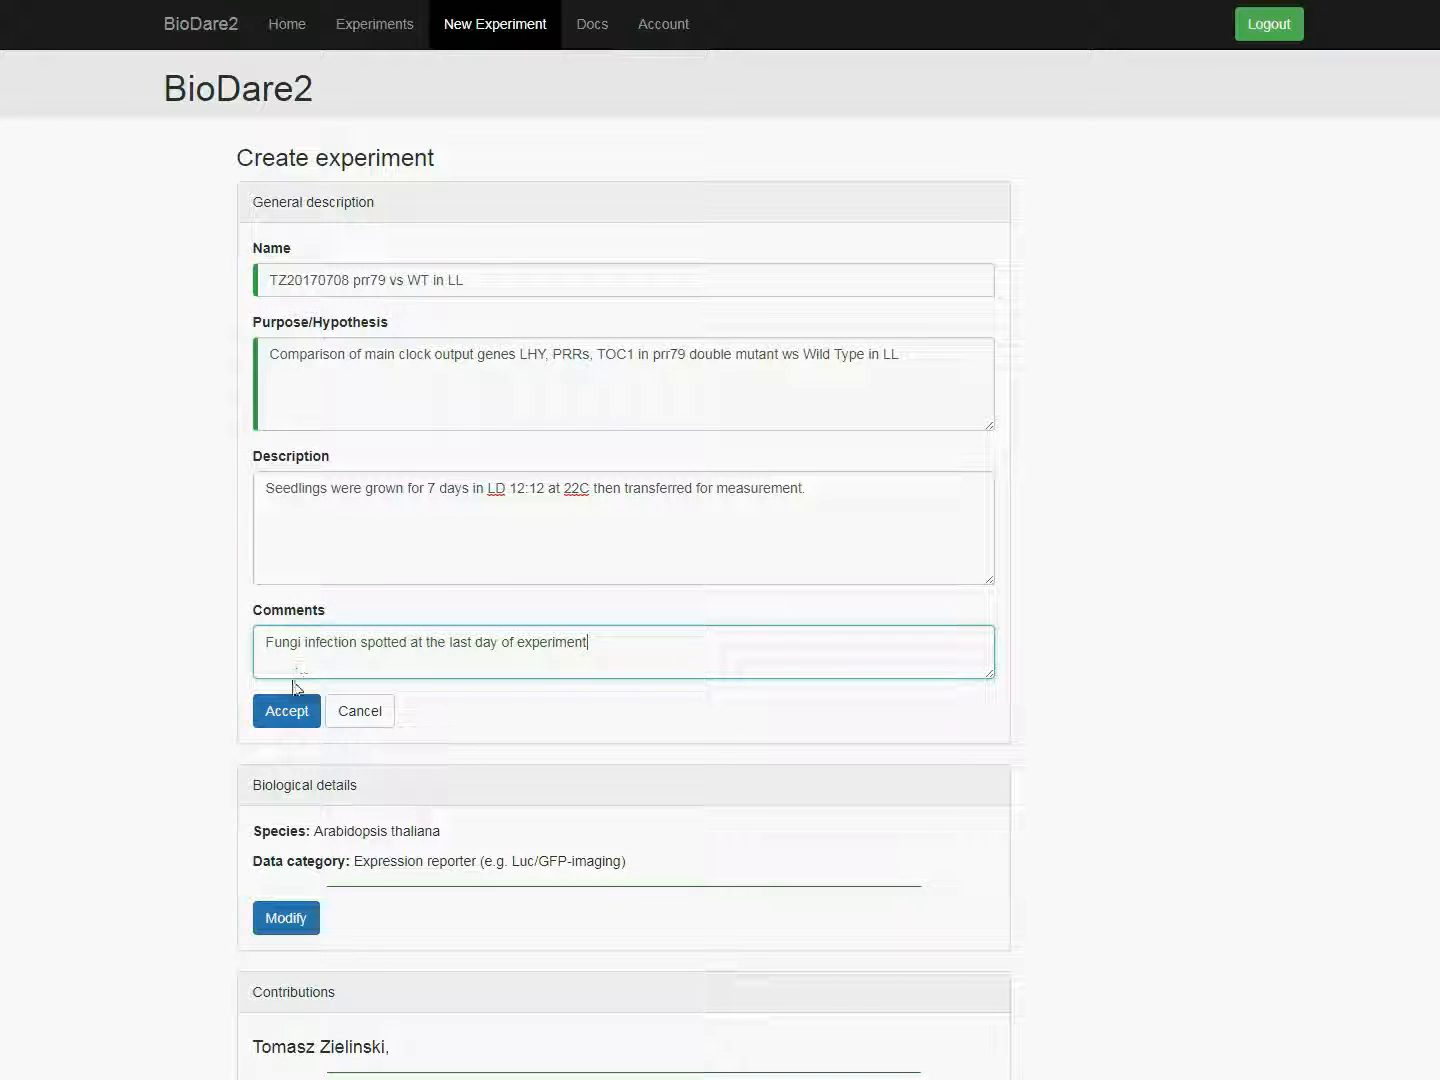
{"action": "left_click", "coordinate": [287, 712]}
Step: Replace the listed author in the contributions with a new author, entering the person's first name and surname
{"action": "scroll", "coordinate": [172, 682], "scroll_direction": "down", "scroll_amount": 2}
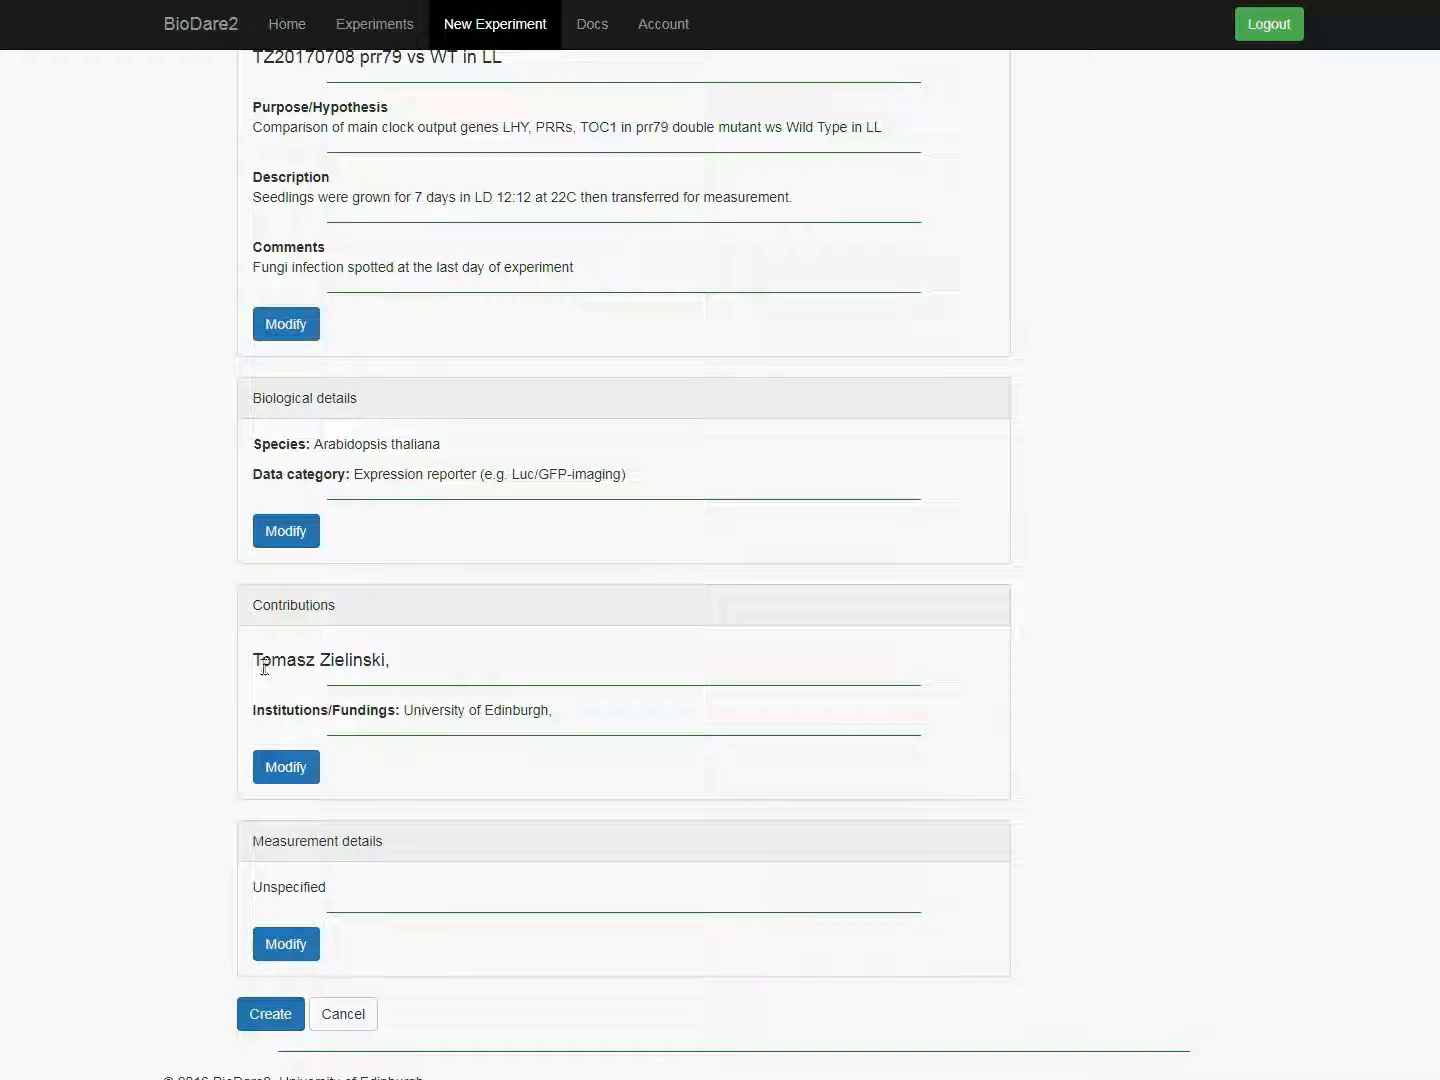
{"action": "left_click", "coordinate": [285, 768]}
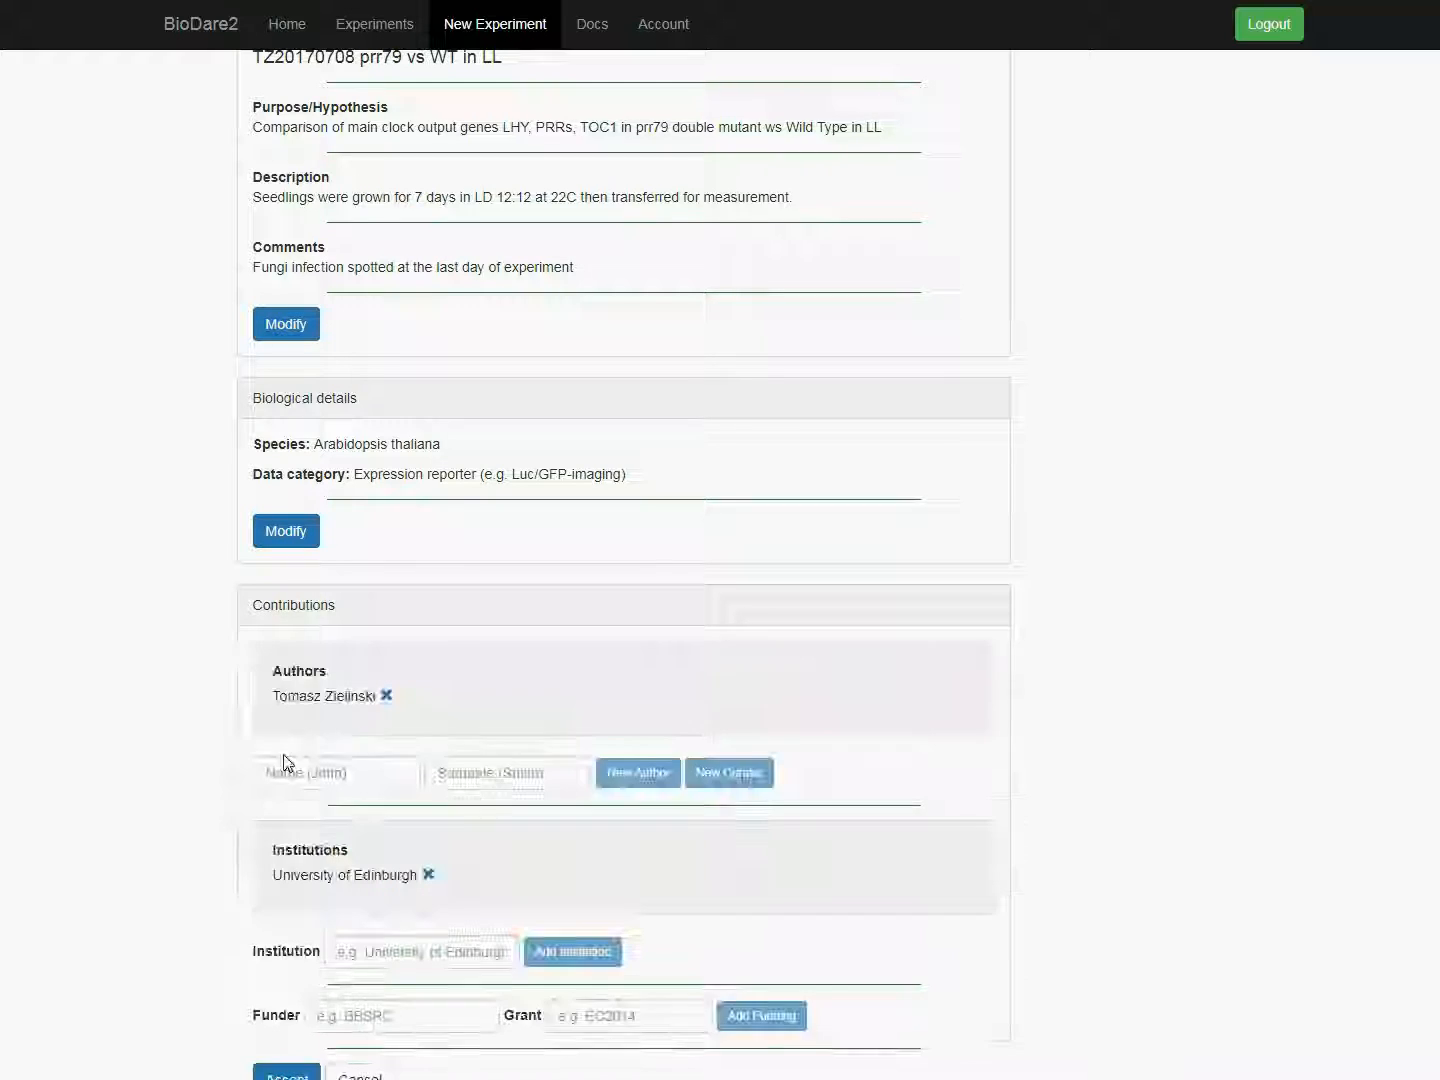
{"action": "left_click", "coordinate": [386, 696]}
{"action": "left_click", "coordinate": [354, 844]}
{"action": "key", "text": "Tab"}
{"action": "left_click", "coordinate": [614, 848]}
Step: Add a second author to the contributions by first name and surname
{"action": "left_click", "coordinate": [270, 773]}
{"action": "key", "text": "Tab"}
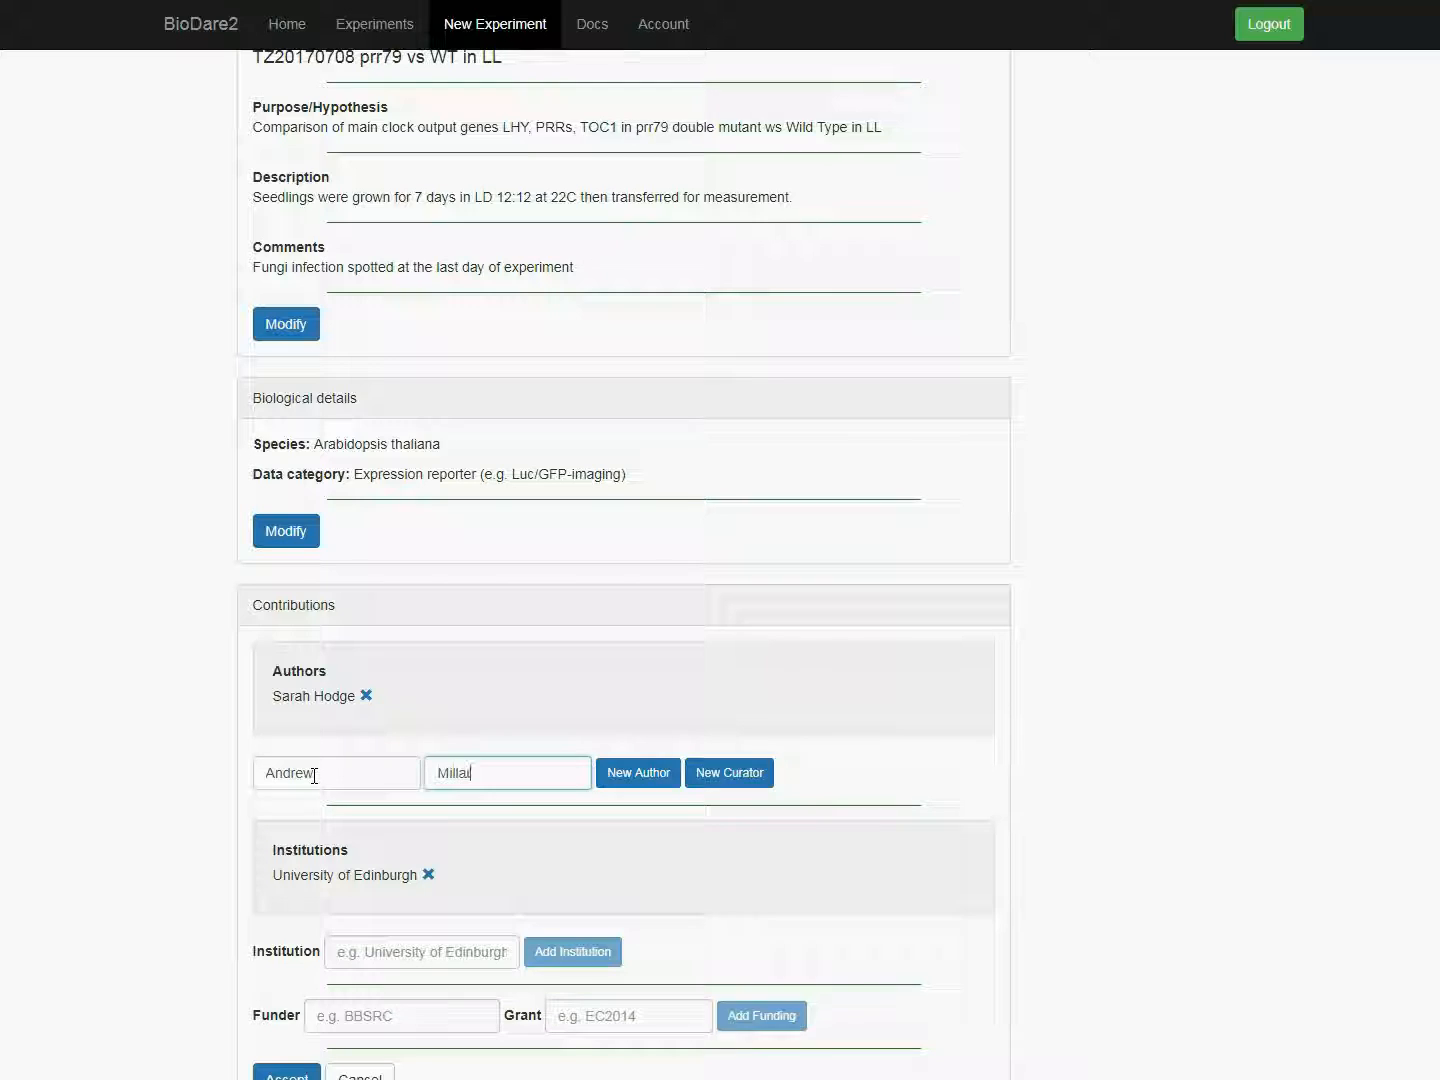
{"action": "left_click", "coordinate": [606, 785]}
Step: Add a data curator by first name and surname and accept the contributions
{"action": "left_click", "coordinate": [347, 790]}
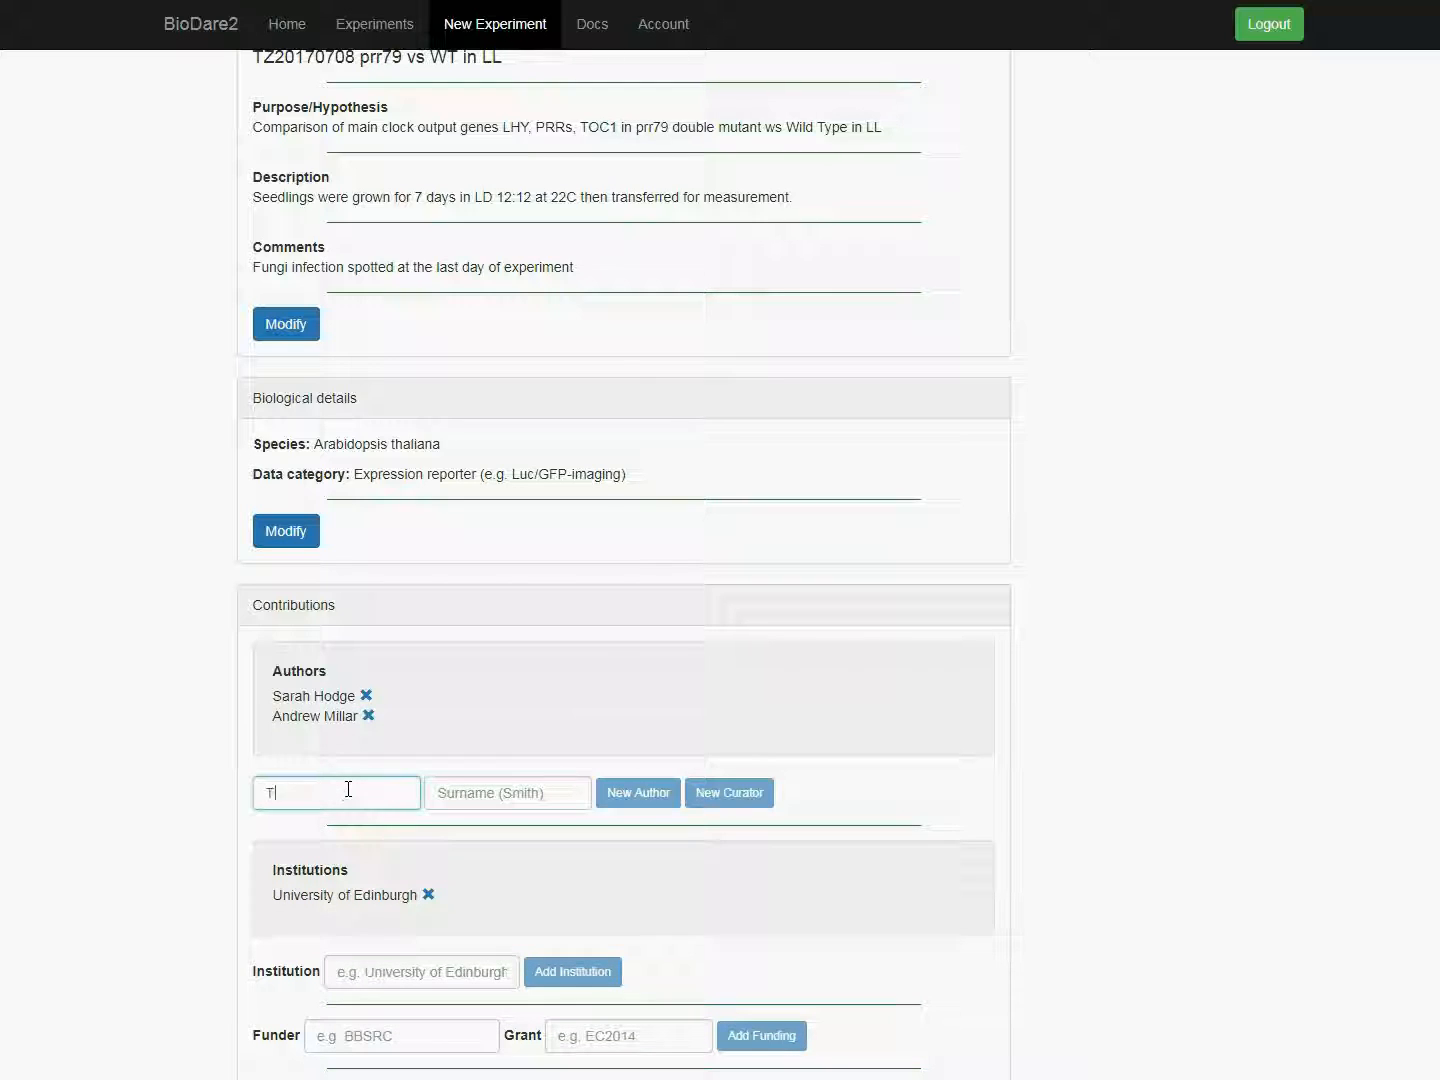
{"action": "key", "text": "Tab"}
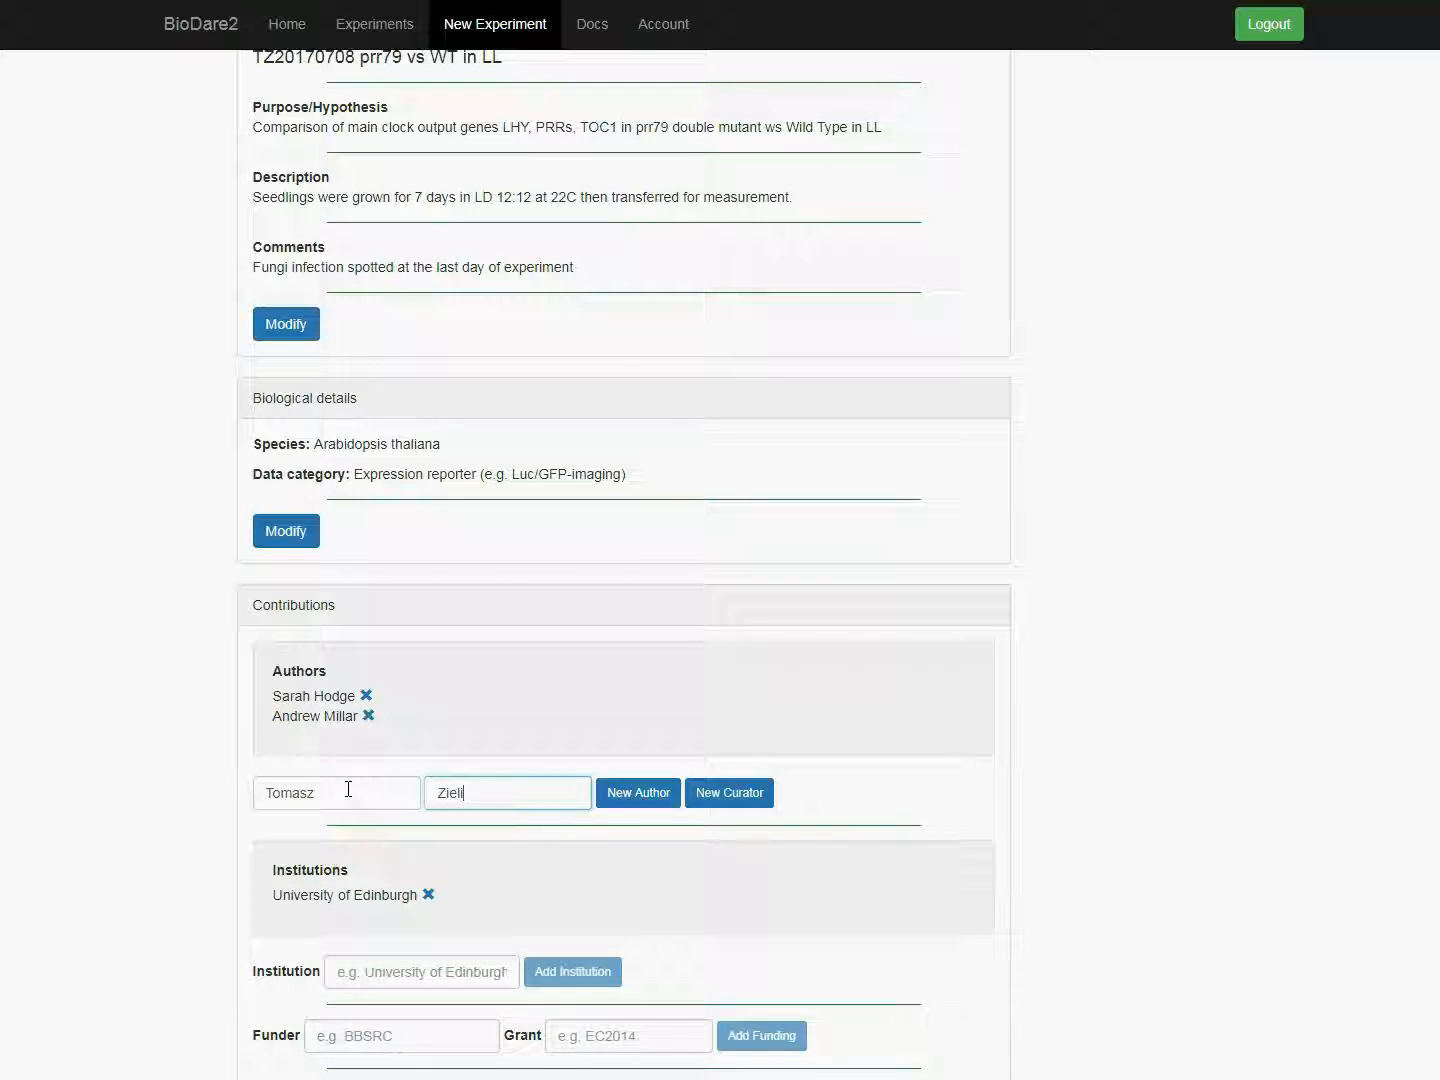
{"action": "left_click", "coordinate": [710, 793]}
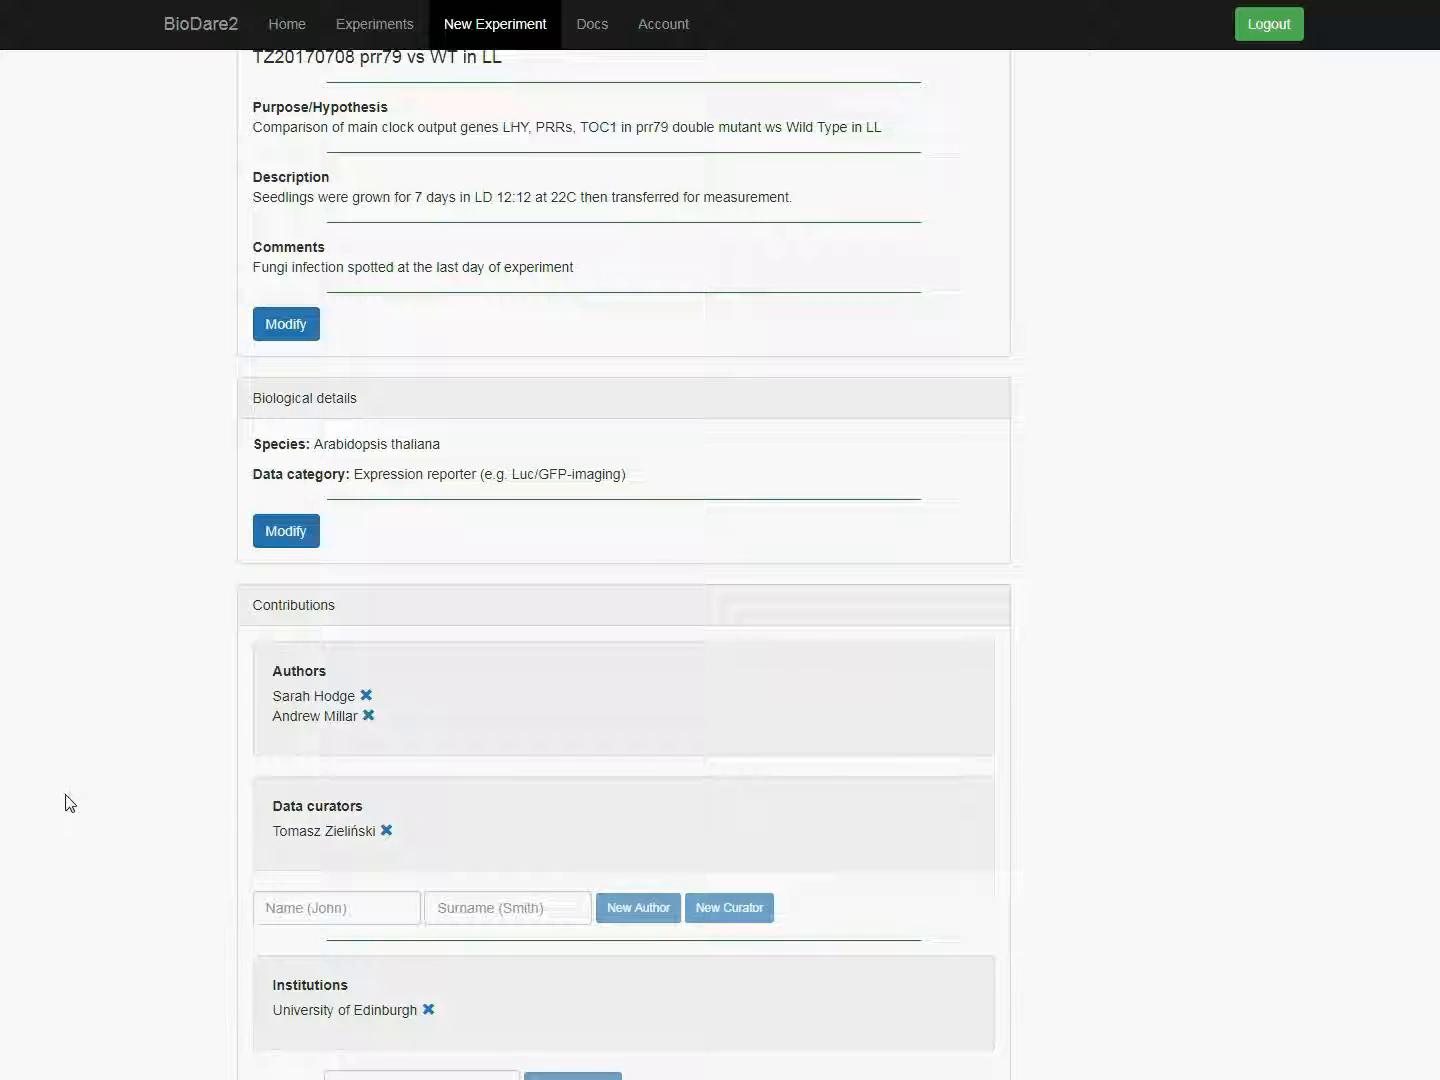
{"action": "scroll", "coordinate": [65, 805], "scroll_direction": "down", "scroll_amount": 2}
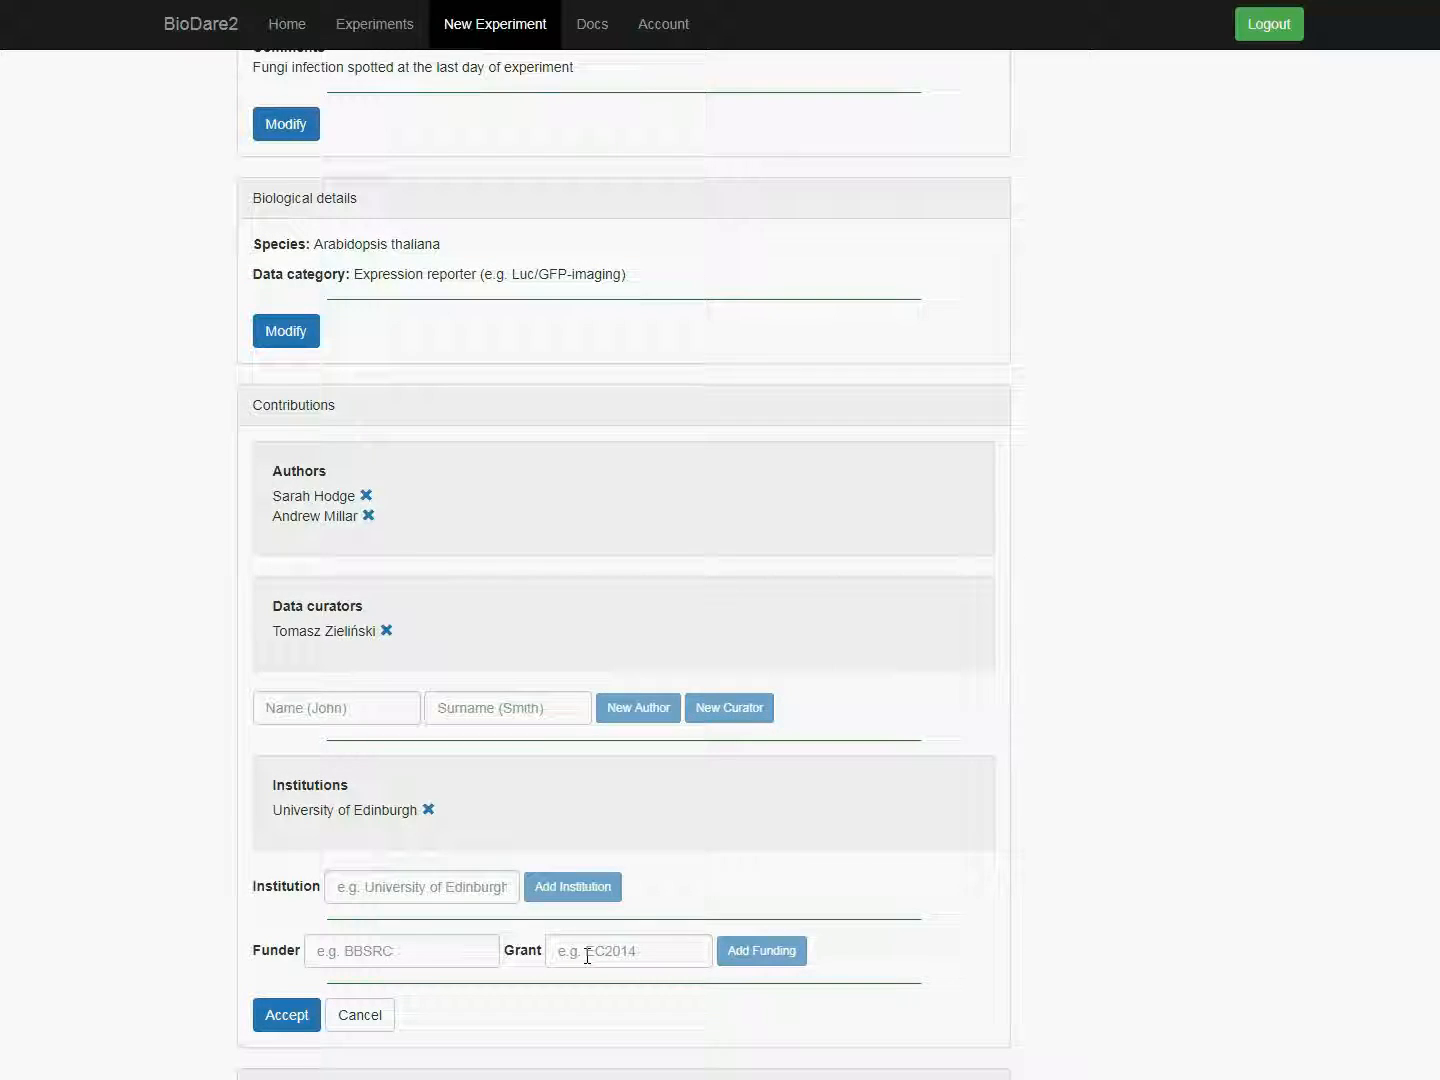
{"action": "left_click", "coordinate": [287, 1015]}
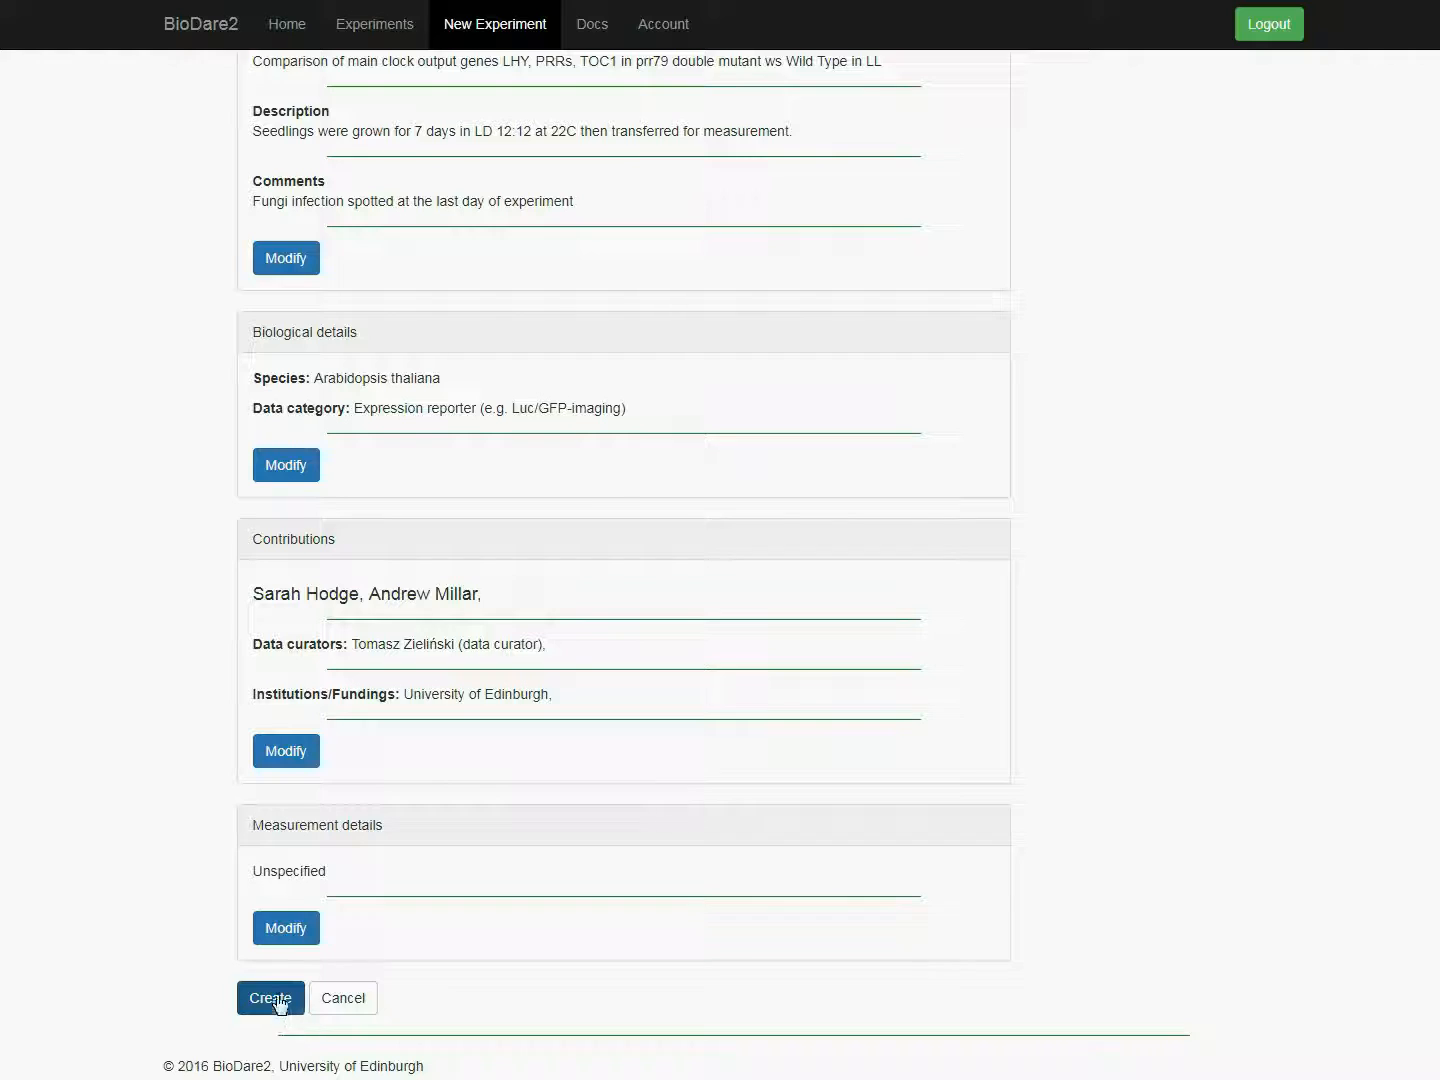
Step: In the measurement details, set the technique to Luciferase luminescence and the equipment to Topcount 1
{"action": "left_click", "coordinate": [285, 928]}
{"action": "scroll", "coordinate": [212, 871], "scroll_direction": "down", "scroll_amount": 3}
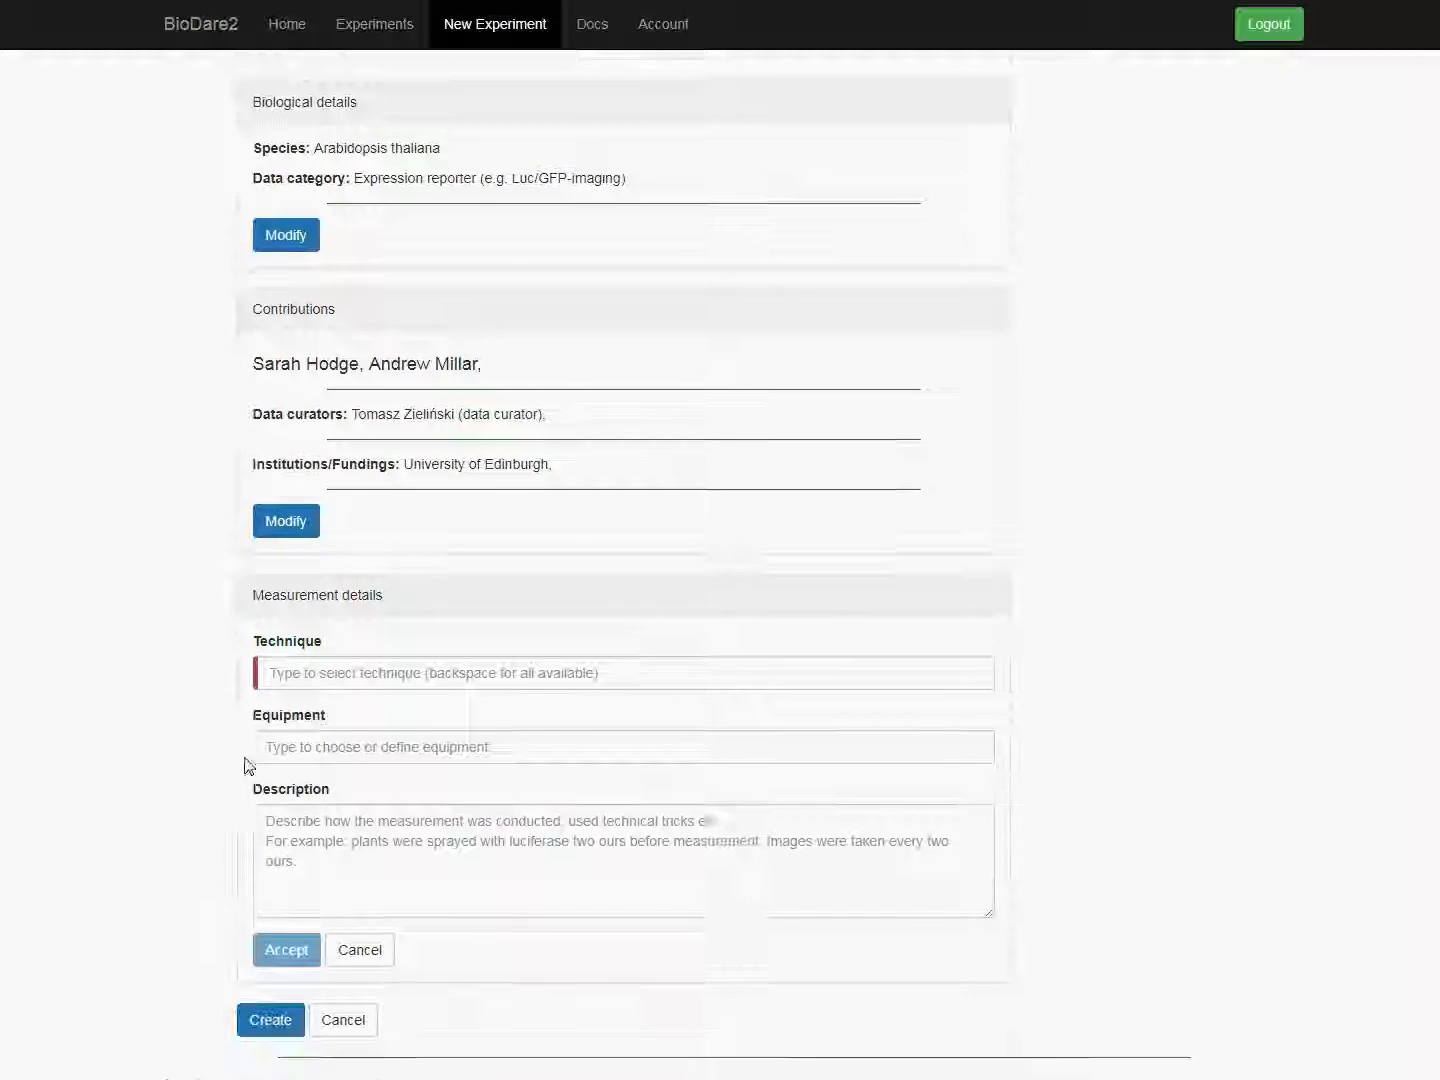
{"action": "left_click", "coordinate": [297, 671]}
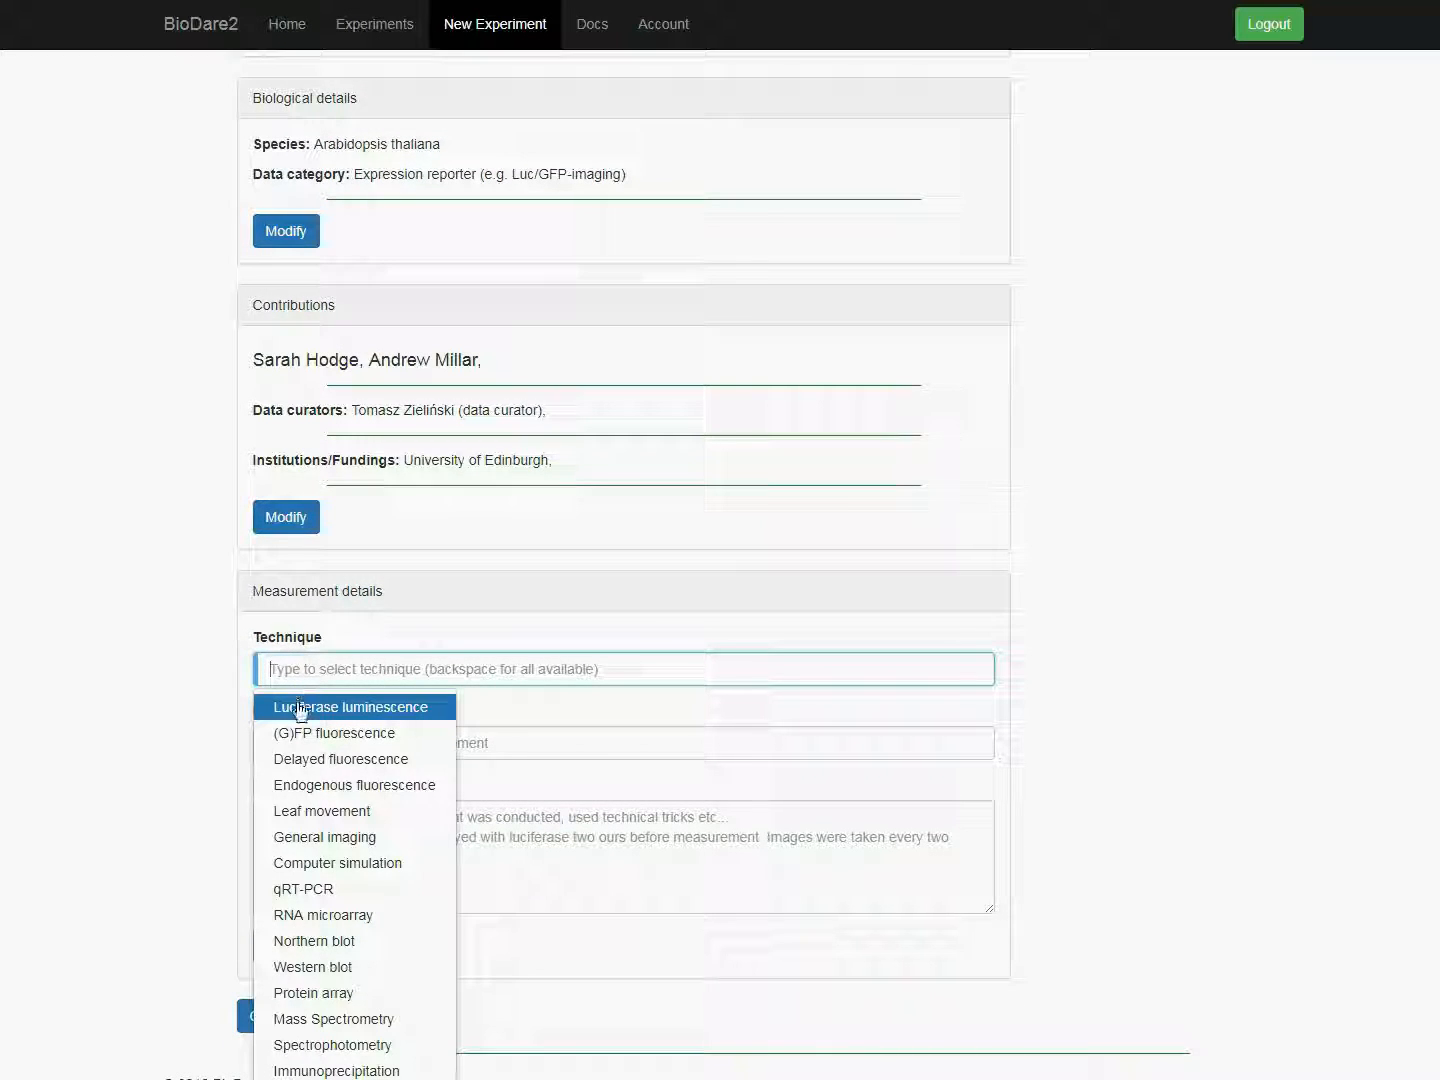
{"action": "left_click", "coordinate": [300, 708]}
{"action": "left_click", "coordinate": [302, 750]}
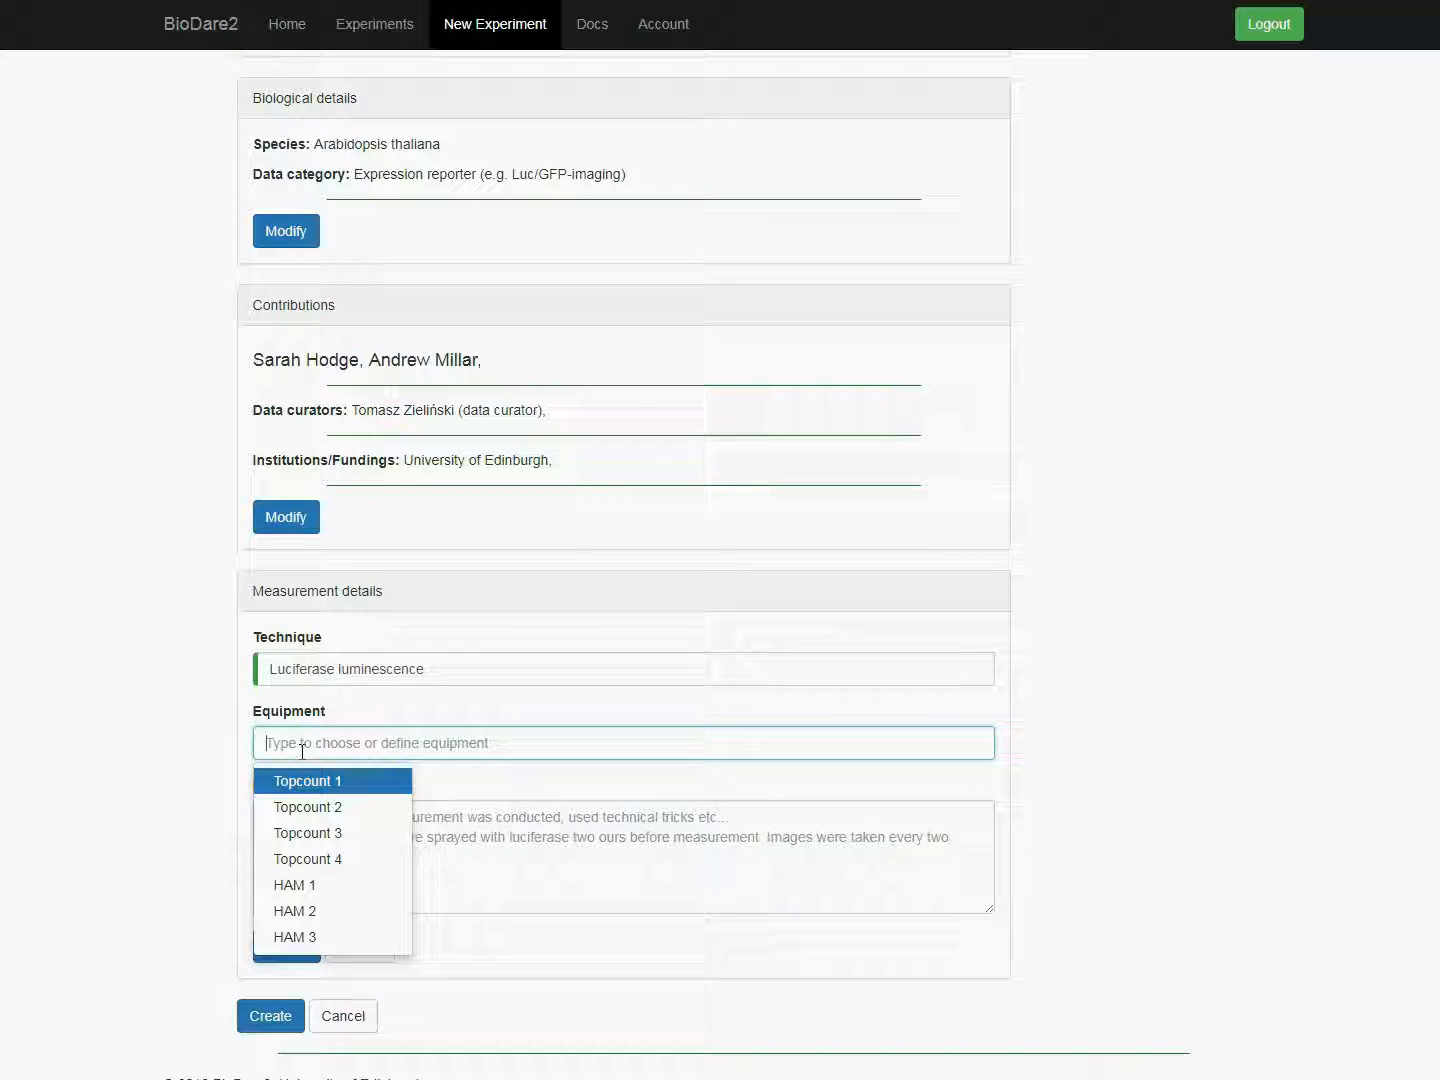
{"action": "left_click", "coordinate": [297, 780]}
Step: Enter the measurement description "Images were taken every 2 hours, gain 50%, lufiferase sprayed upon transition to topcount", accept it and create the experiment
{"action": "left_click", "coordinate": [295, 825]}
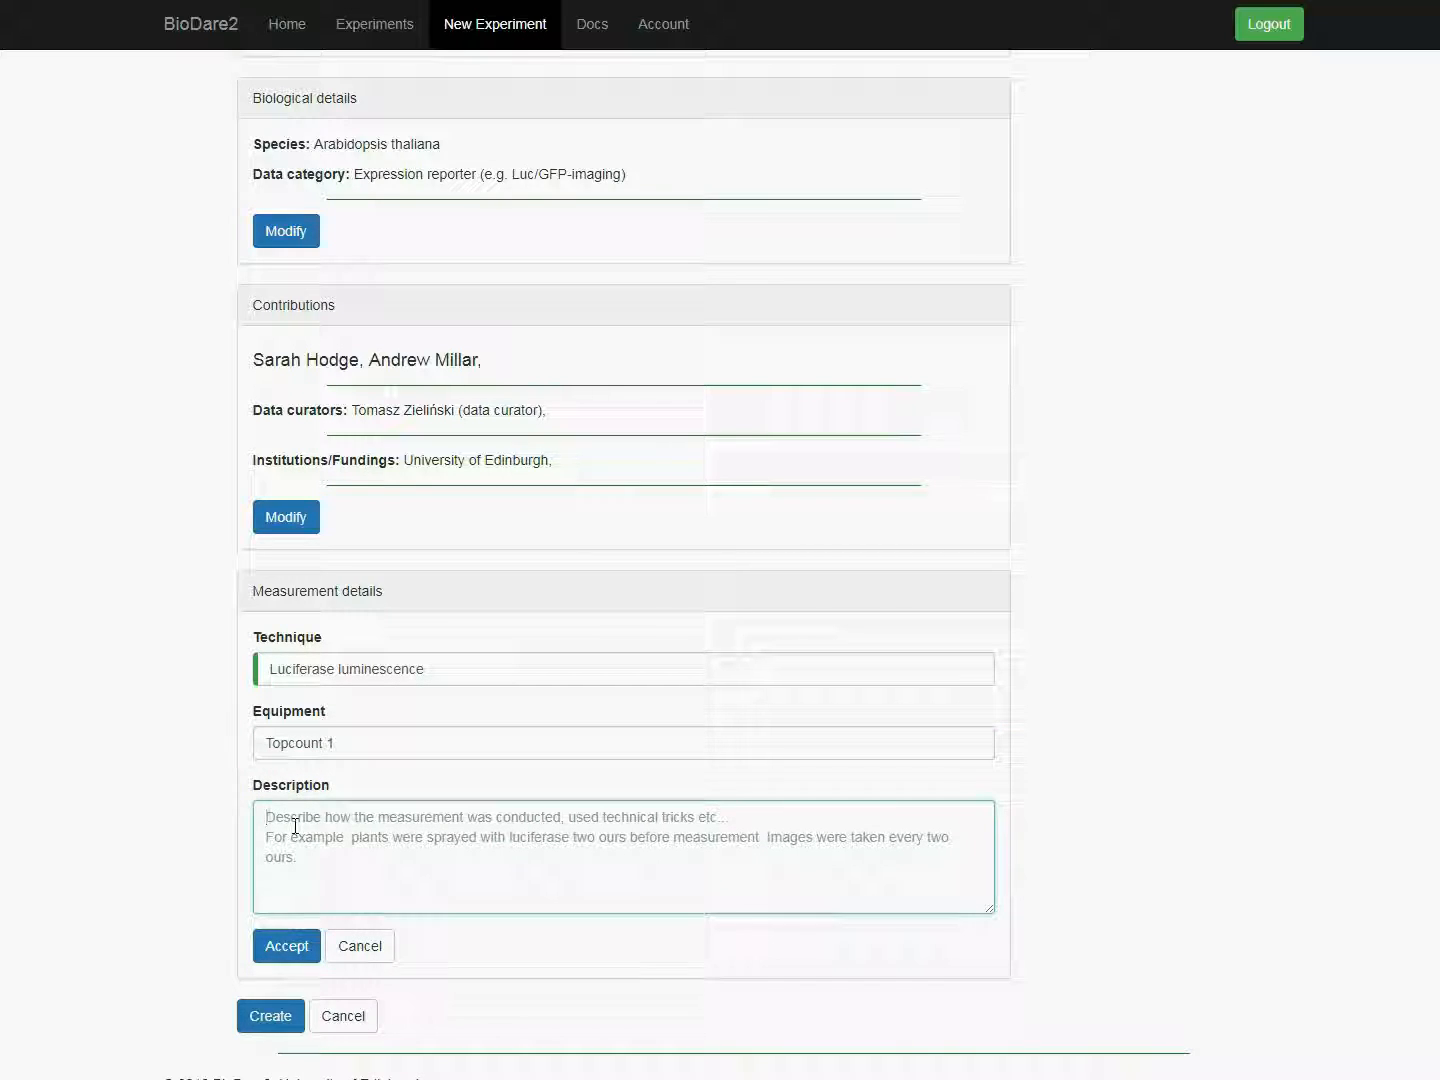
{"action": "type", "text": "Images were taken every 2 hours"}
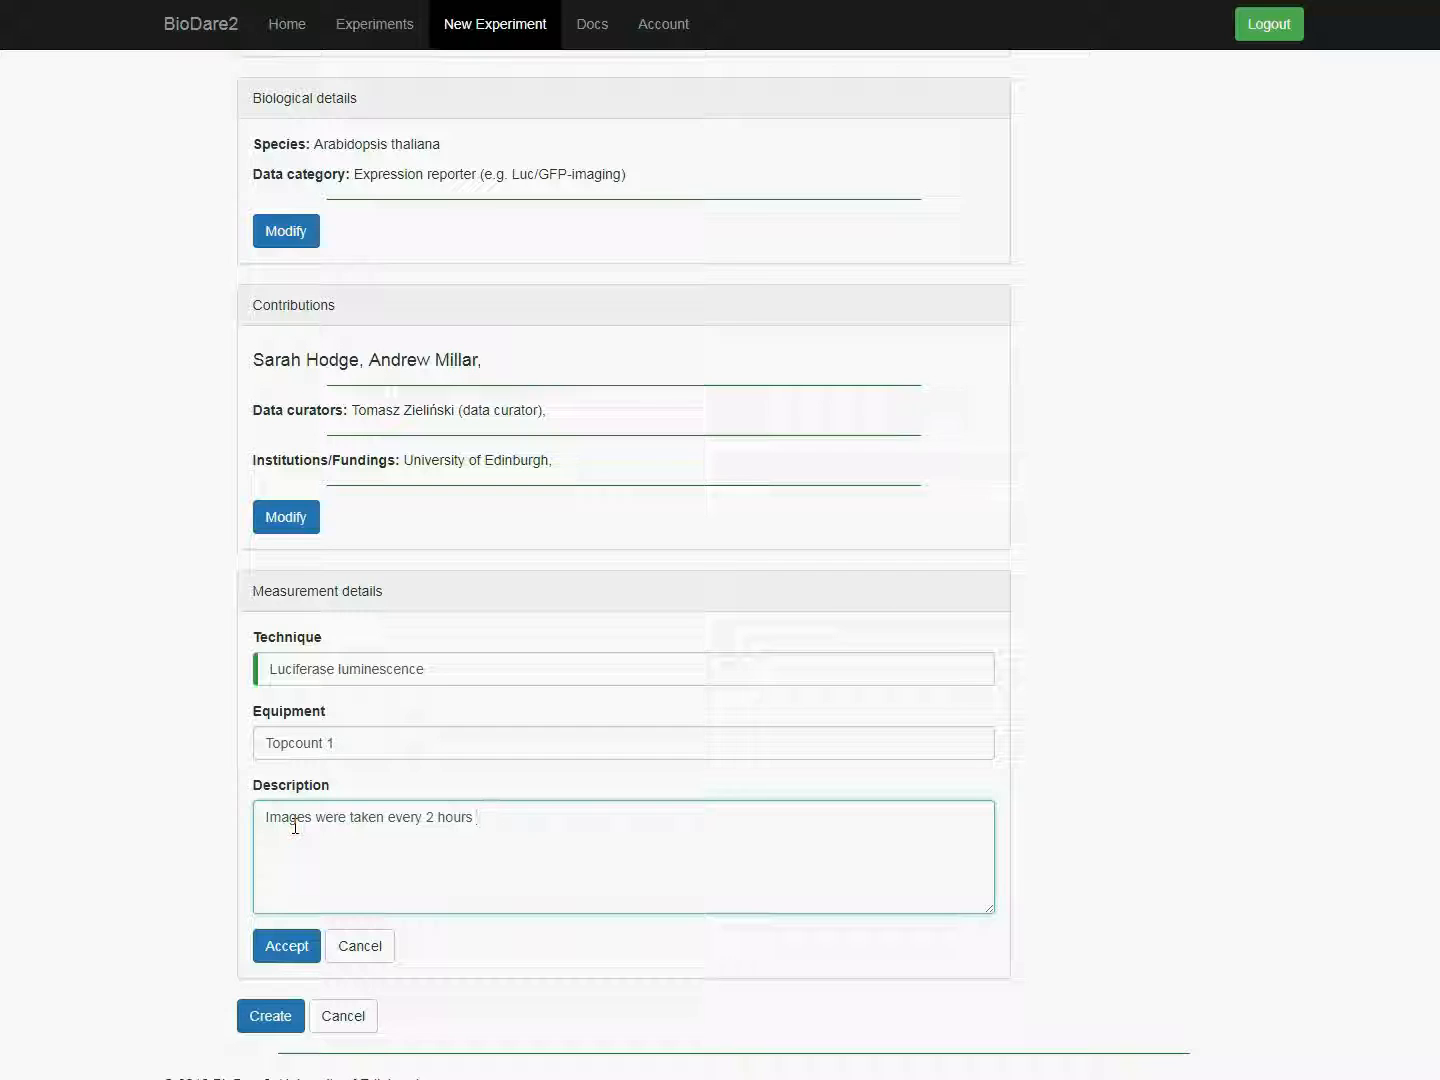
{"action": "type", "text": ", gain 50%, lufiferase sprayed upon transition to topcount"}
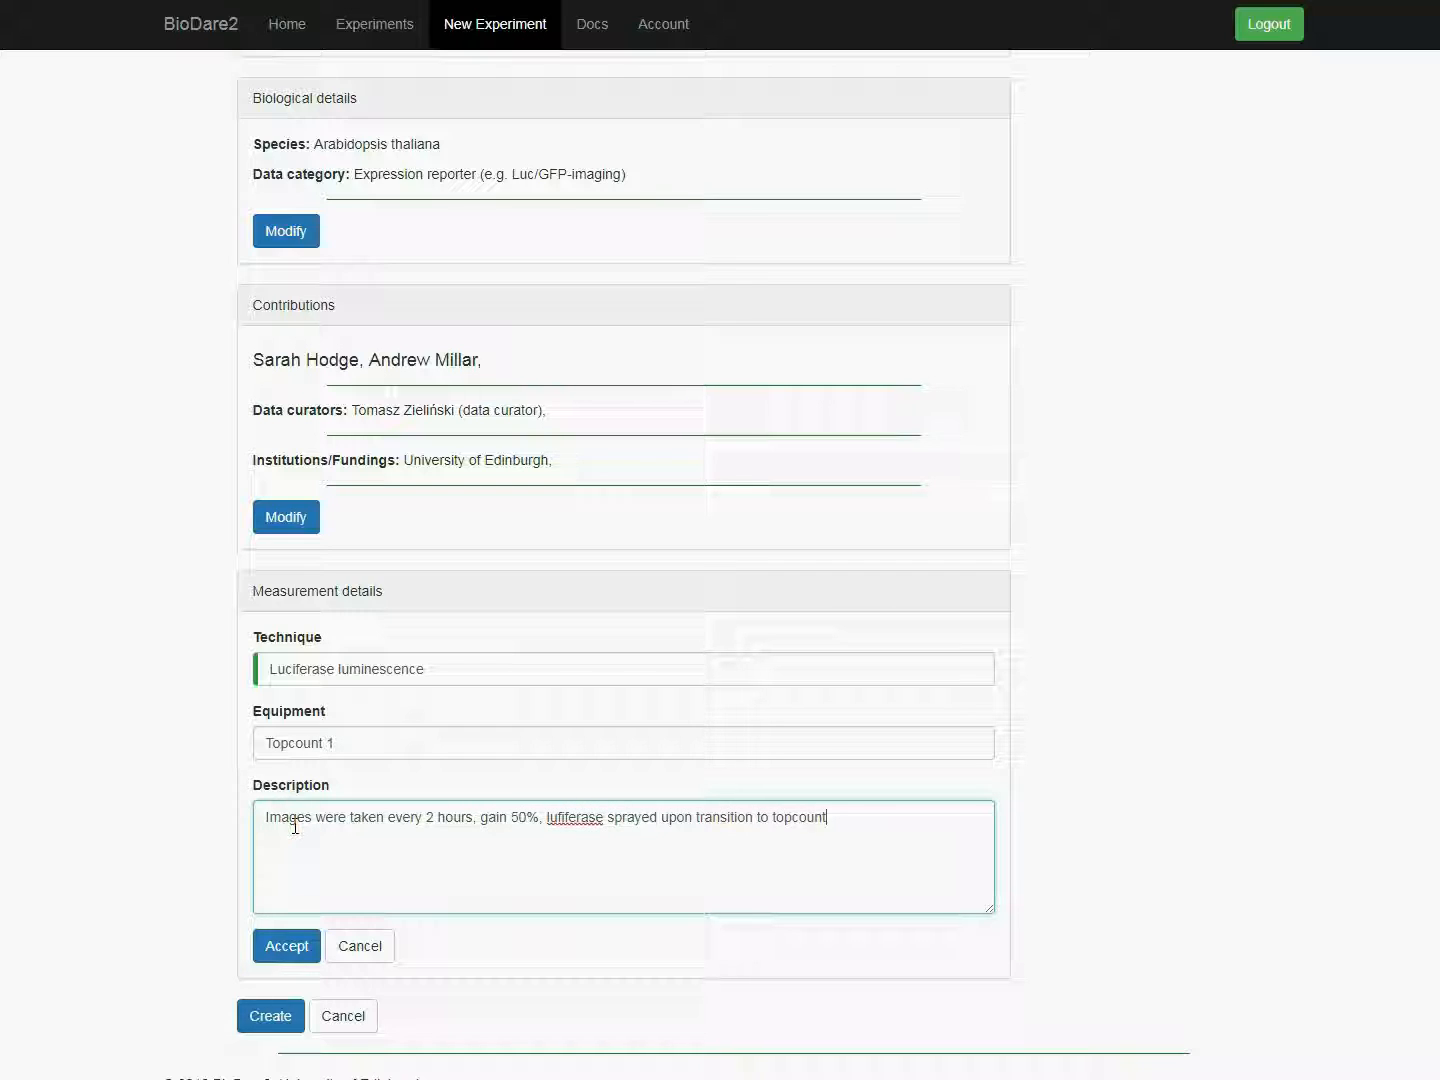
{"action": "left_click", "coordinate": [283, 942]}
{"action": "left_click", "coordinate": [268, 997]}
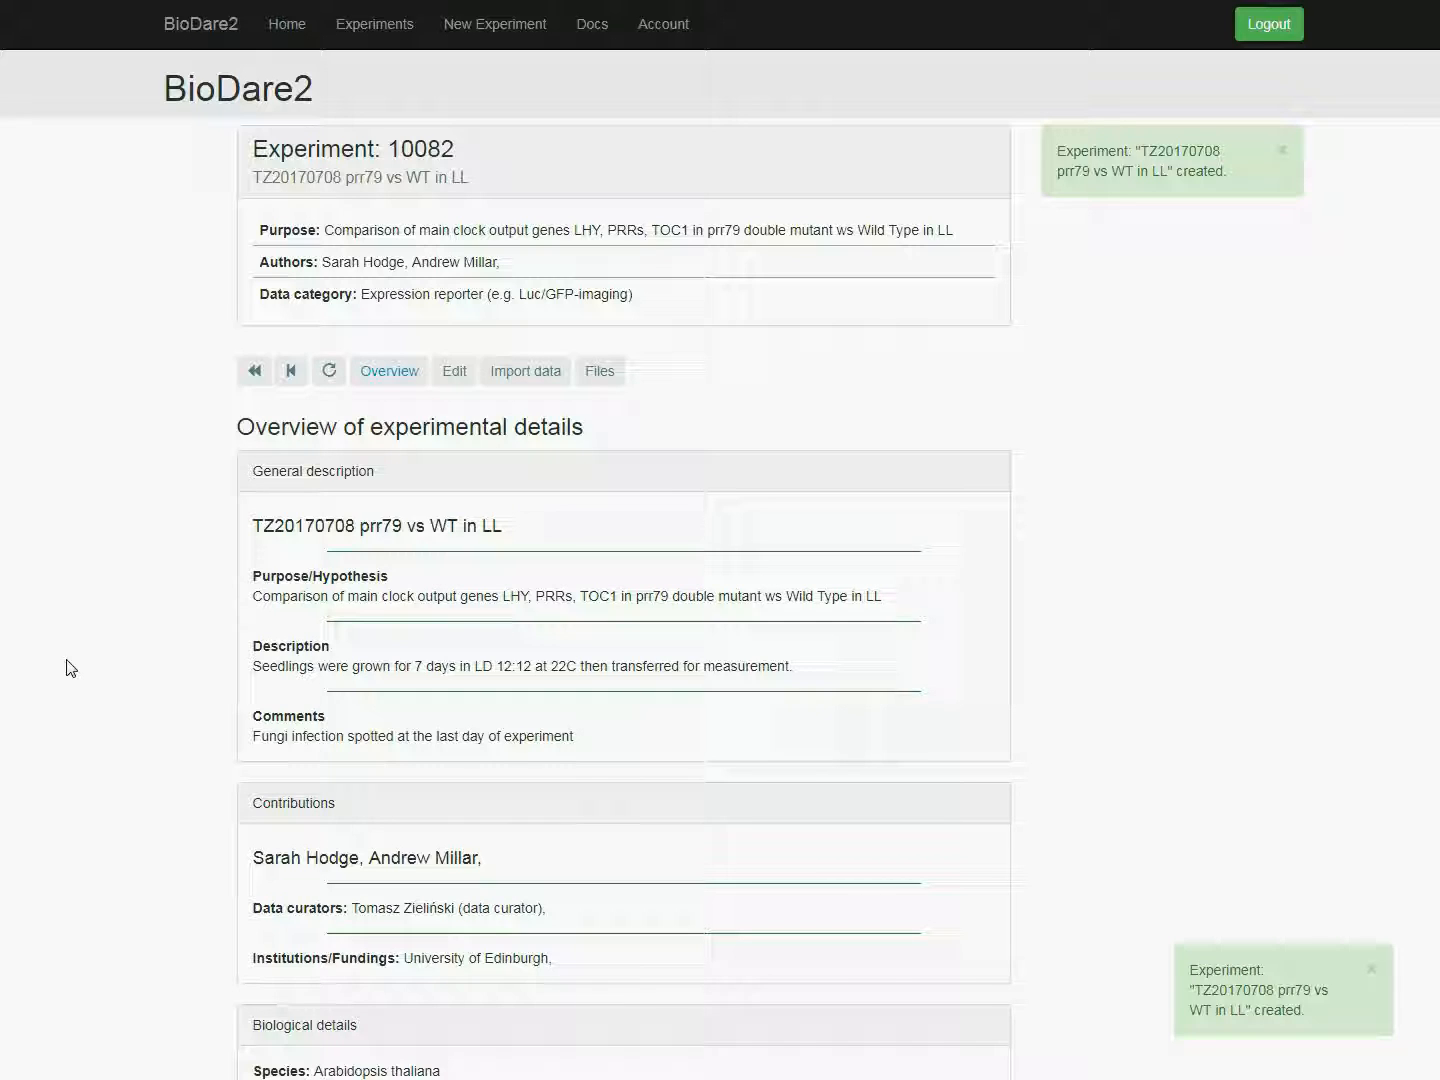
Step: Upload the timeseries data file to the experiment in the excel table format
{"action": "left_click", "coordinate": [528, 374]}
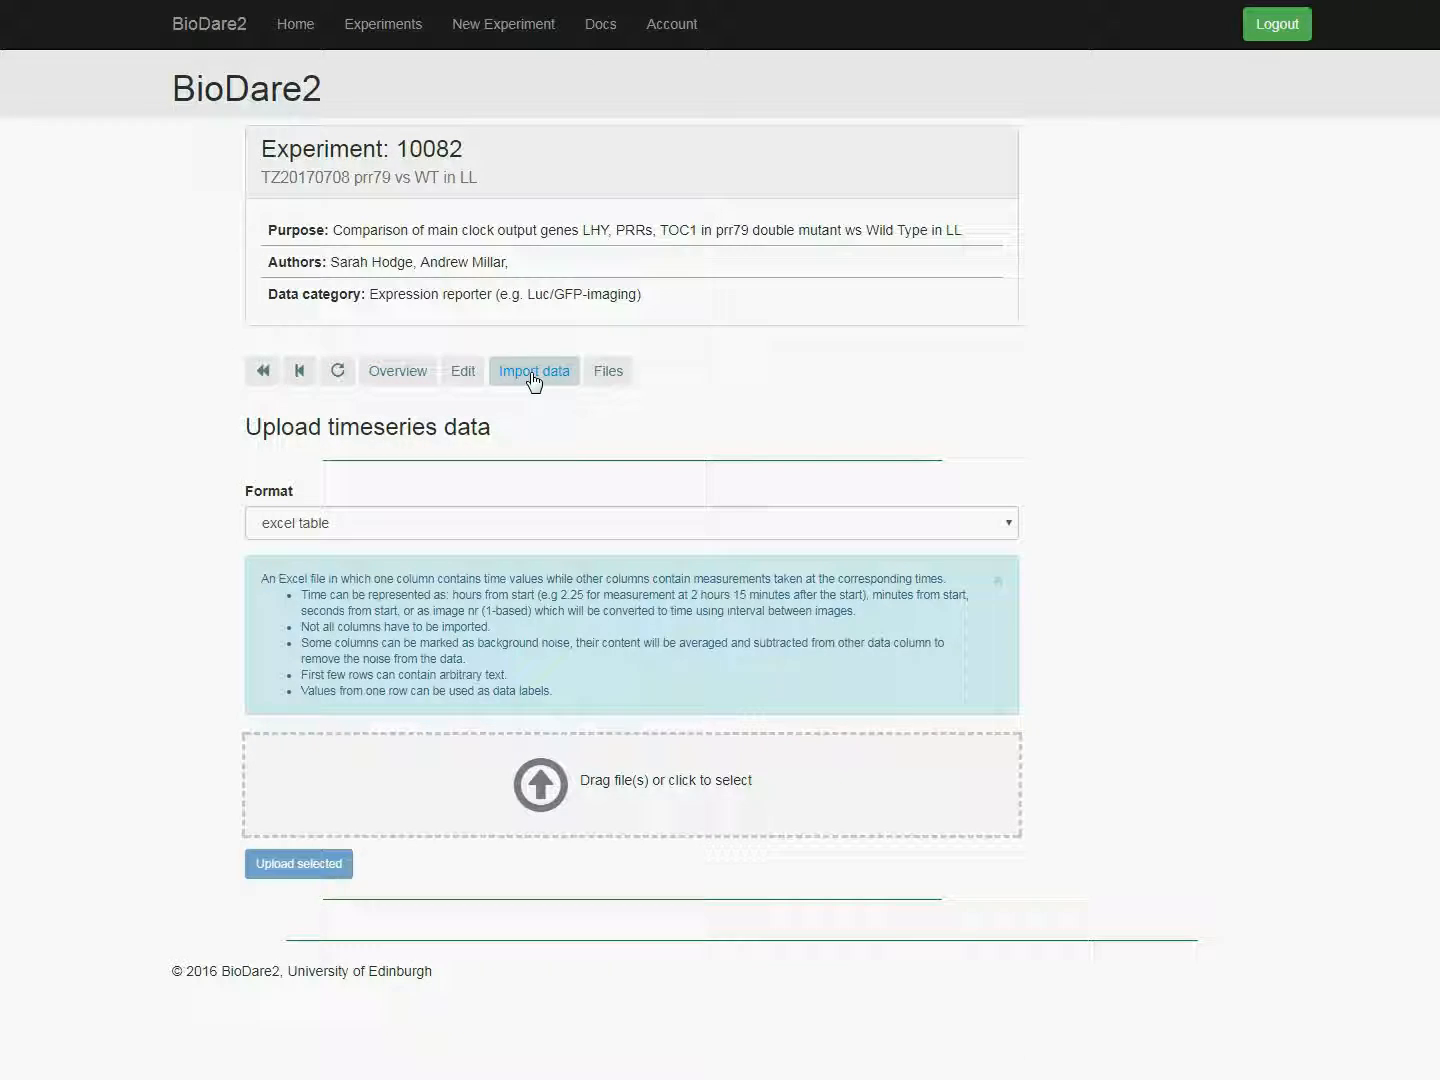
{"action": "left_click", "coordinate": [526, 779]}
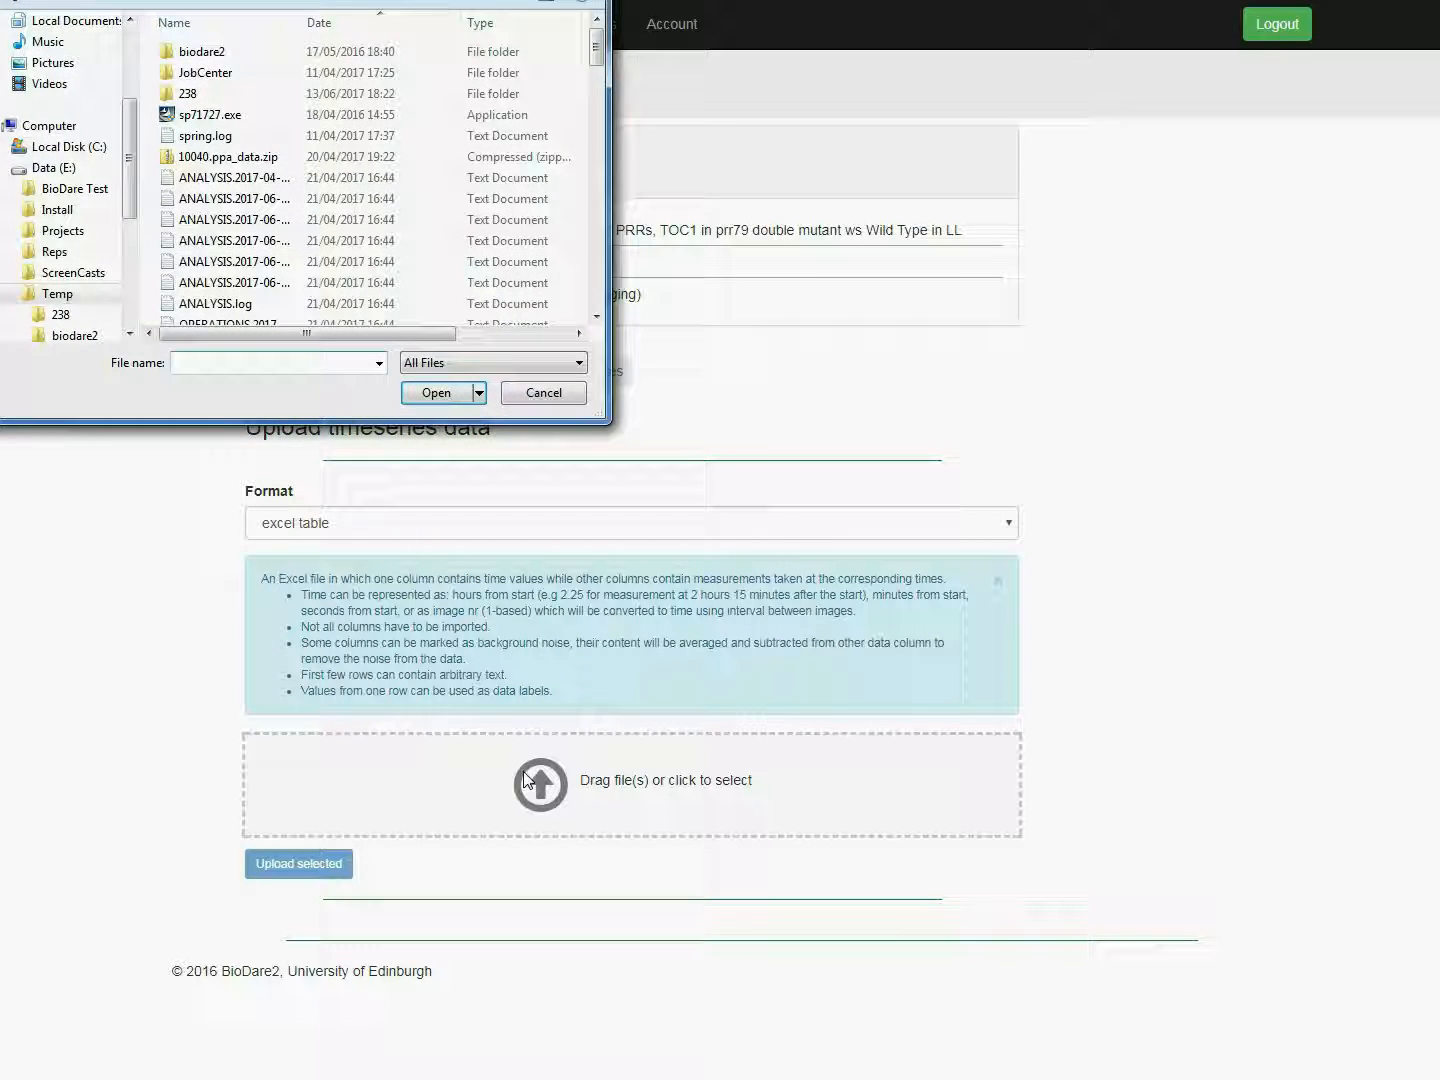
{"action": "left_click", "coordinate": [536, 393]}
{"action": "left_click_drag", "start_coordinate": [41, 690], "coordinate": [481, 799]}
{"action": "left_click", "coordinate": [283, 934]}
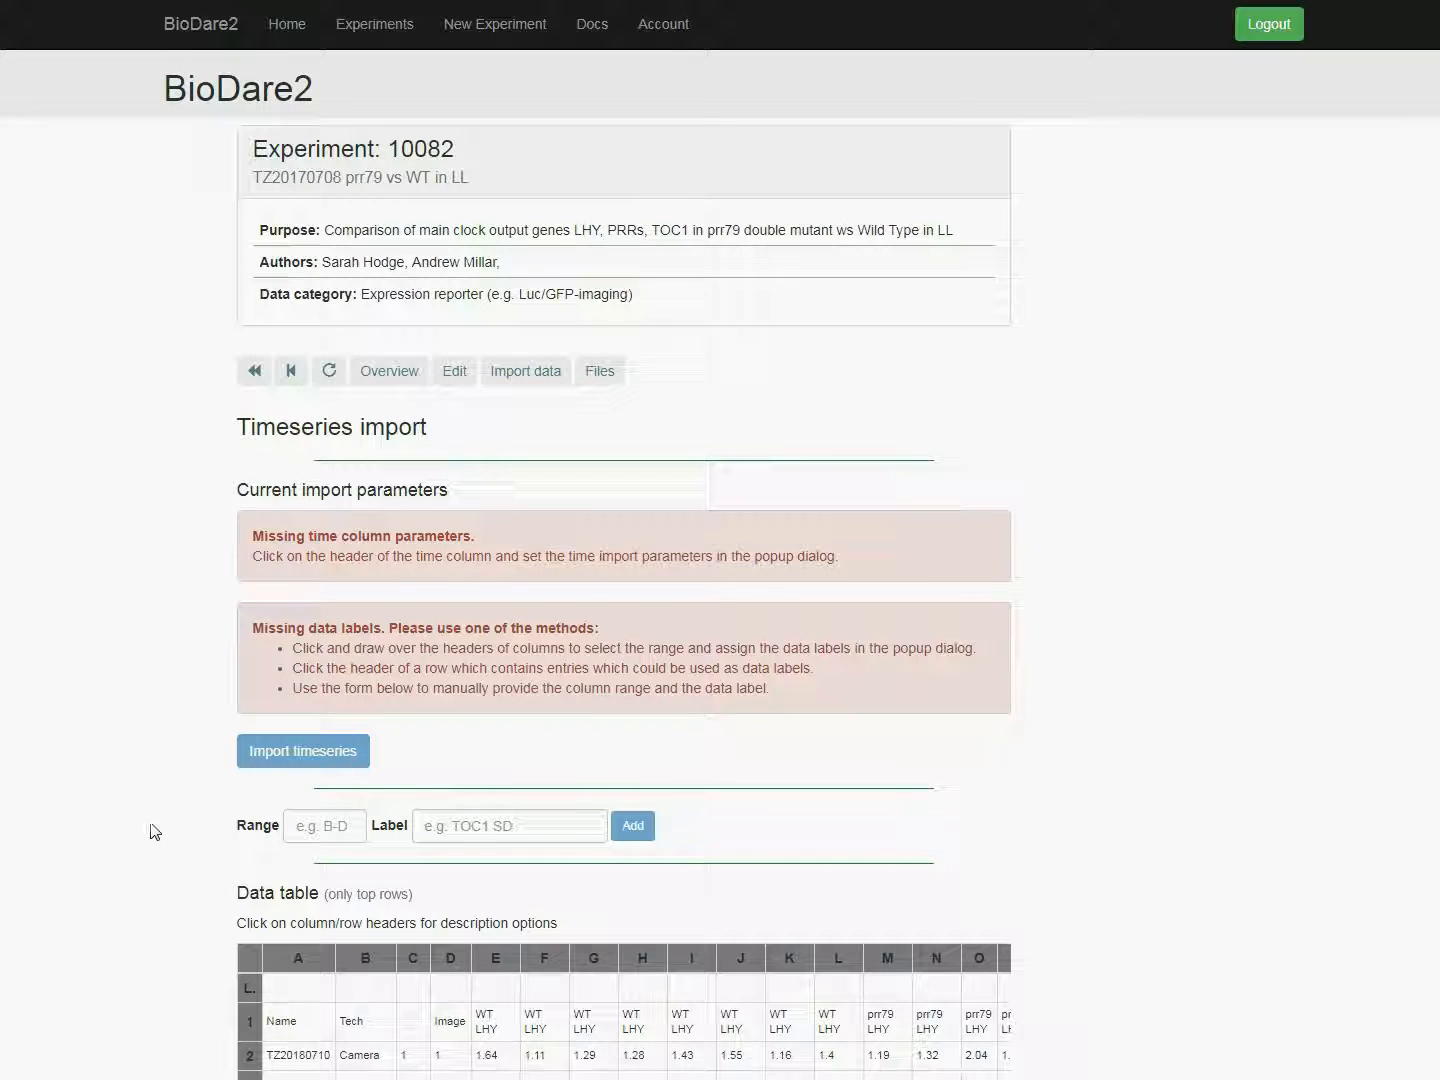
Step: Describe table columns E-L as data with the label WT LHY, keeping block size 8
{"action": "scroll", "coordinate": [149, 829], "scroll_direction": "down", "scroll_amount": 2}
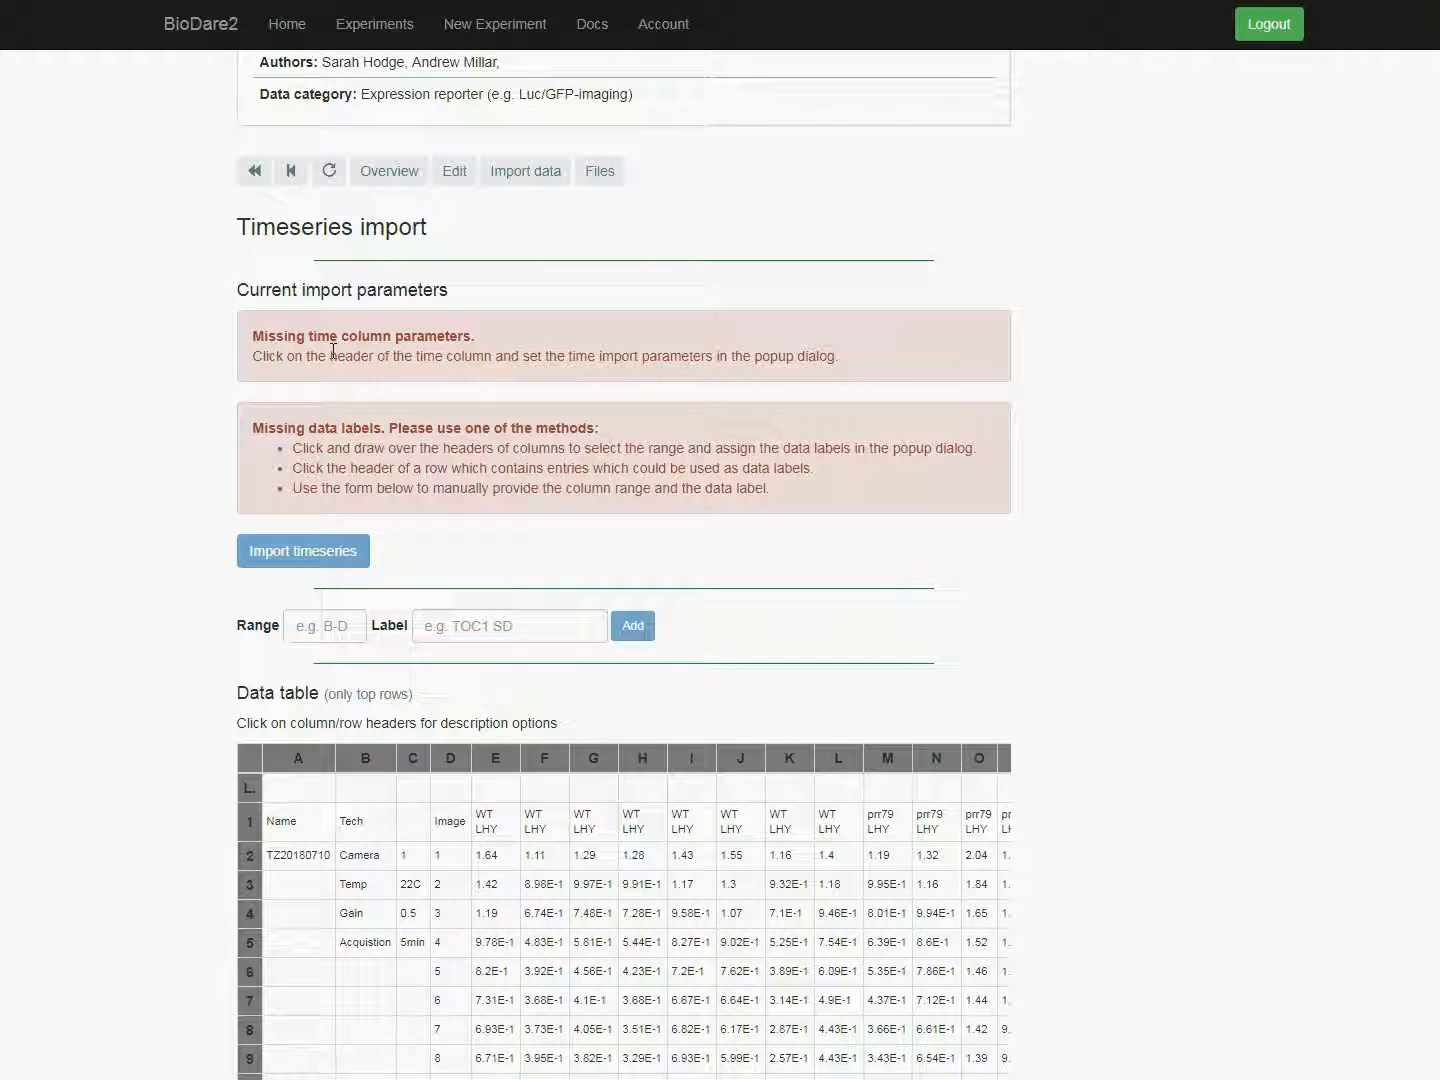
{"action": "scroll", "coordinate": [71, 720], "scroll_direction": "up", "scroll_amount": 2}
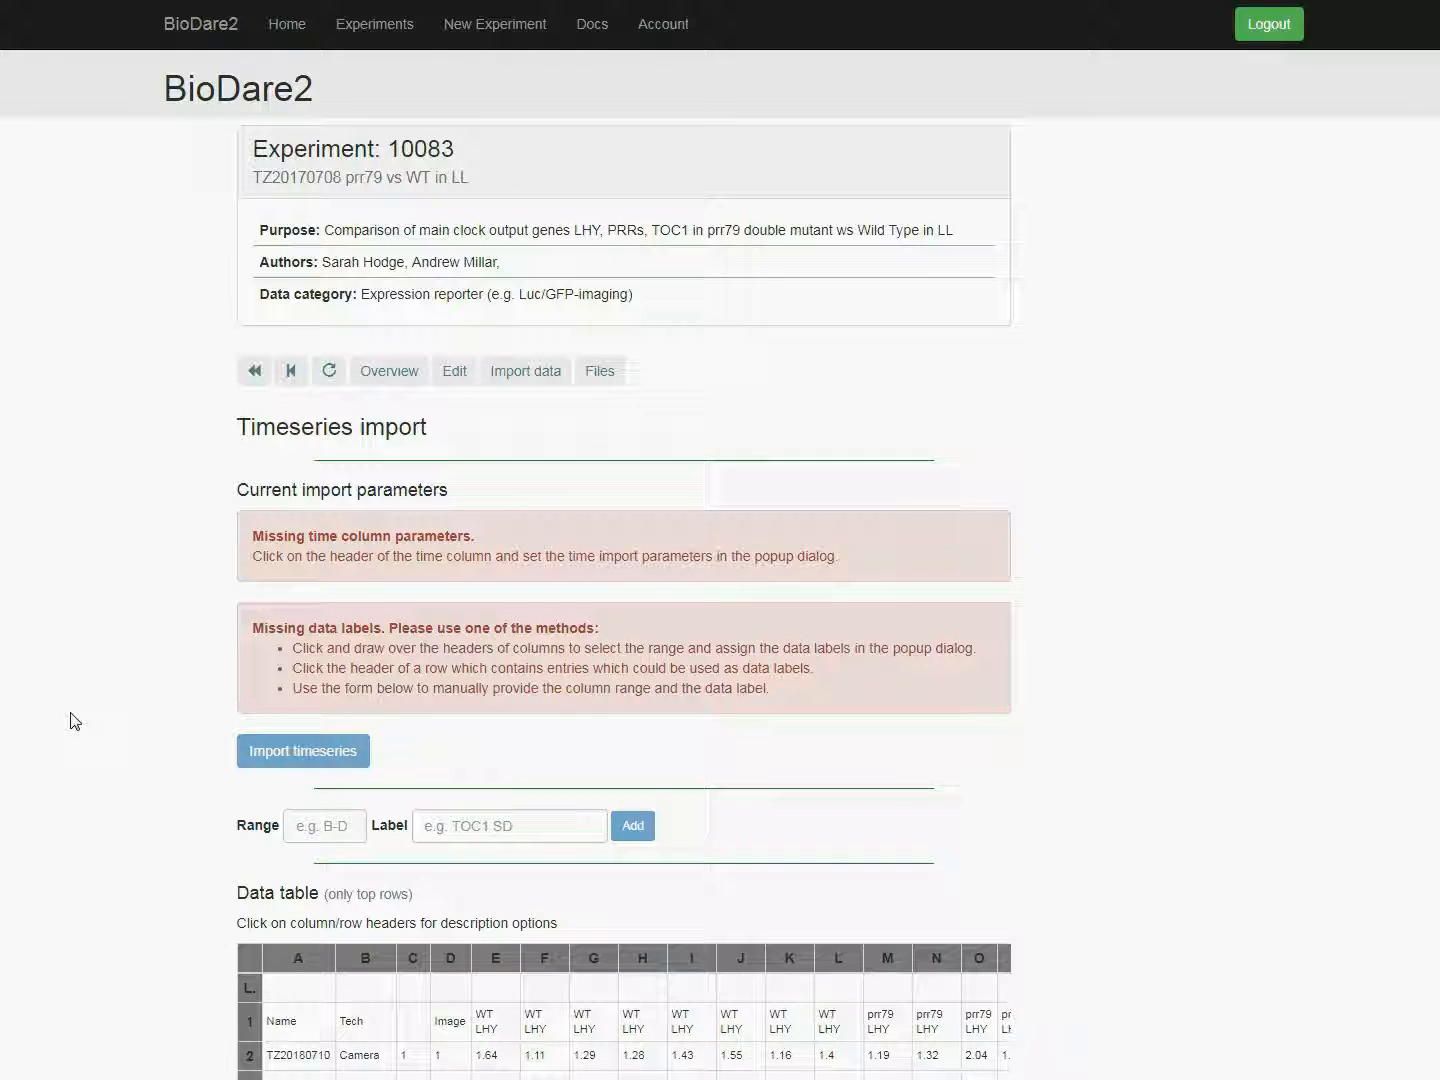
{"action": "scroll", "coordinate": [71, 721], "scroll_direction": "down", "scroll_amount": 6}
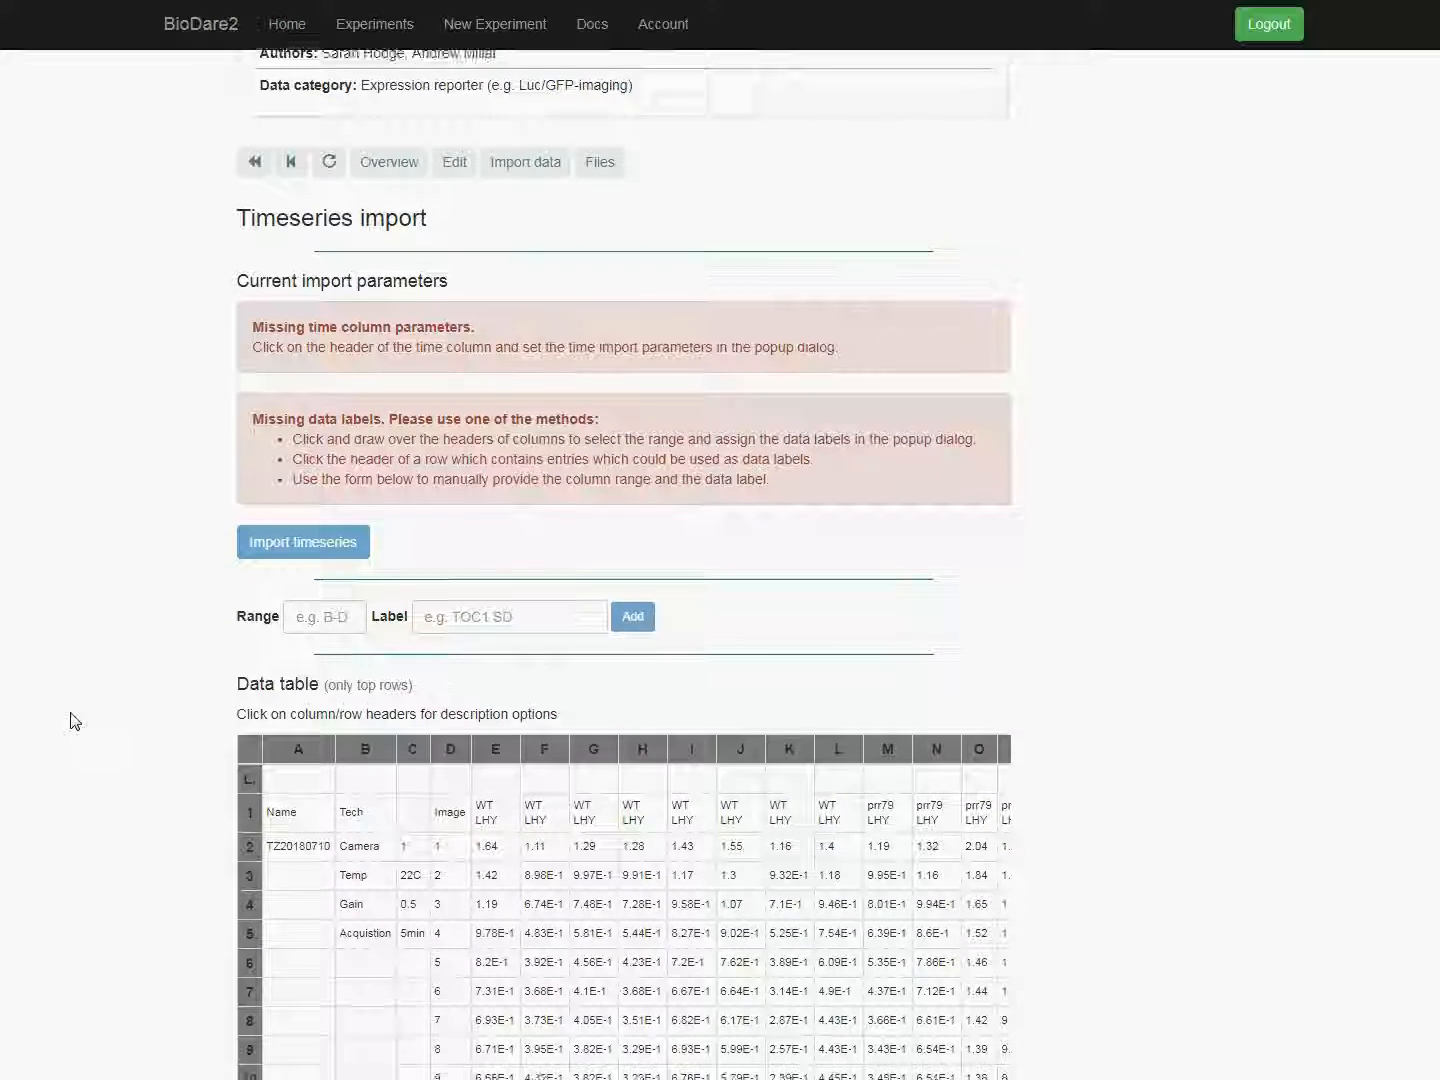
{"action": "scroll", "coordinate": [71, 721], "scroll_direction": "down", "scroll_amount": 1}
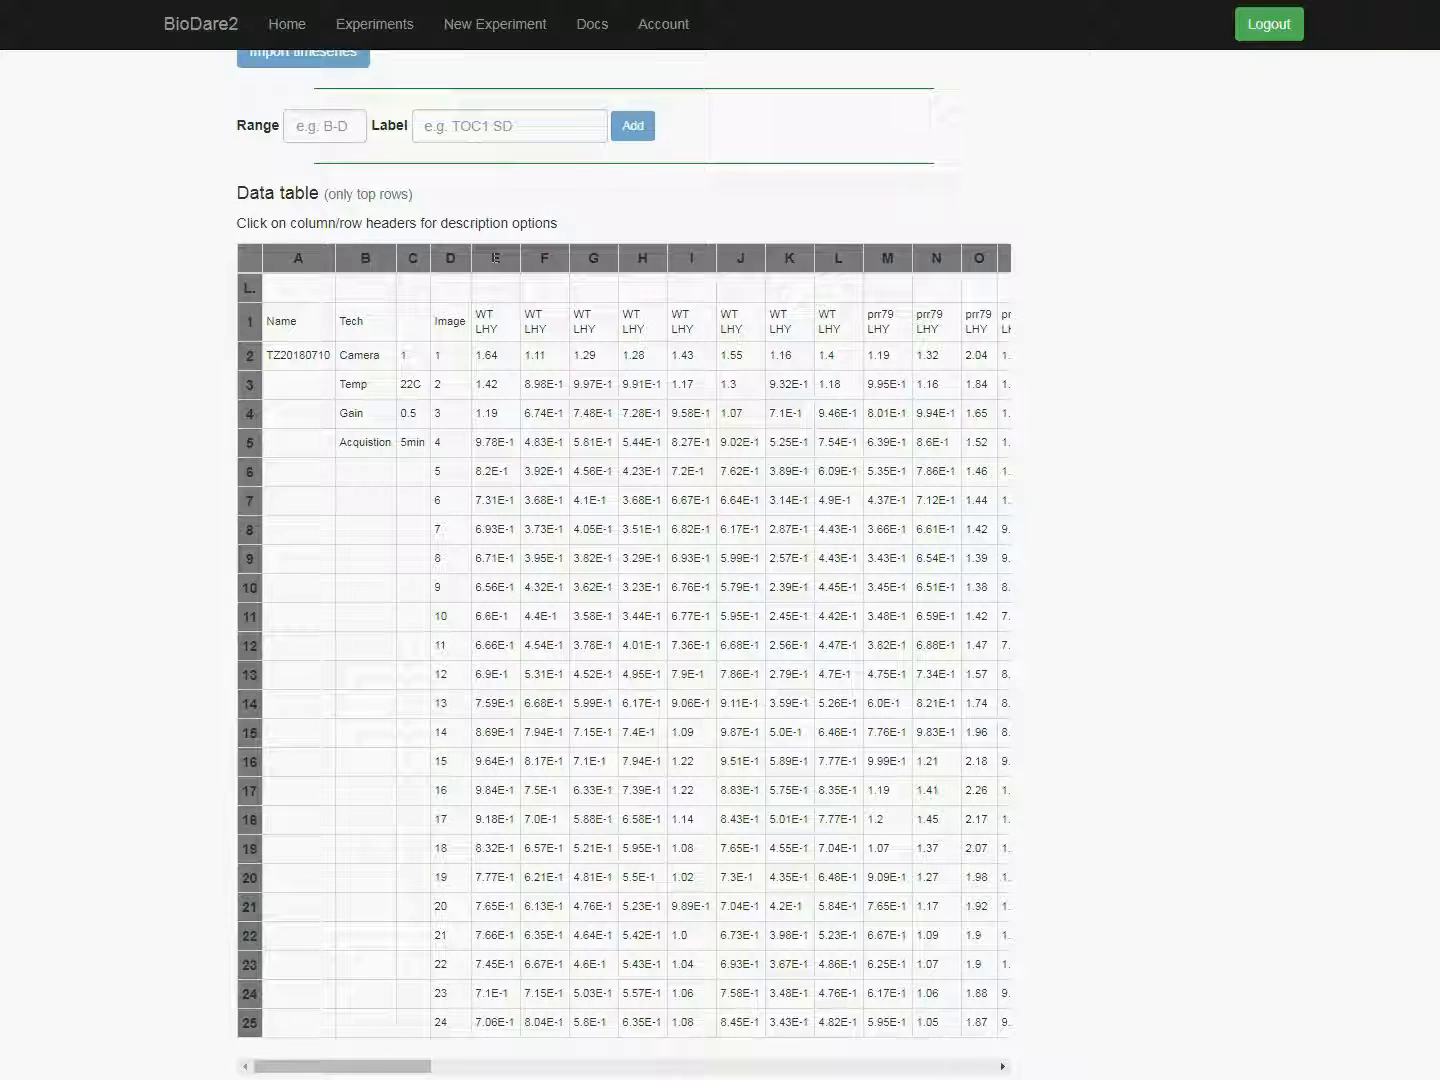
{"action": "left_click_drag", "start_coordinate": [545, 258], "coordinate": [850, 257]}
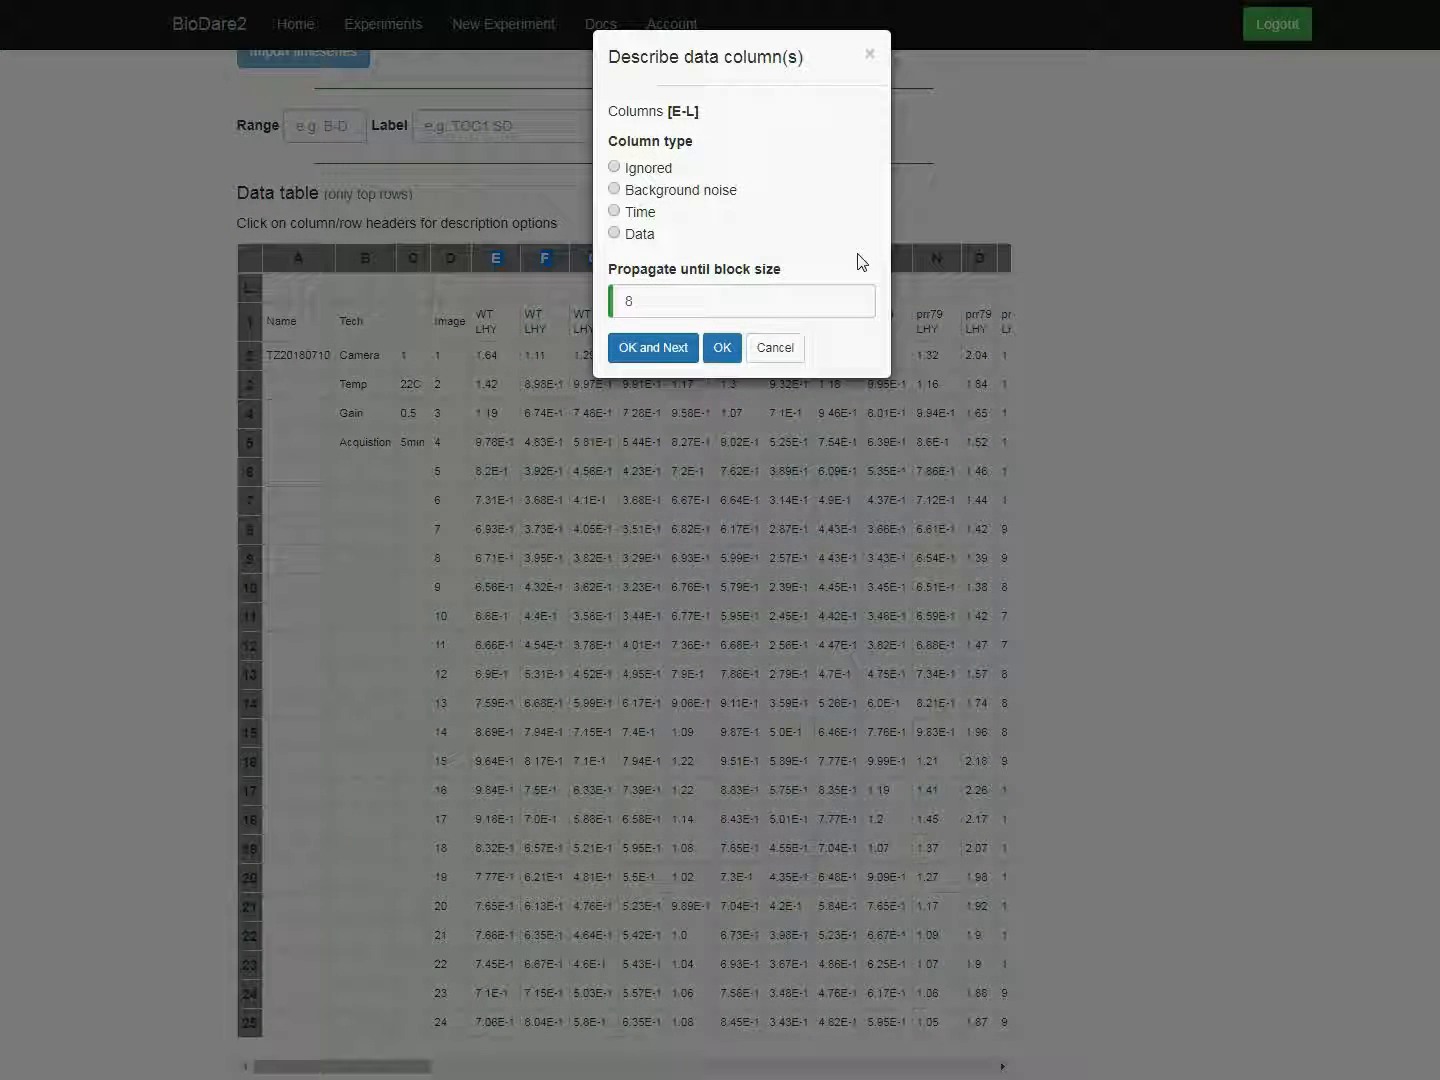
{"action": "left_click", "coordinate": [614, 234]}
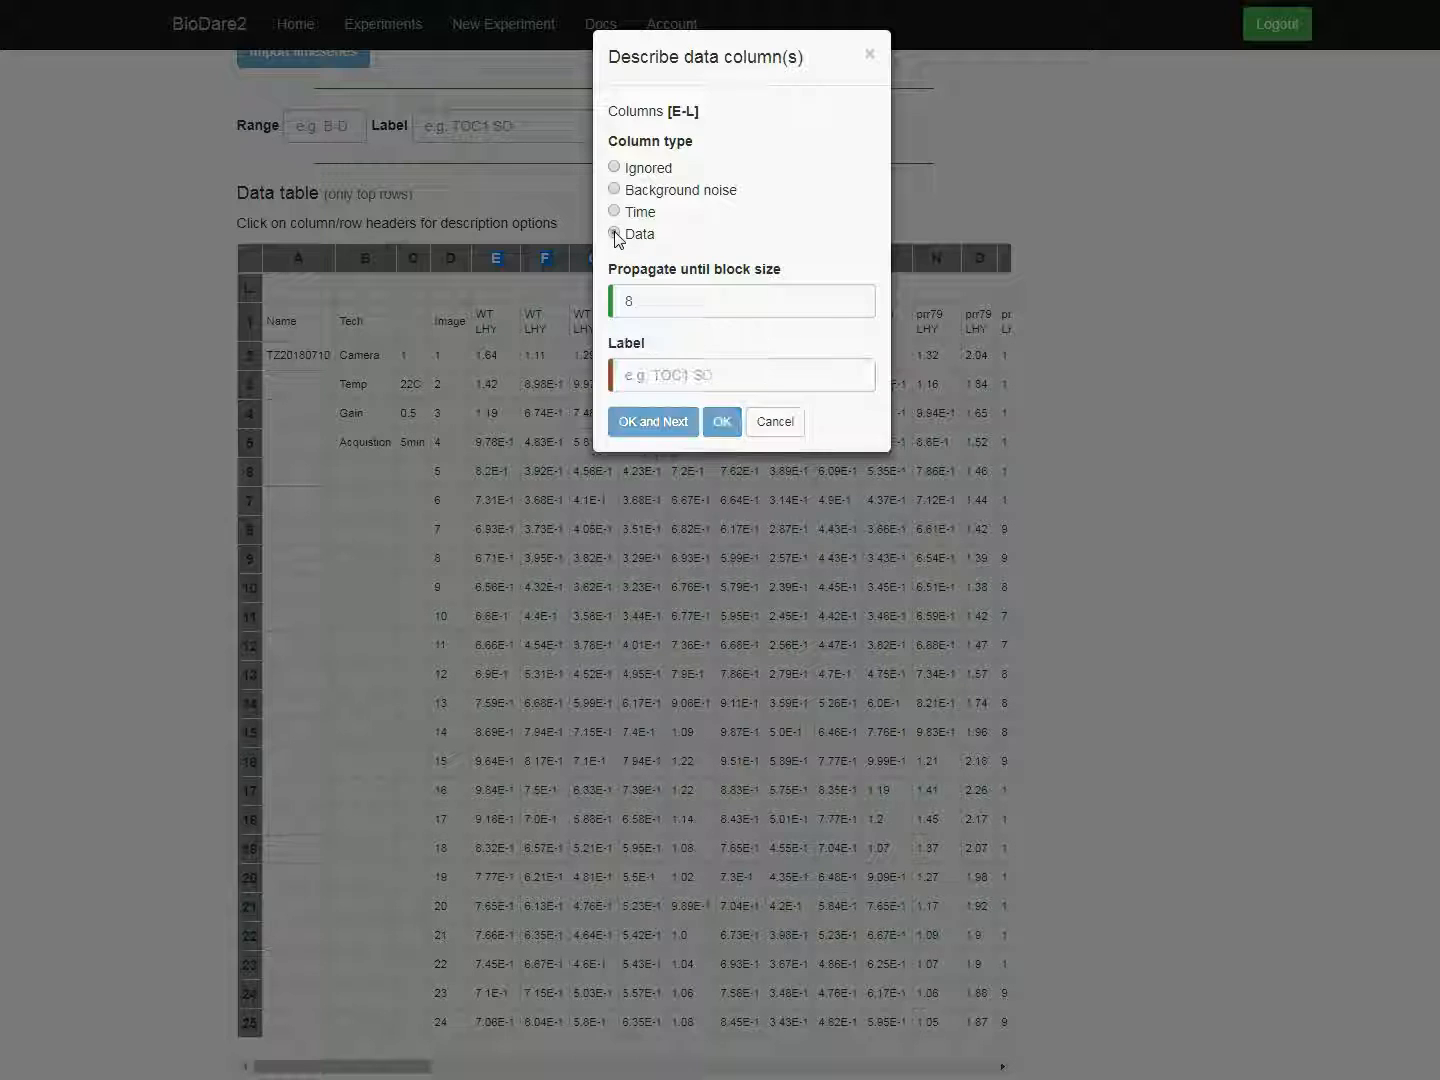
{"action": "left_click", "coordinate": [632, 374]}
{"action": "type", "text": "WT LHY"}
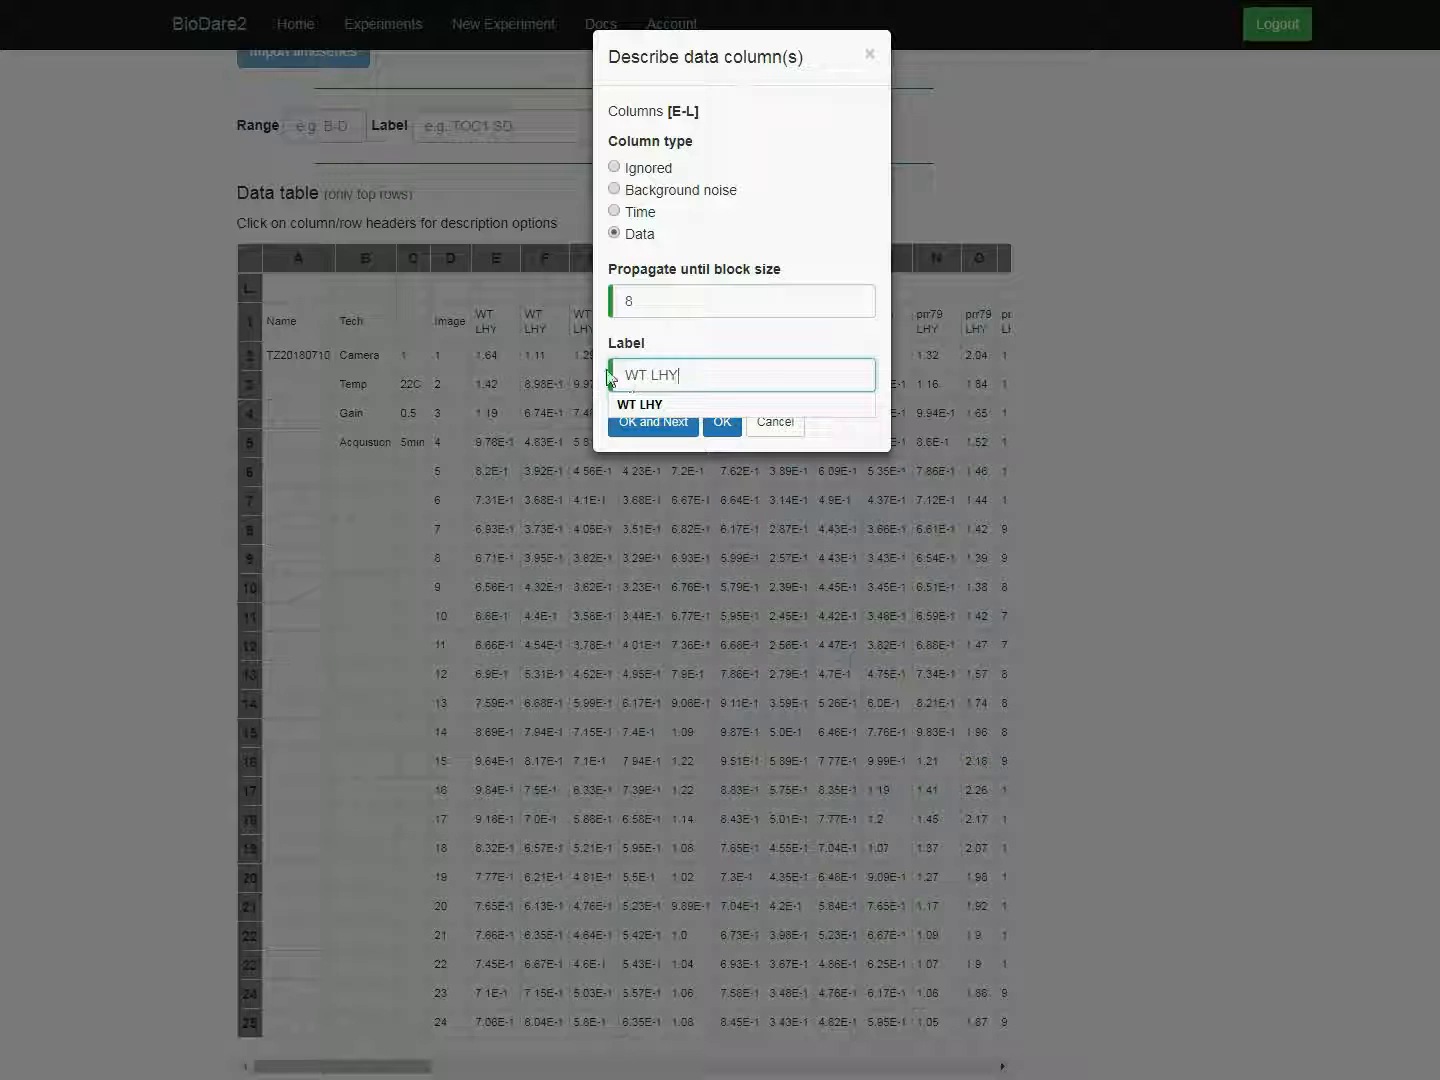
{"action": "left_click", "coordinate": [664, 337]}
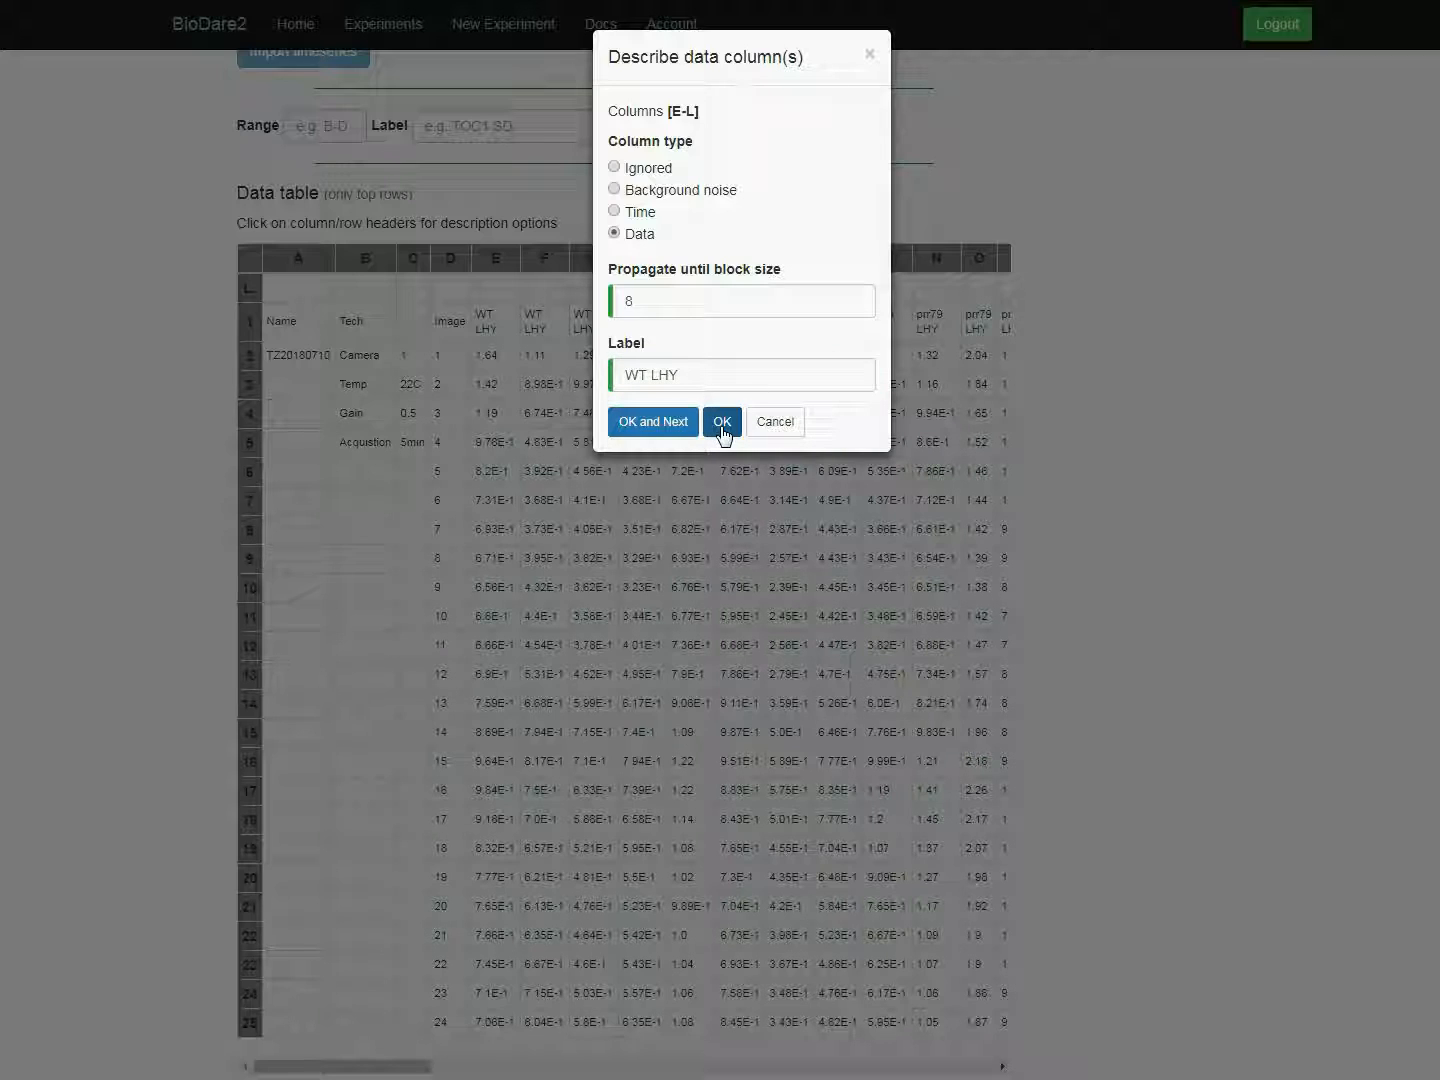
{"action": "left_click", "coordinate": [722, 421]}
Step: Label data columns M-T as WT TOC1 and continue to the following column block
{"action": "mouse_move", "coordinate": [886, 256]}
{"action": "left_mouse_down"}
{"action": "mouse_move", "coordinate": [1000, 258]}
{"action": "mouse_move", "coordinate": [845, 258]}
{"action": "mouse_move", "coordinate": [880, 258]}
{"action": "left_mouse_up"}
{"action": "double_click", "coordinate": [665, 375]}
{"action": "type", "text": "TOC1"}
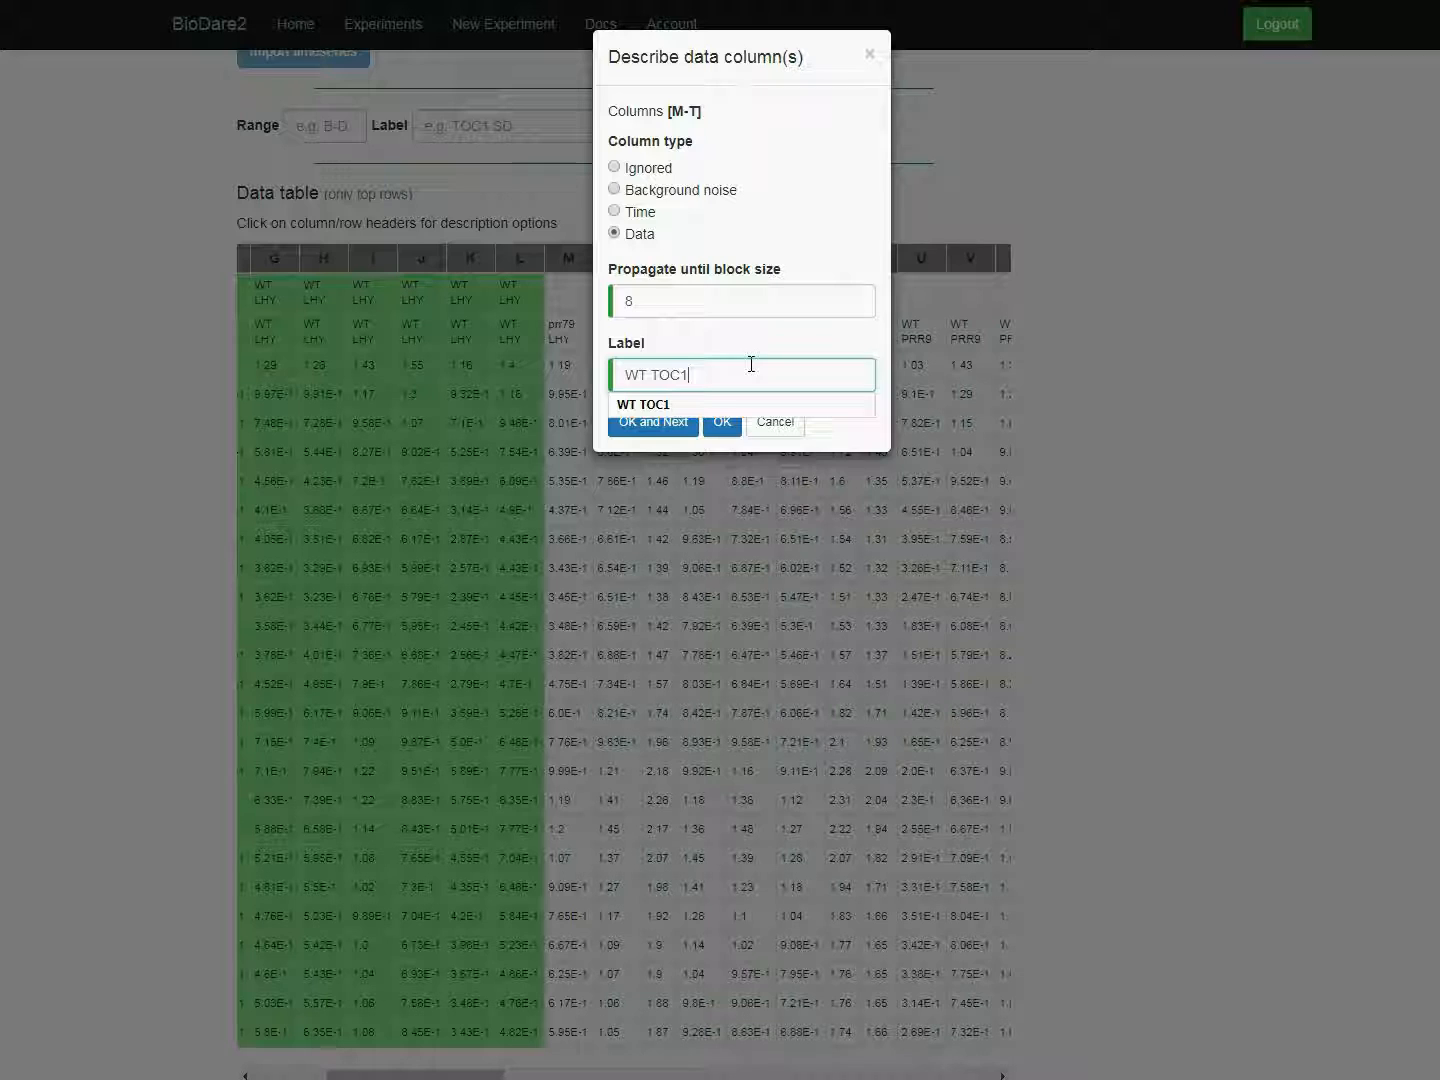
{"action": "left_click", "coordinate": [729, 343]}
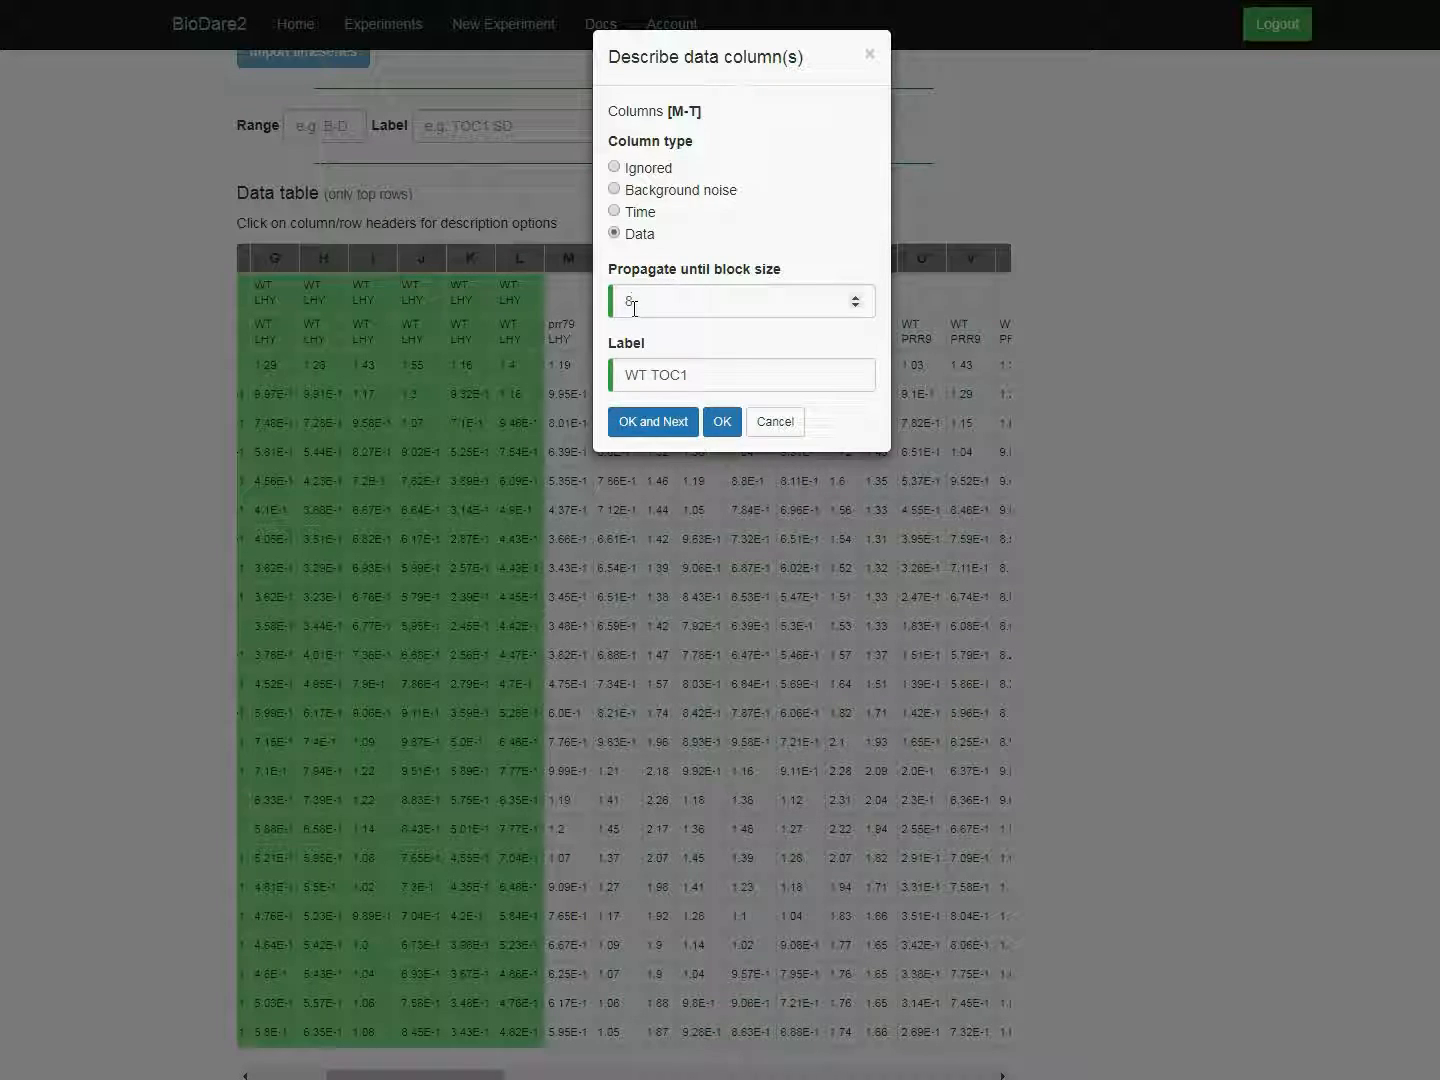
{"action": "left_click", "coordinate": [640, 423]}
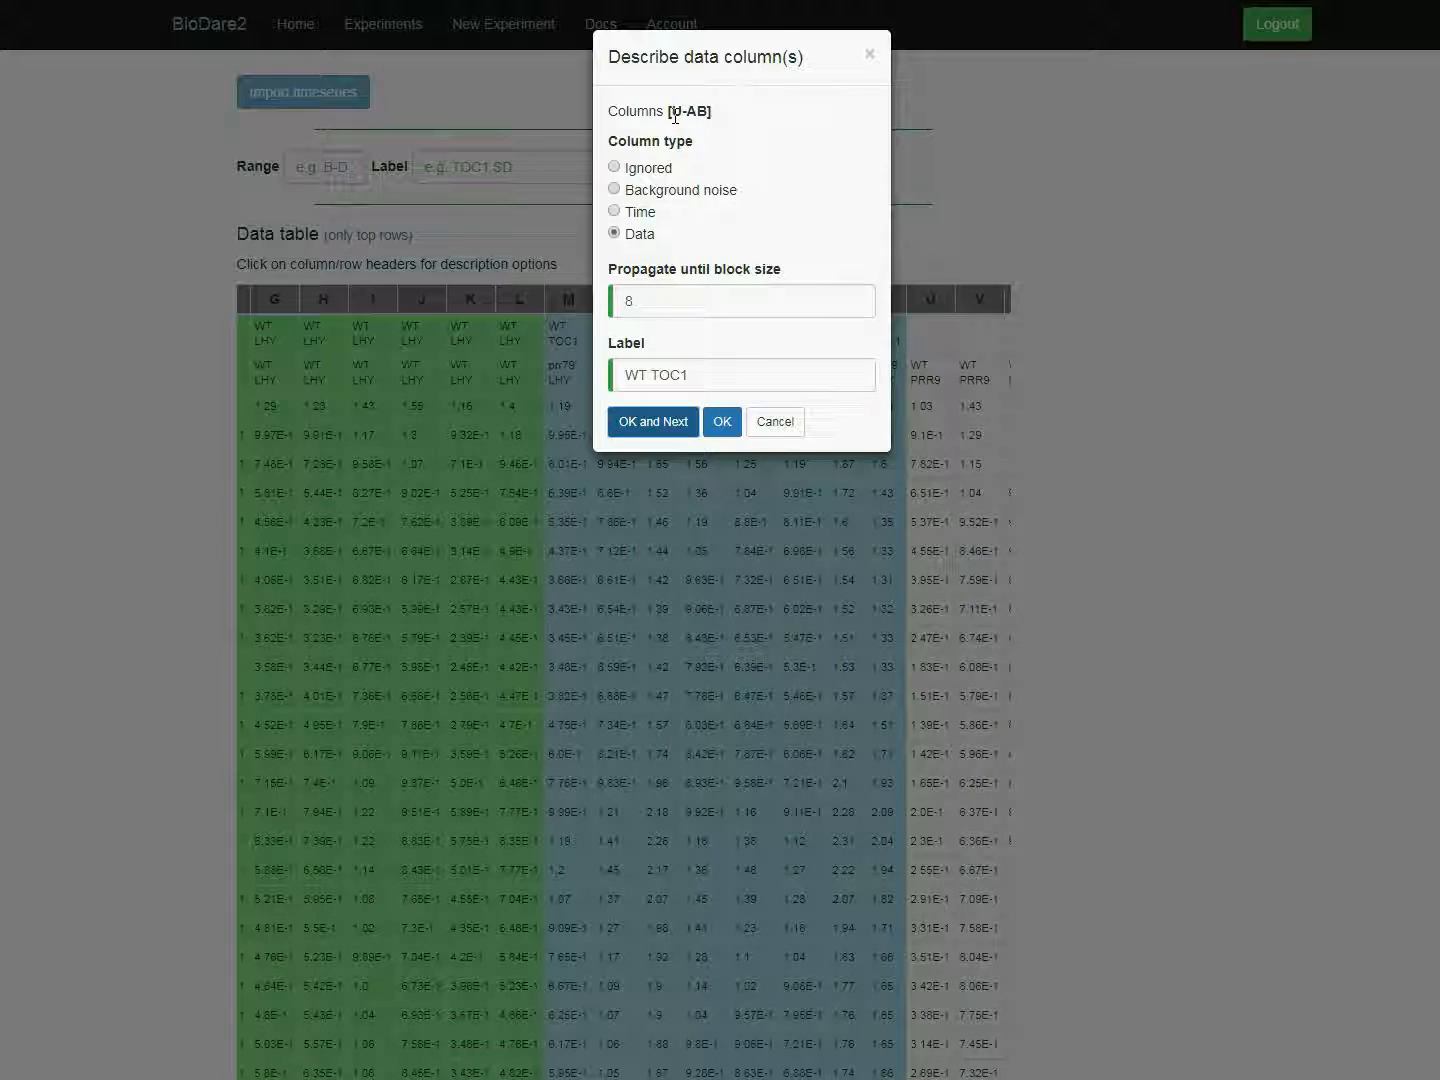
Step: Label data columns U-AB as WT PRR7 and close the column description
{"action": "left_click_drag", "start_coordinate": [655, 370], "coordinate": [697, 373]}
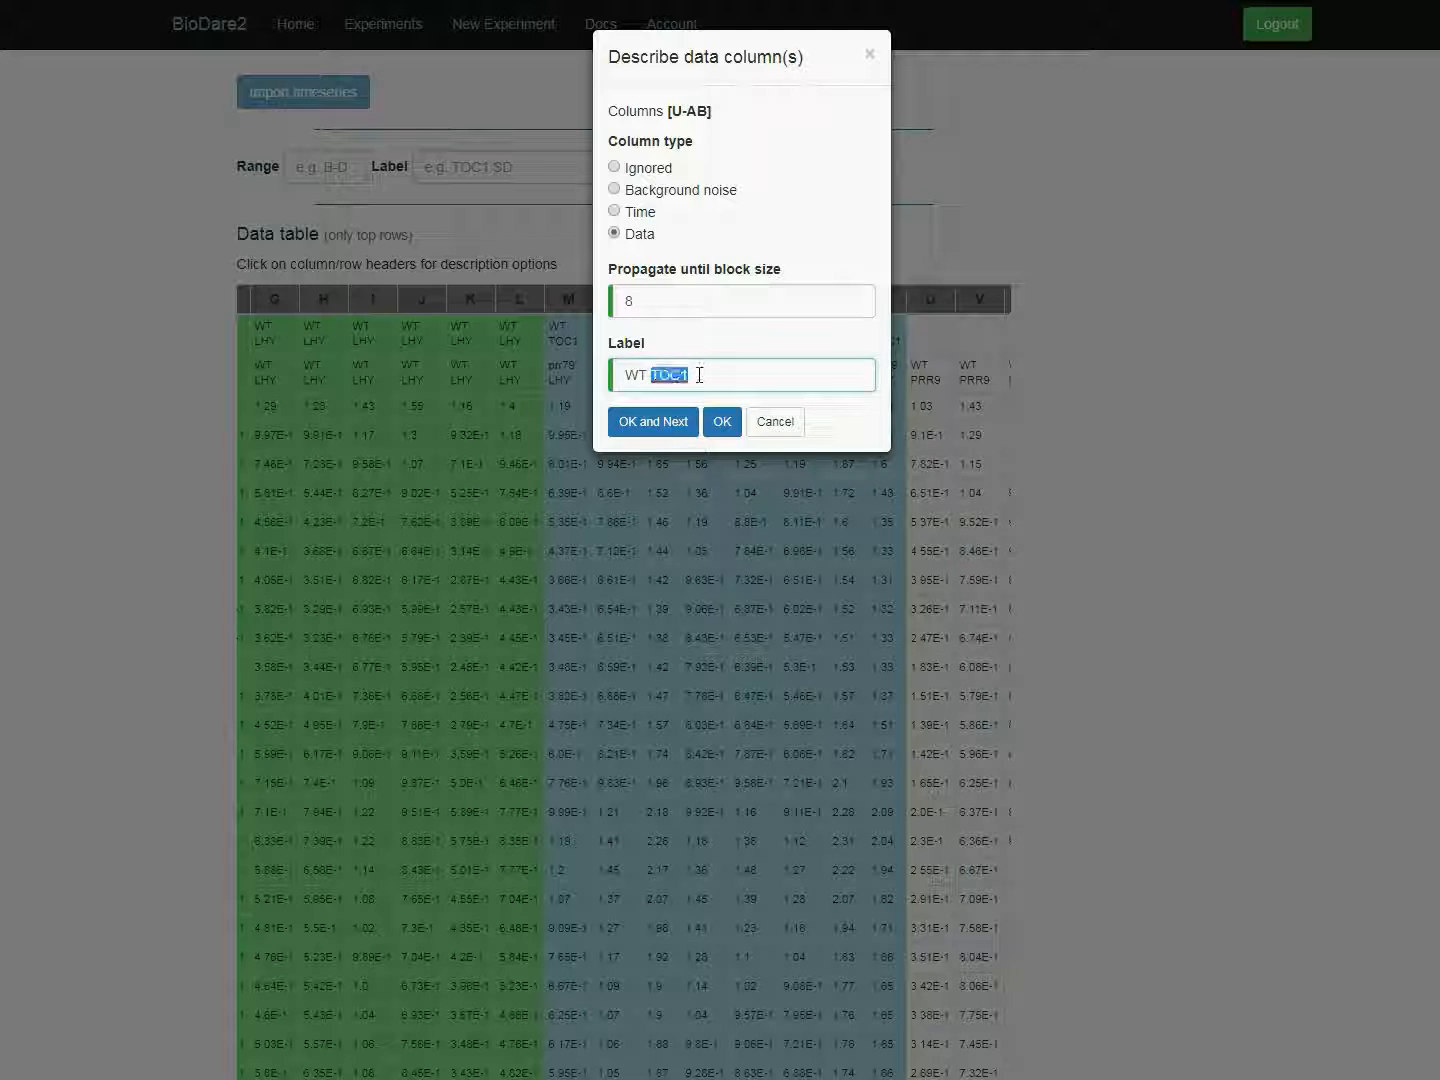
{"action": "type", "text": "PRR7"}
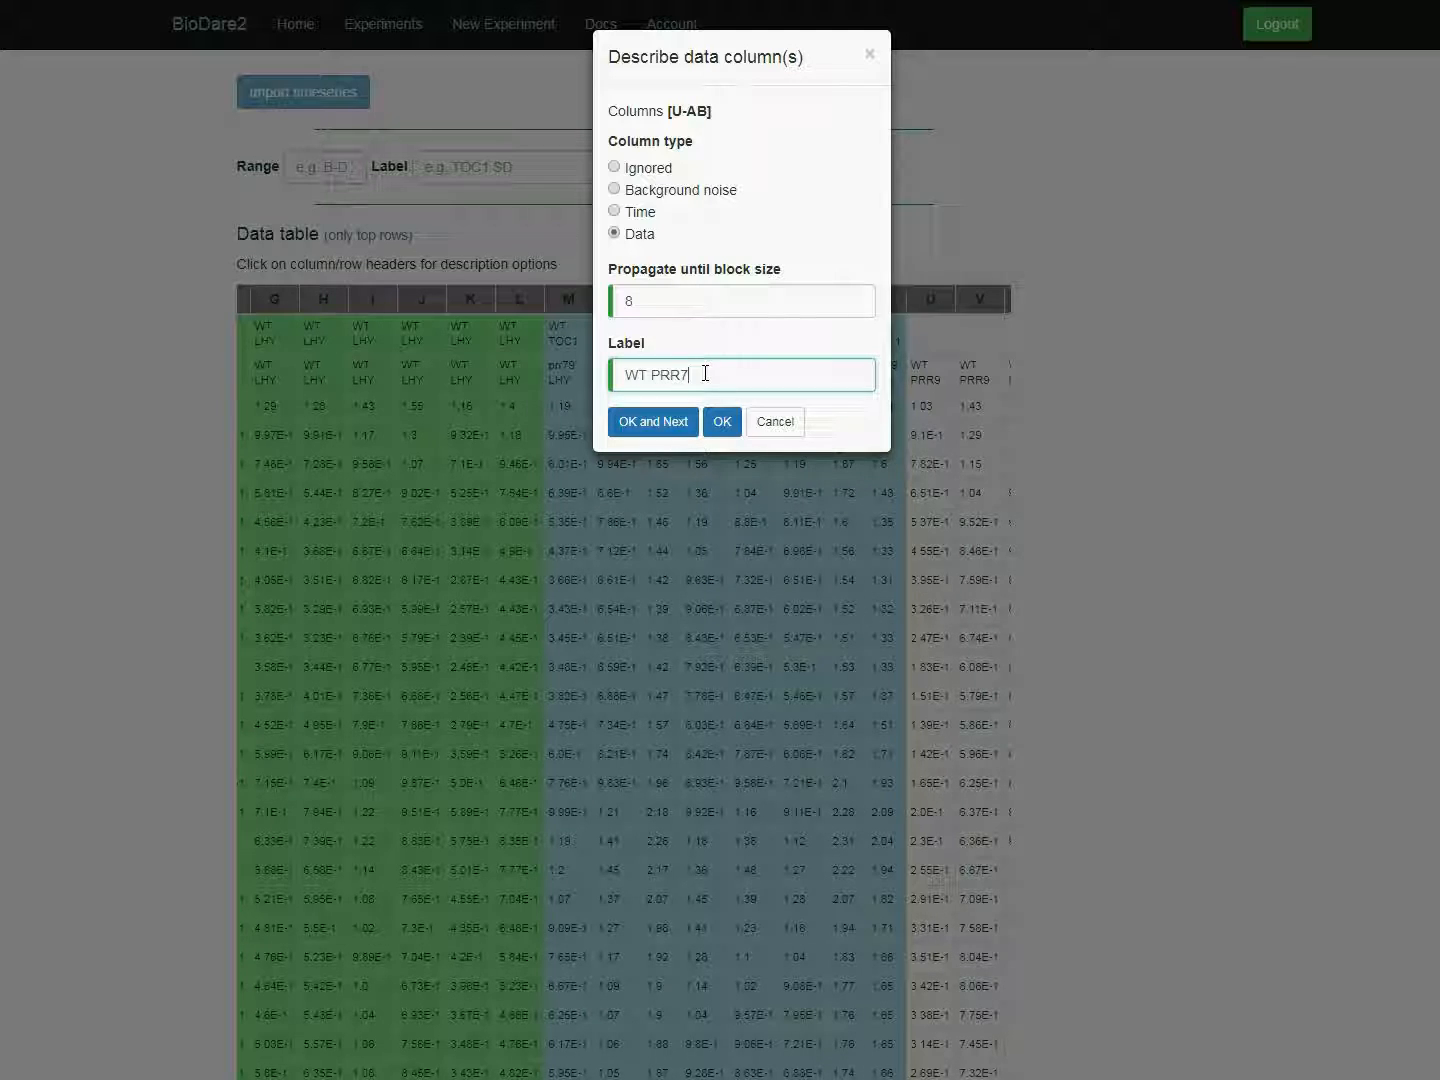
{"action": "left_click", "coordinate": [655, 421]}
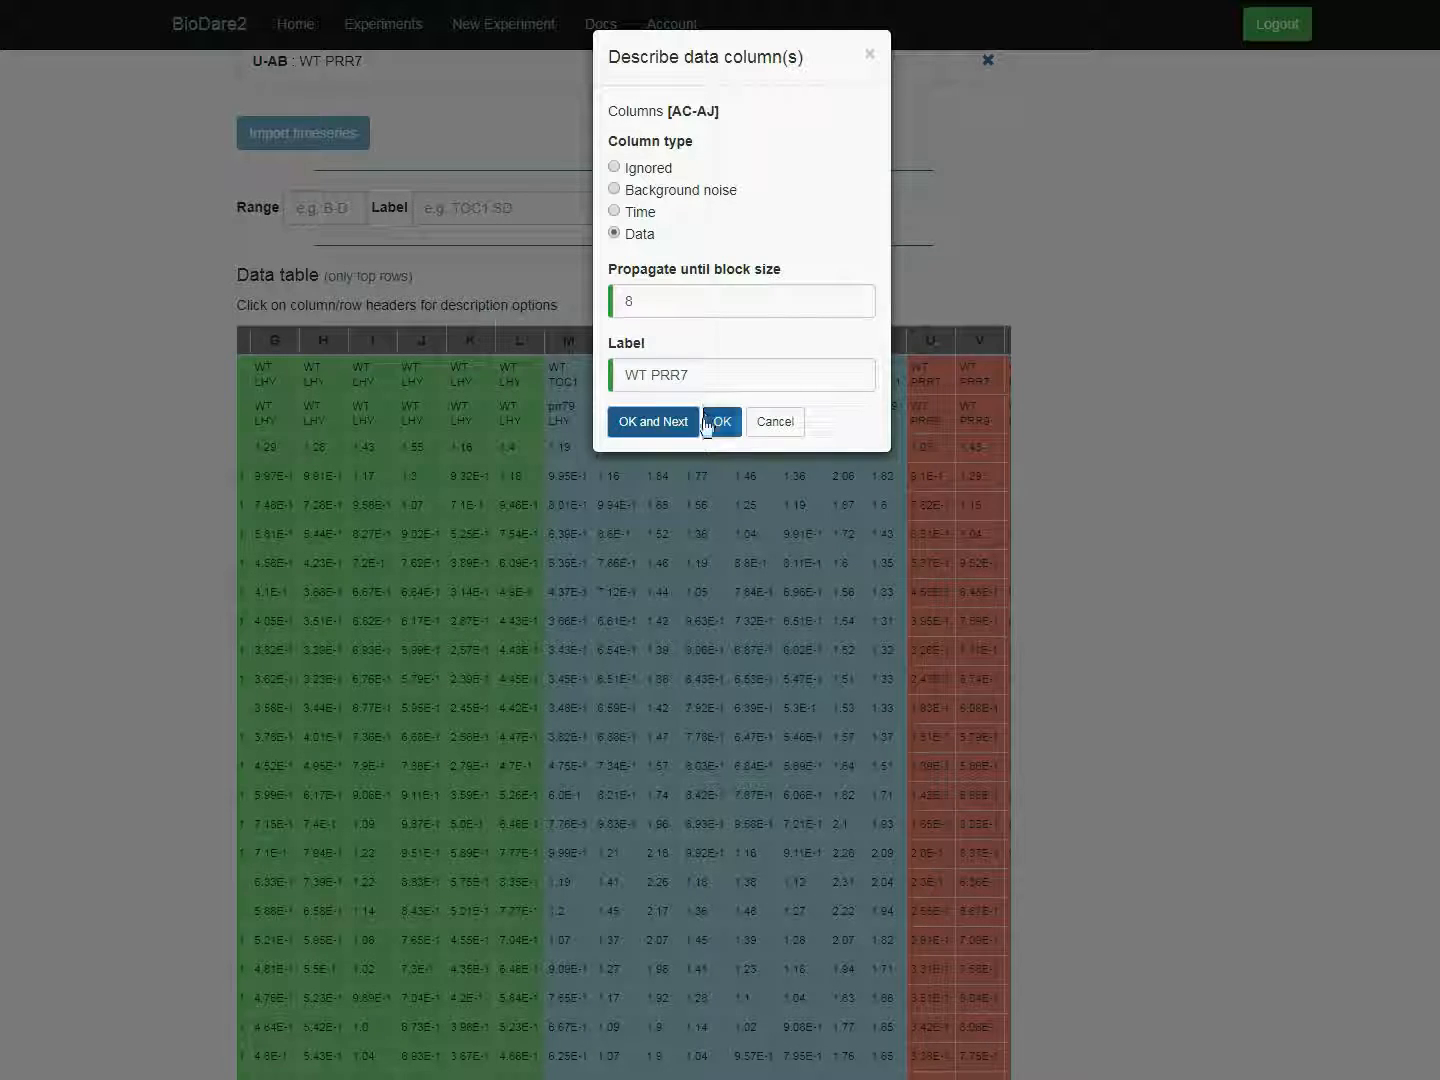
{"action": "left_click", "coordinate": [722, 424]}
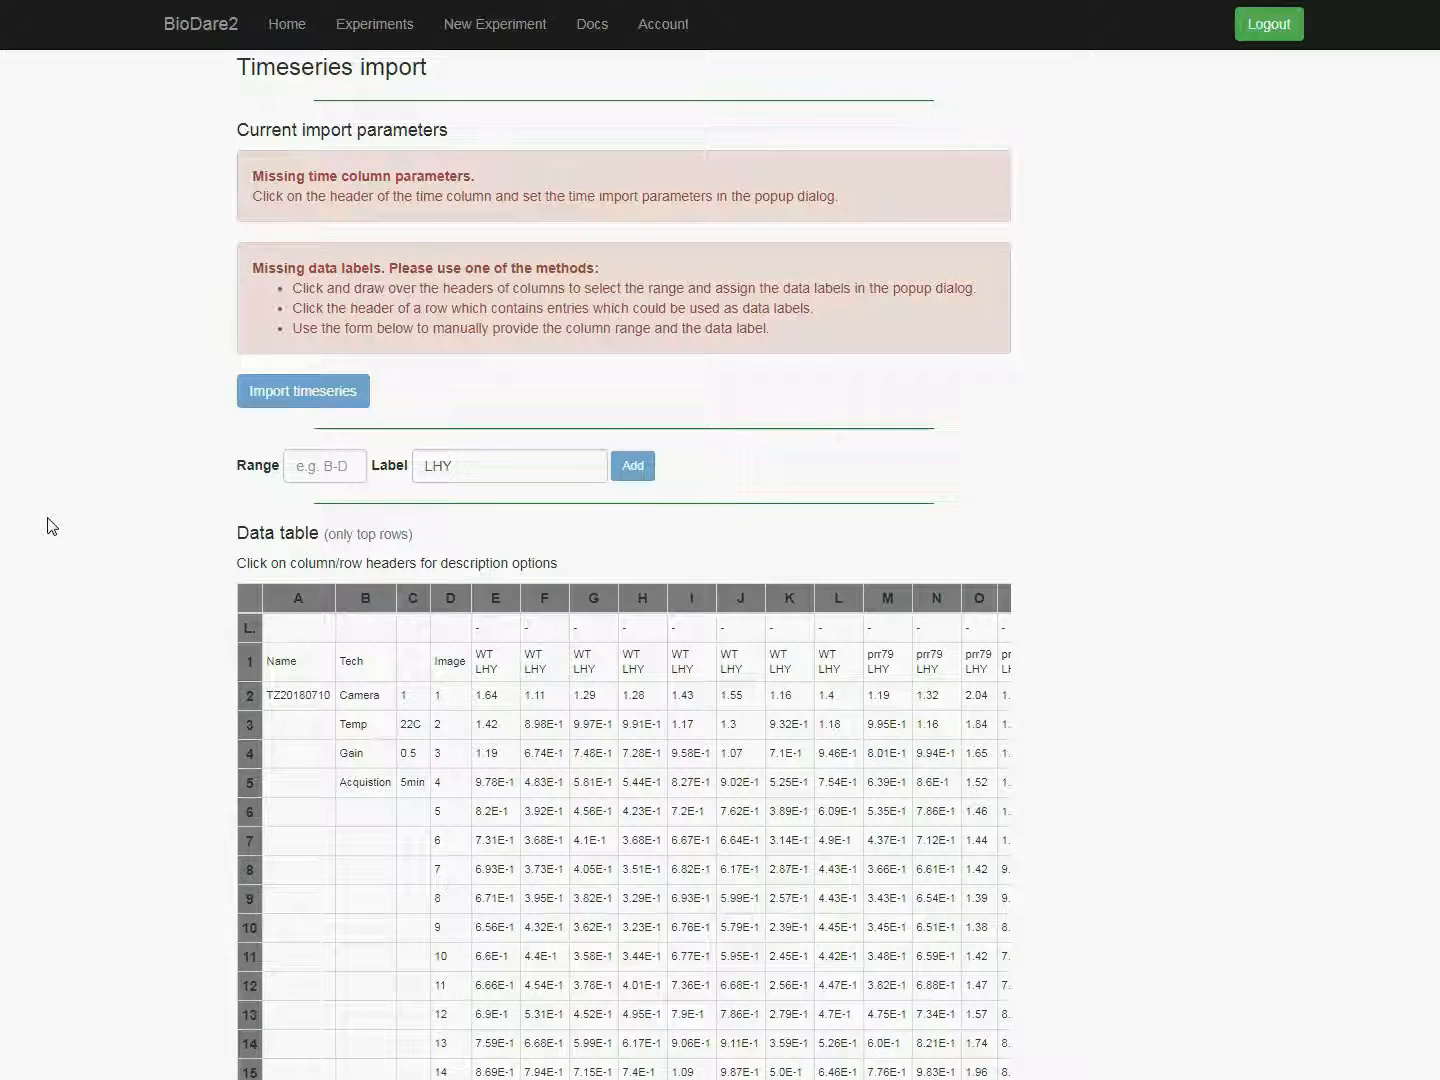
Step: Add the column range E-J with the label WT LHY using the manual range form
{"action": "left_click", "coordinate": [313, 467]}
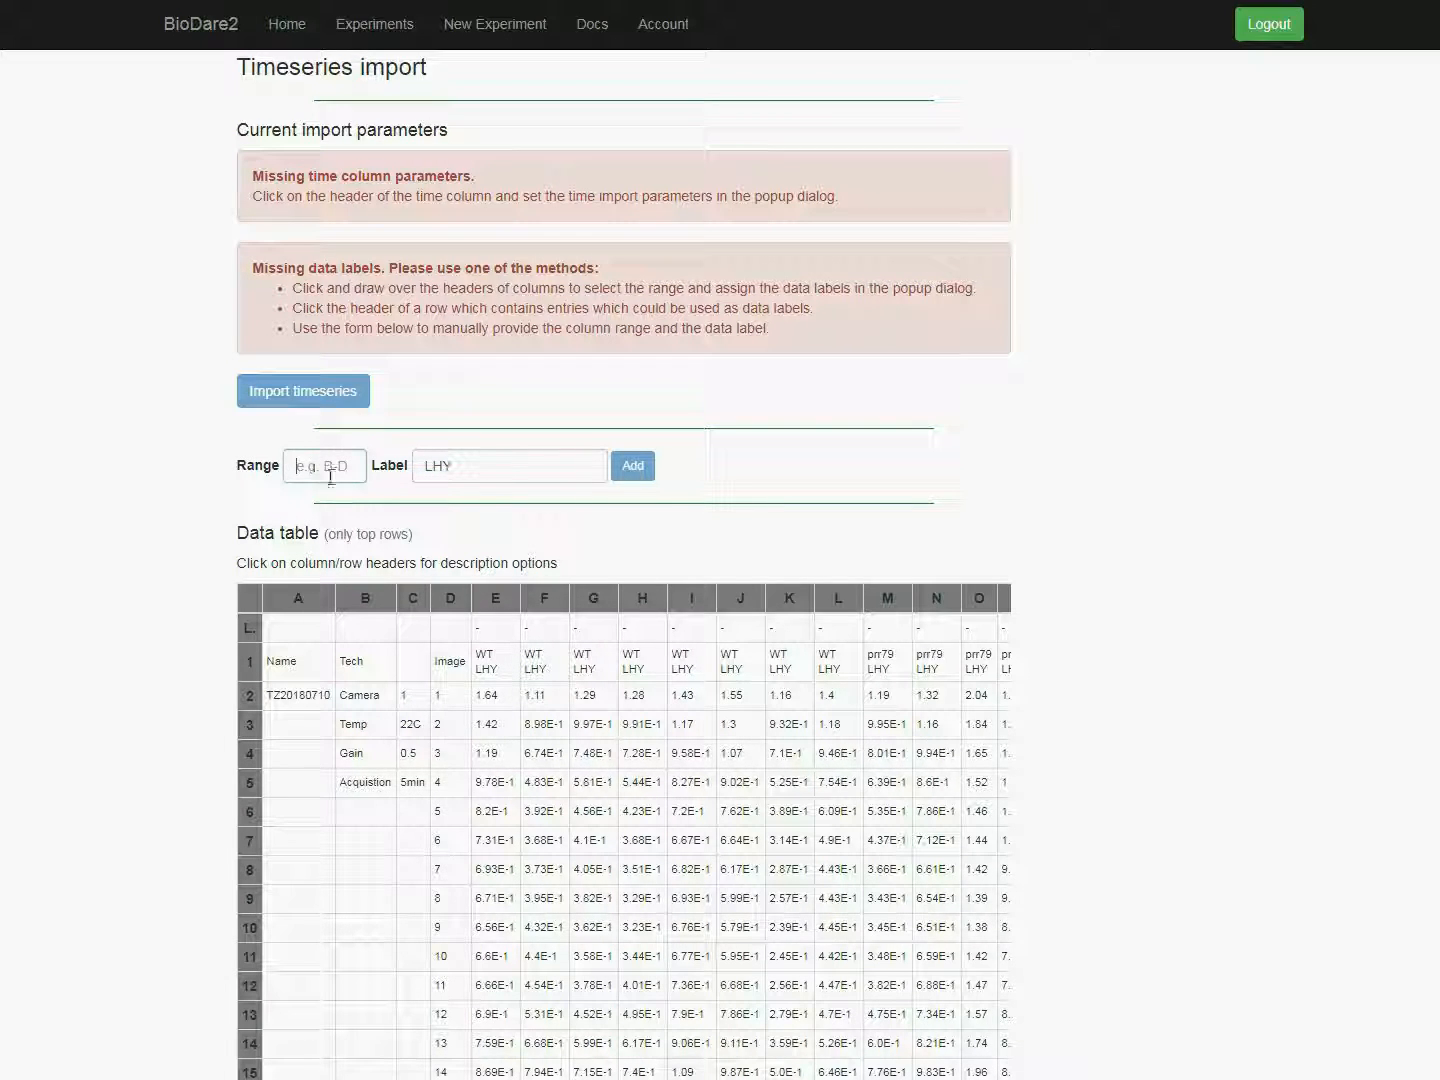
{"action": "type", "text": "E-J"}
{"action": "key", "text": "Tab"}
{"action": "type", "text": "WT LHY"}
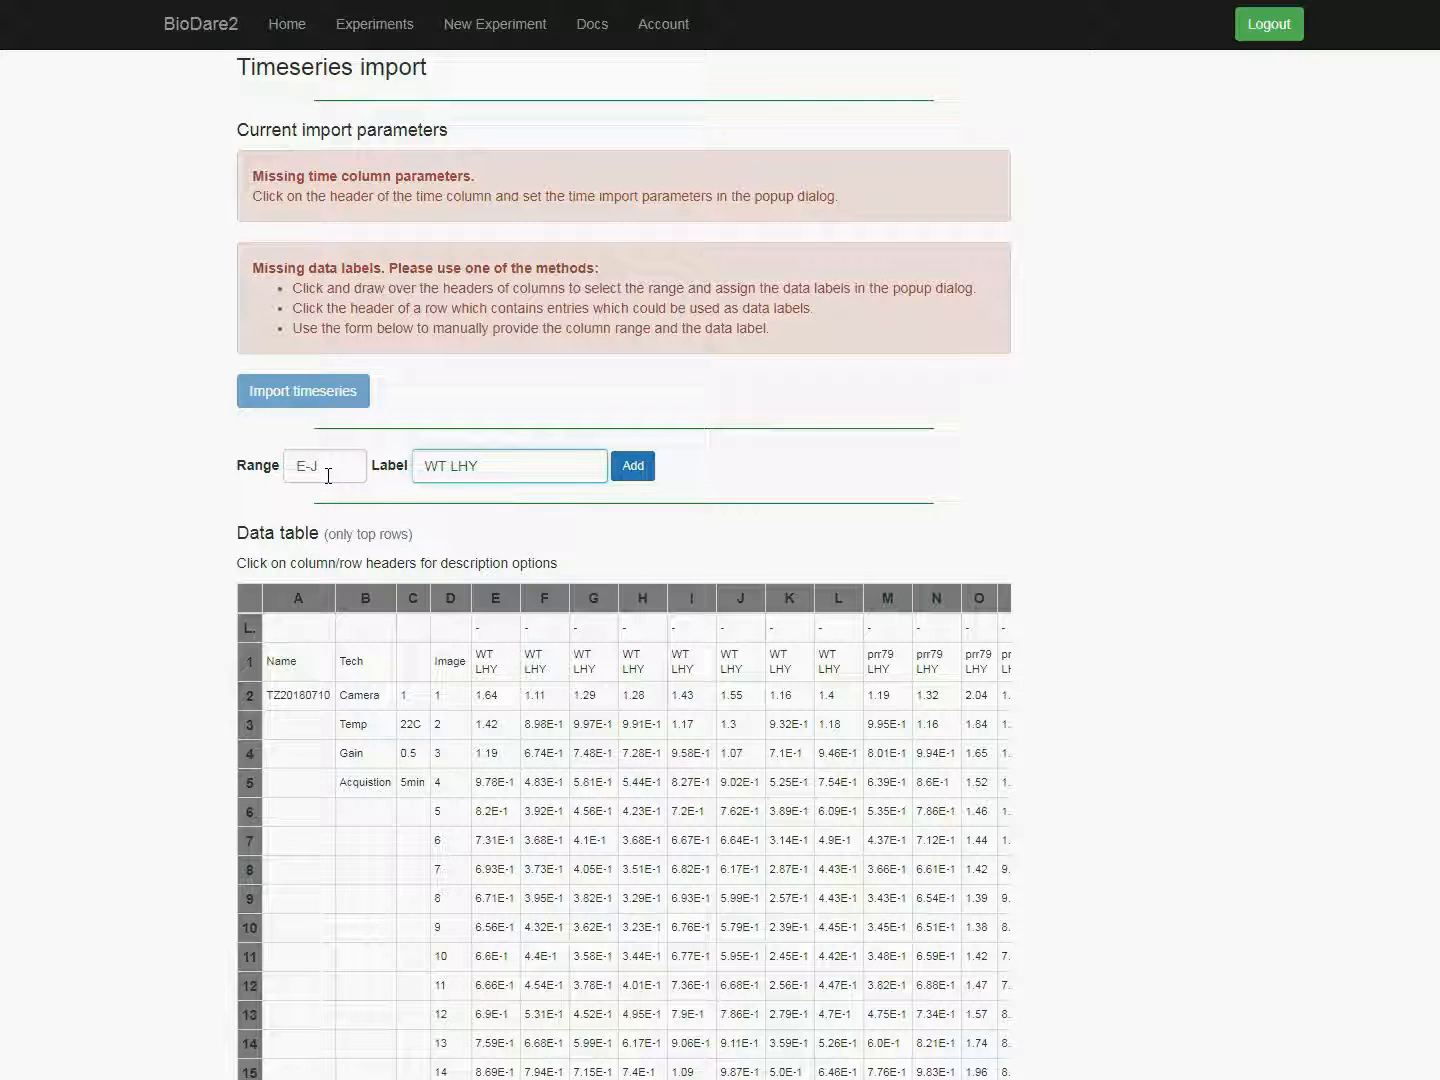
{"action": "key", "text": "Return"}
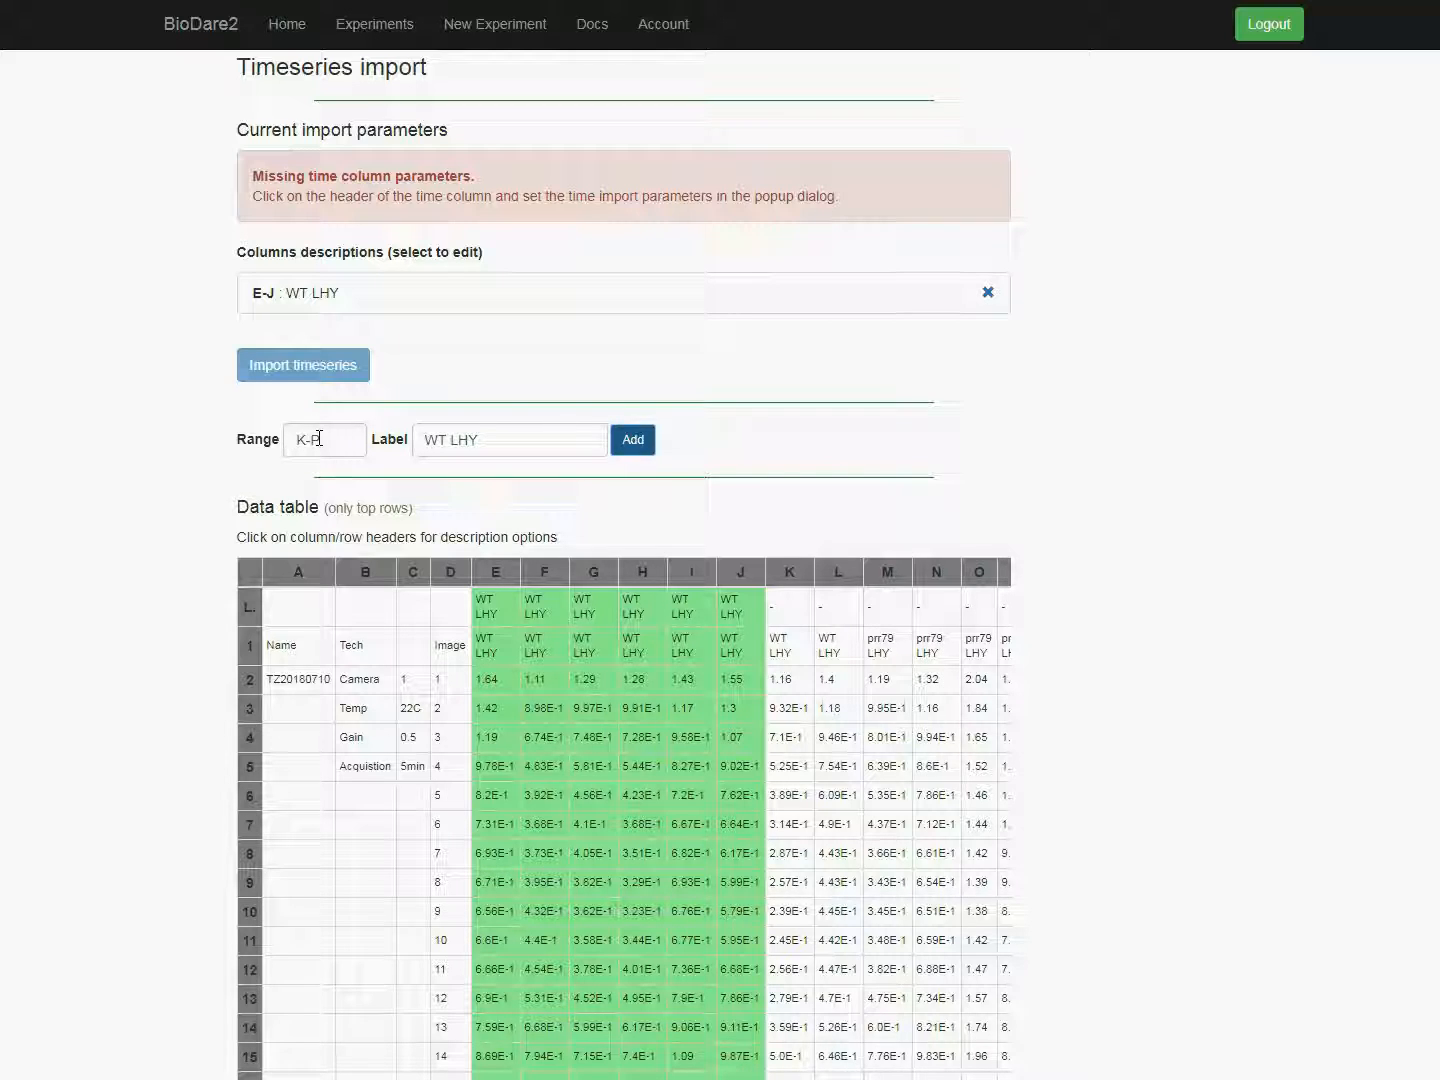
Step: Add the column range K-P with the label WT PRR7 using the manual range form
{"action": "double_click", "coordinate": [458, 439]}
{"action": "type", "text": "PRR7"}
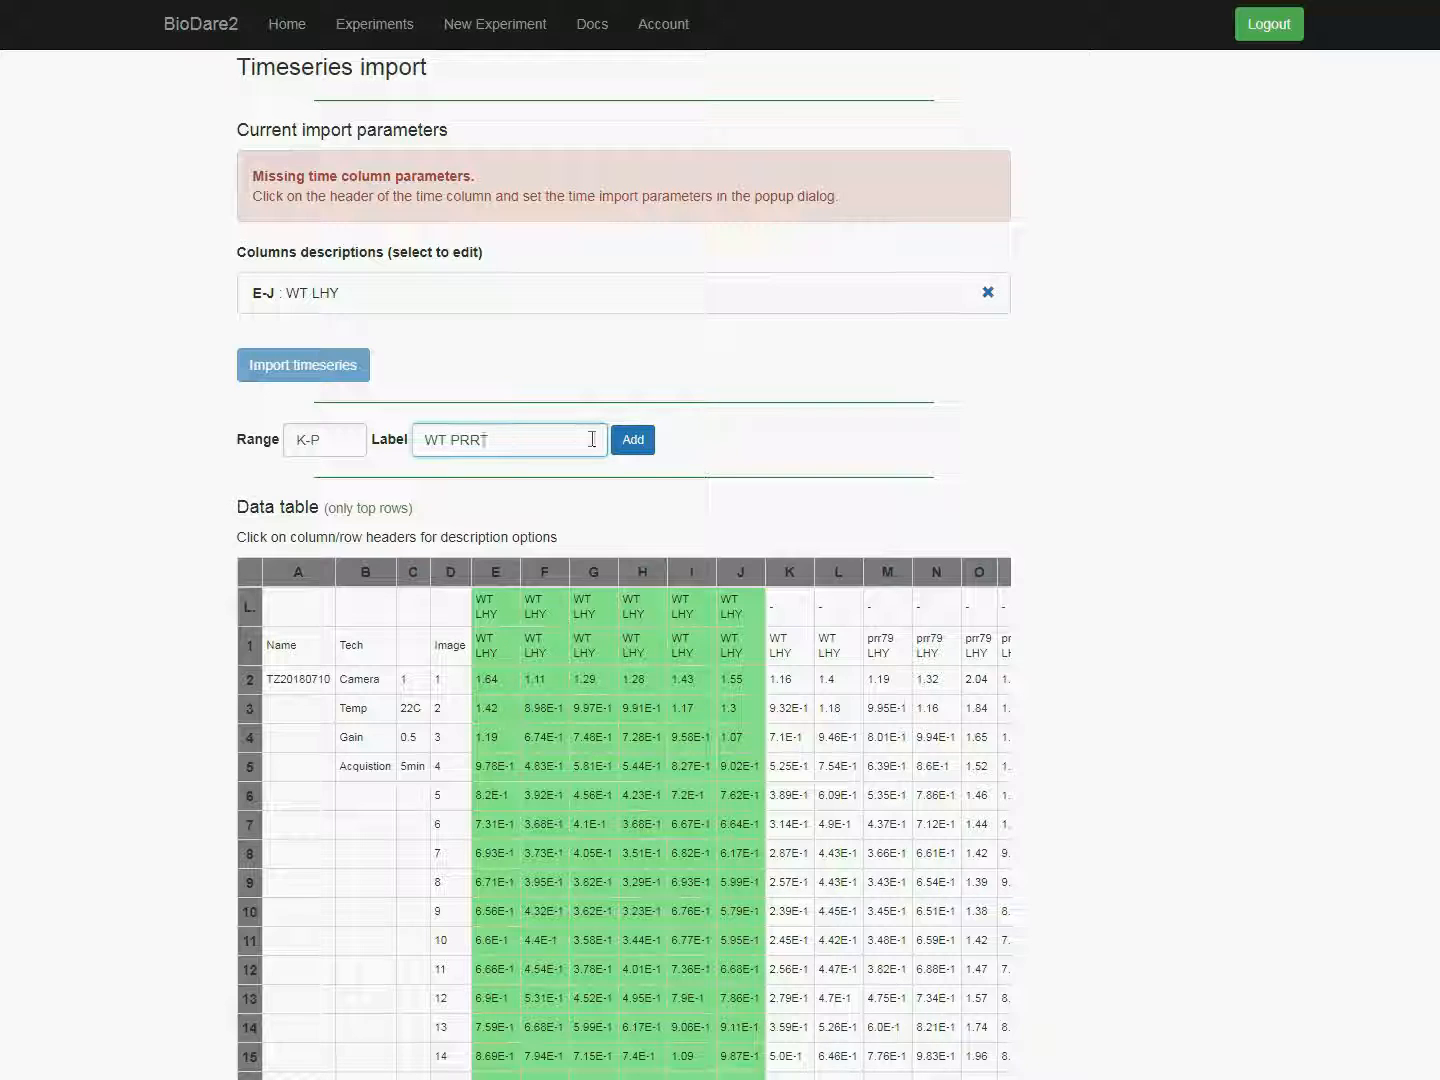
{"action": "left_click", "coordinate": [630, 440]}
Step: Add the column range Q-V with the label WT TOC1 using the manual range form
{"action": "double_click", "coordinate": [454, 482]}
{"action": "type", "text": "T TOC1"}
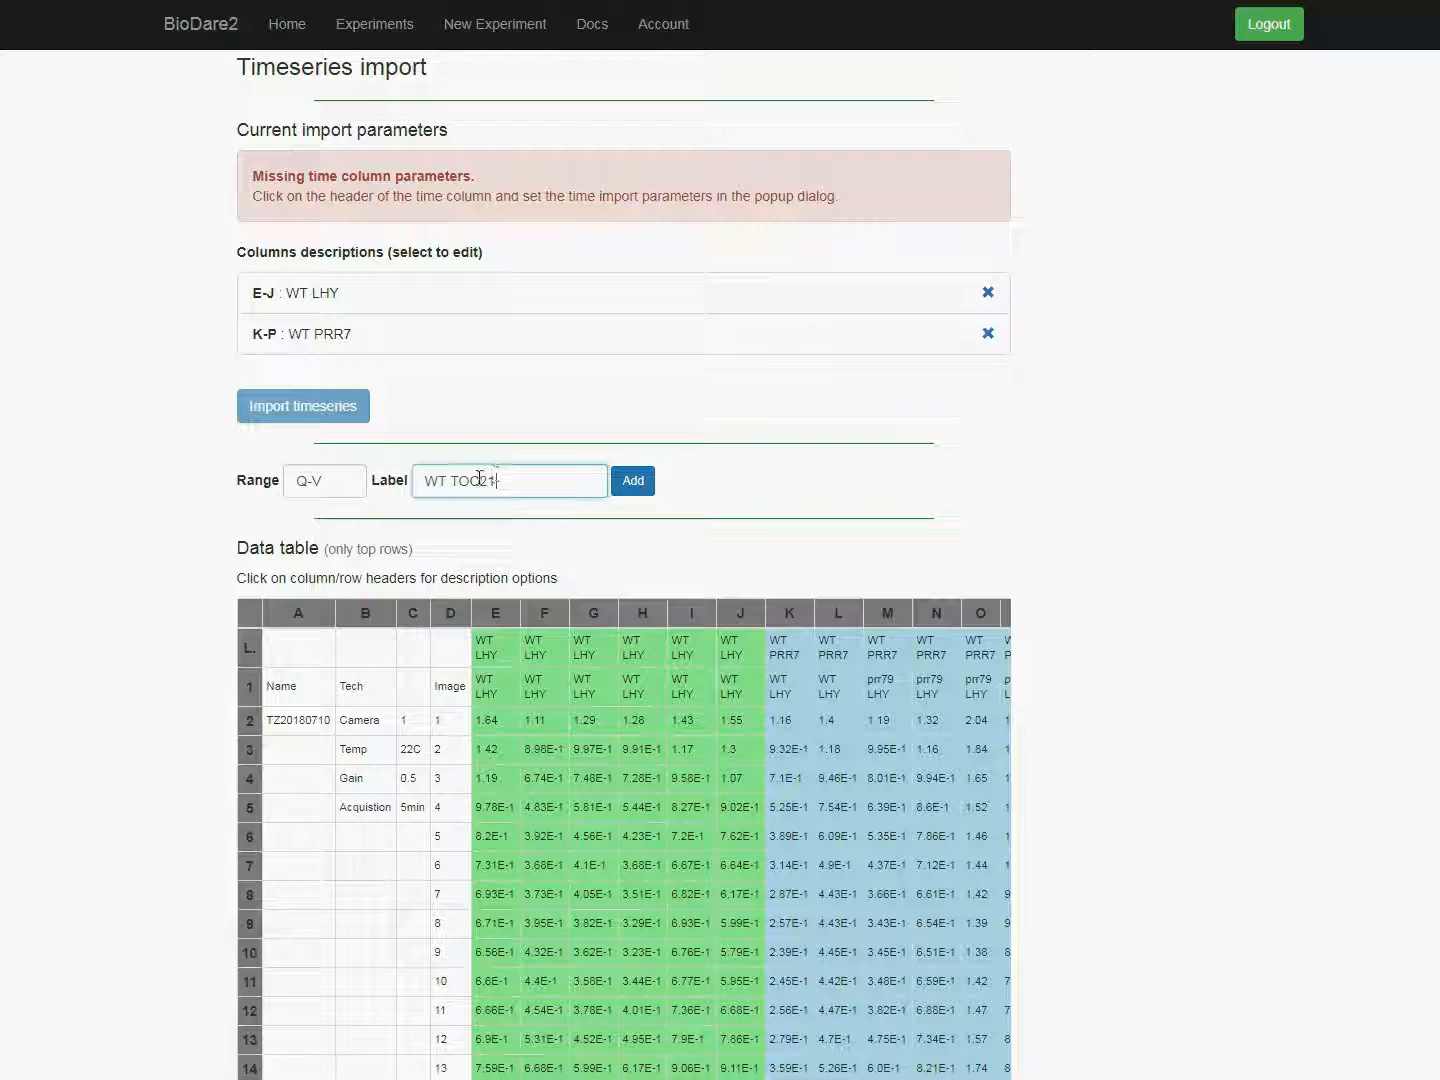
{"action": "left_click_drag", "start_coordinate": [480, 480], "coordinate": [498, 479]}
{"action": "left_click", "coordinate": [632, 481]}
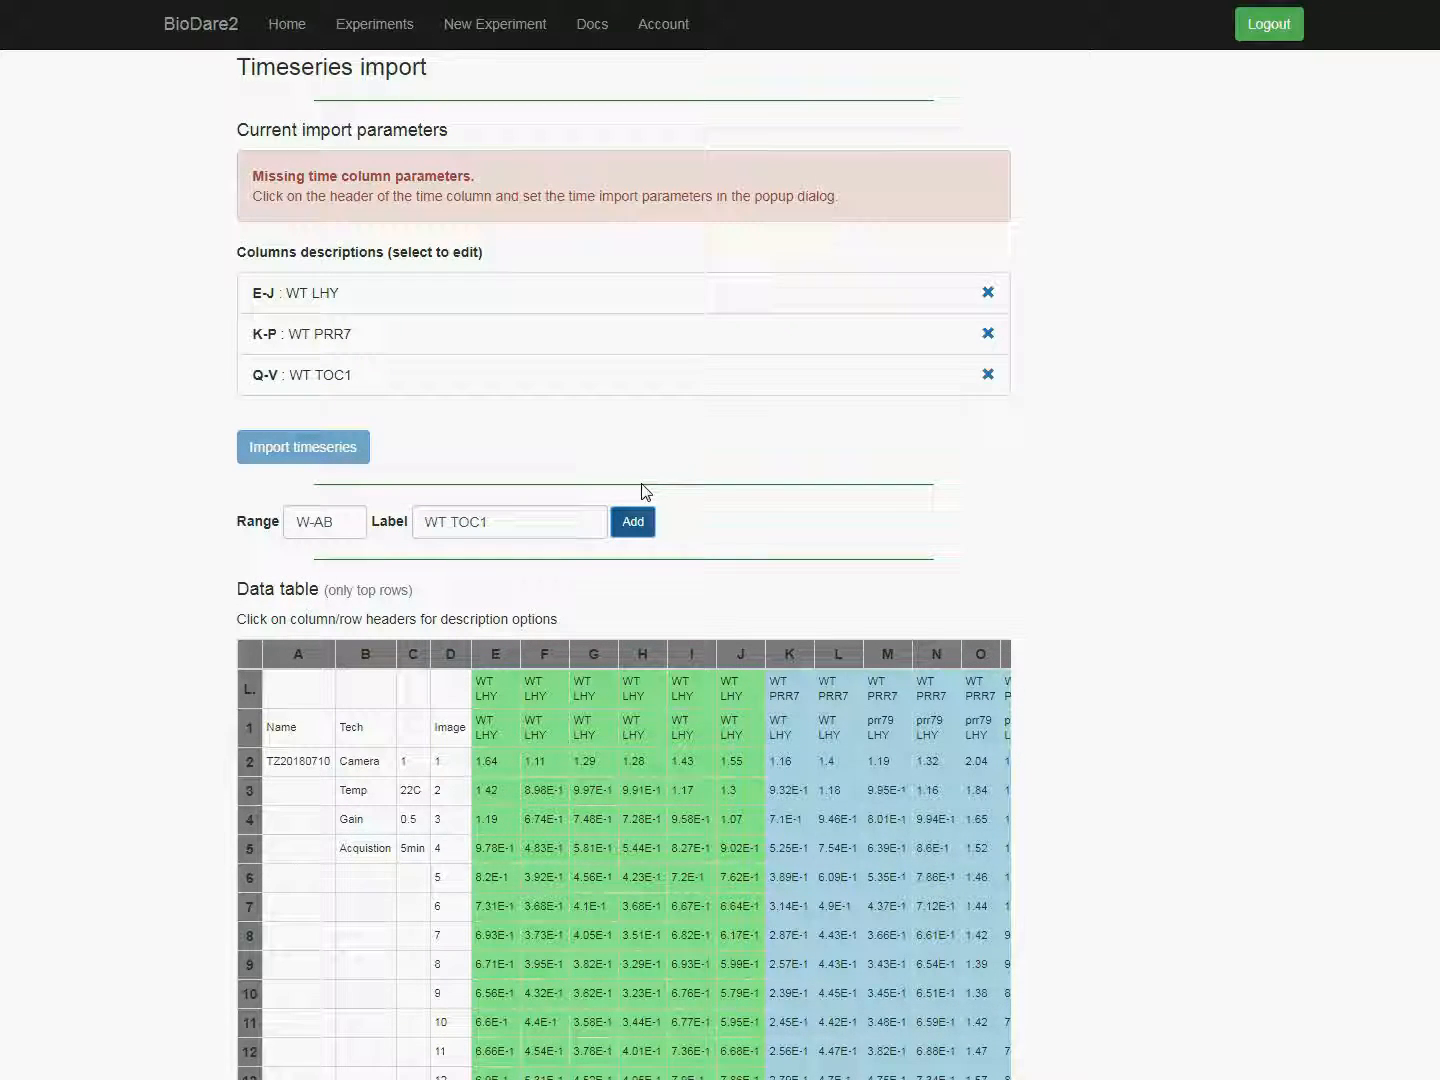
Step: Copy the contents of row 1 as data labels for all columns, overwriting the existing labels
{"action": "scroll", "coordinate": [644, 491], "scroll_direction": "down", "scroll_amount": 3}
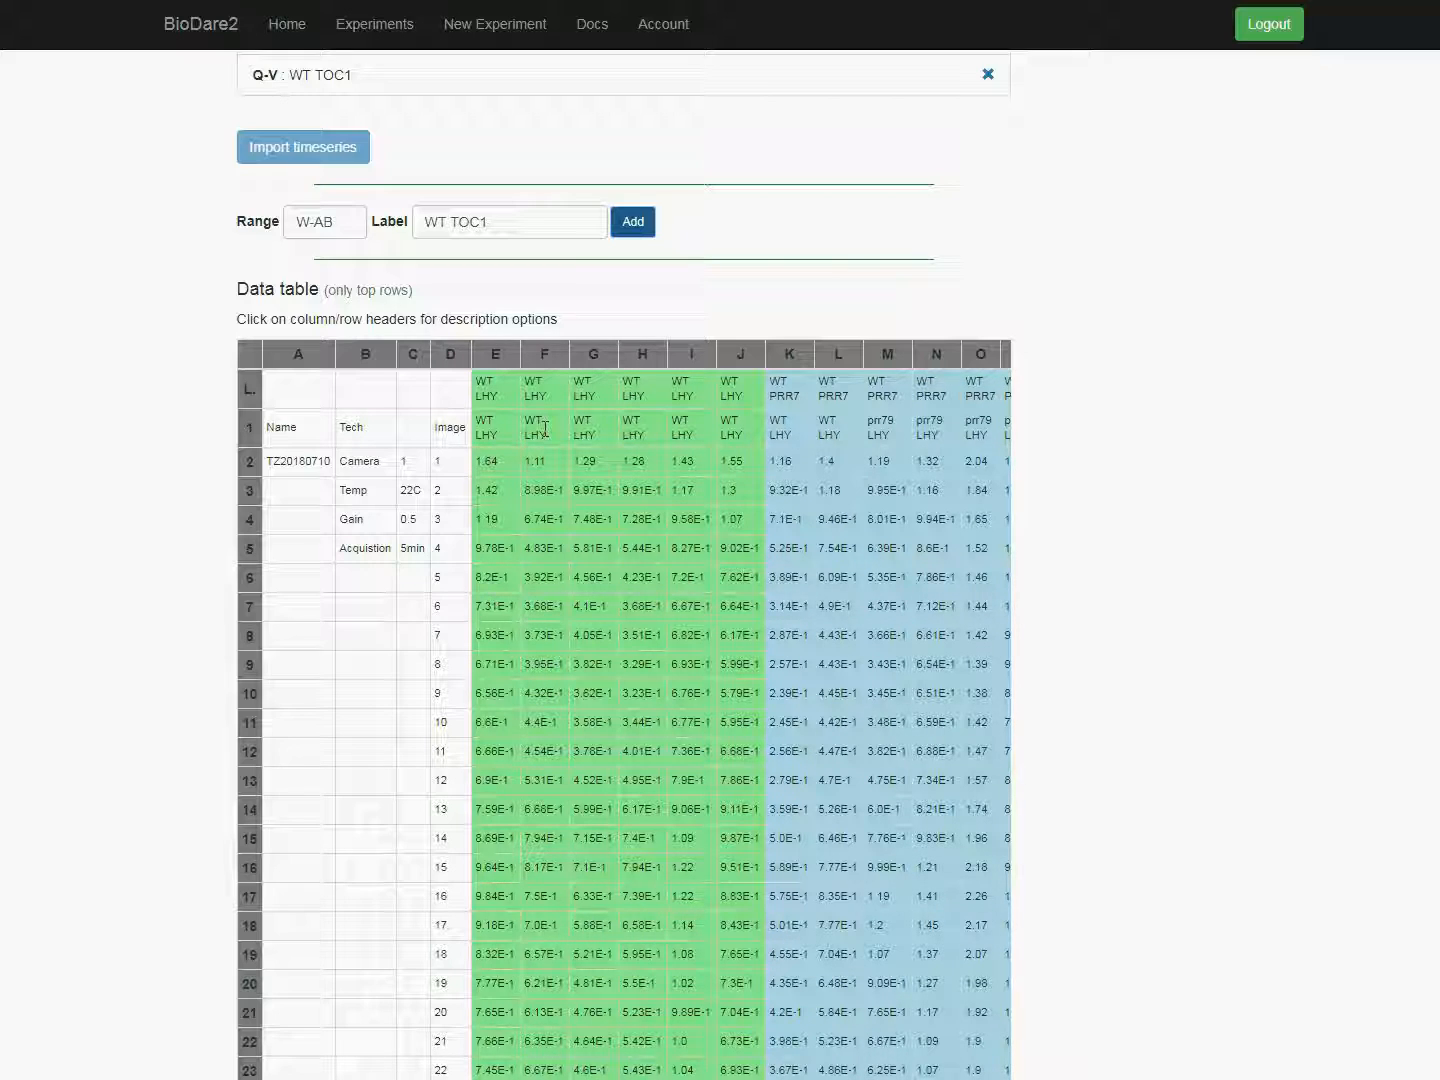
{"action": "left_click", "coordinate": [248, 428]}
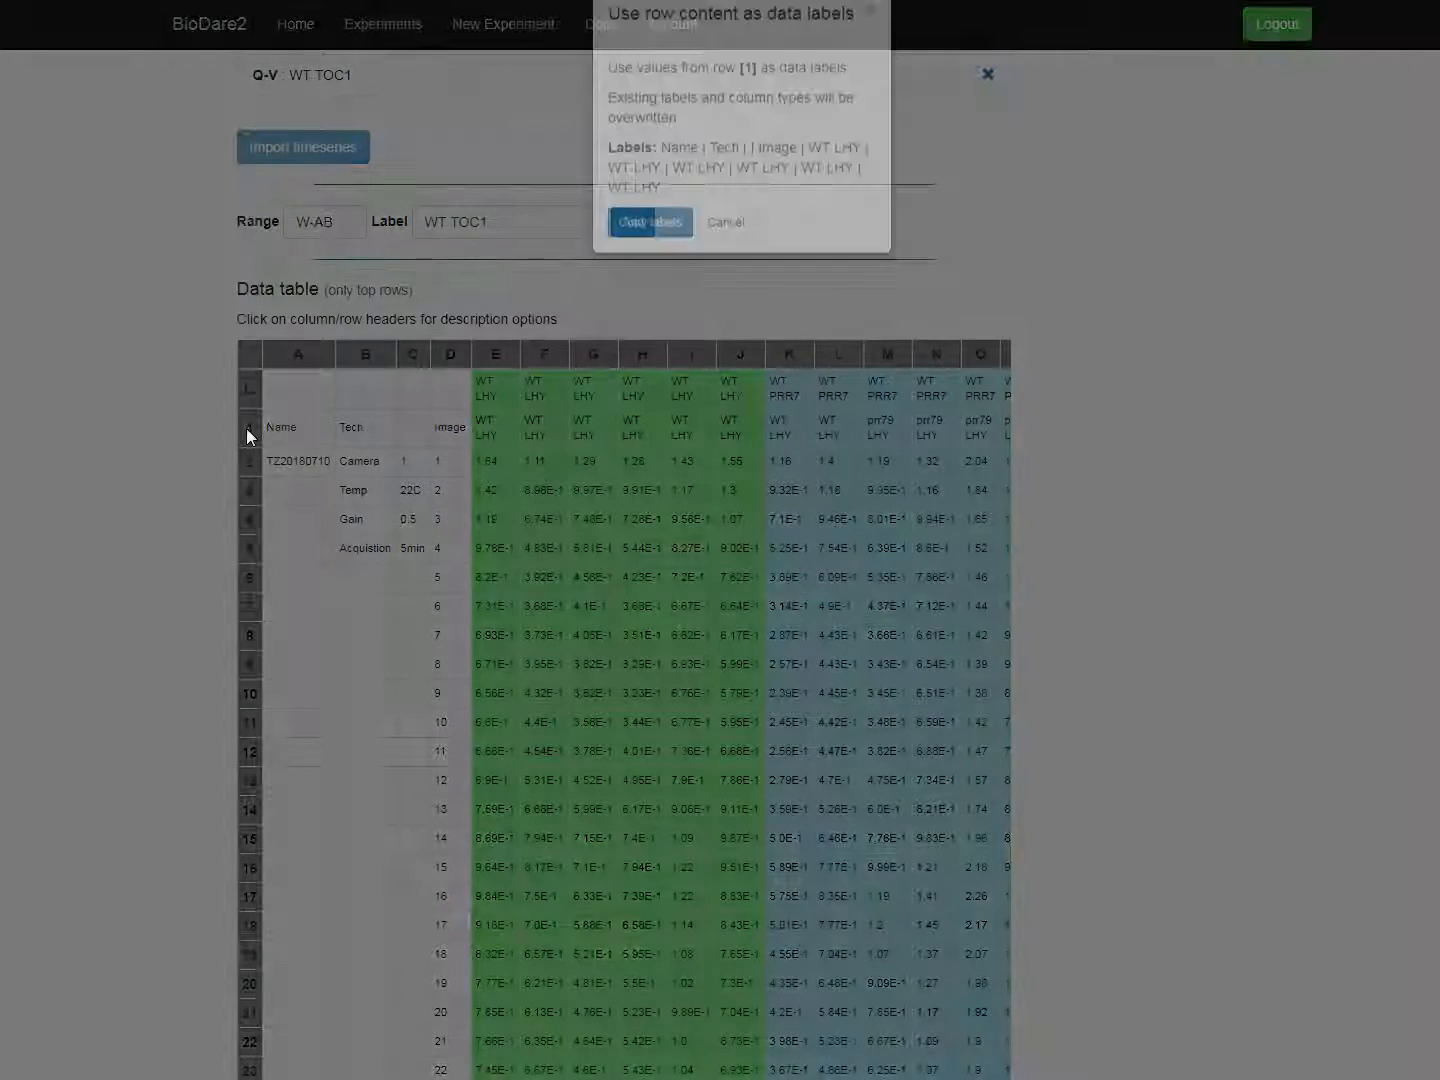
{"action": "left_click", "coordinate": [678, 265]}
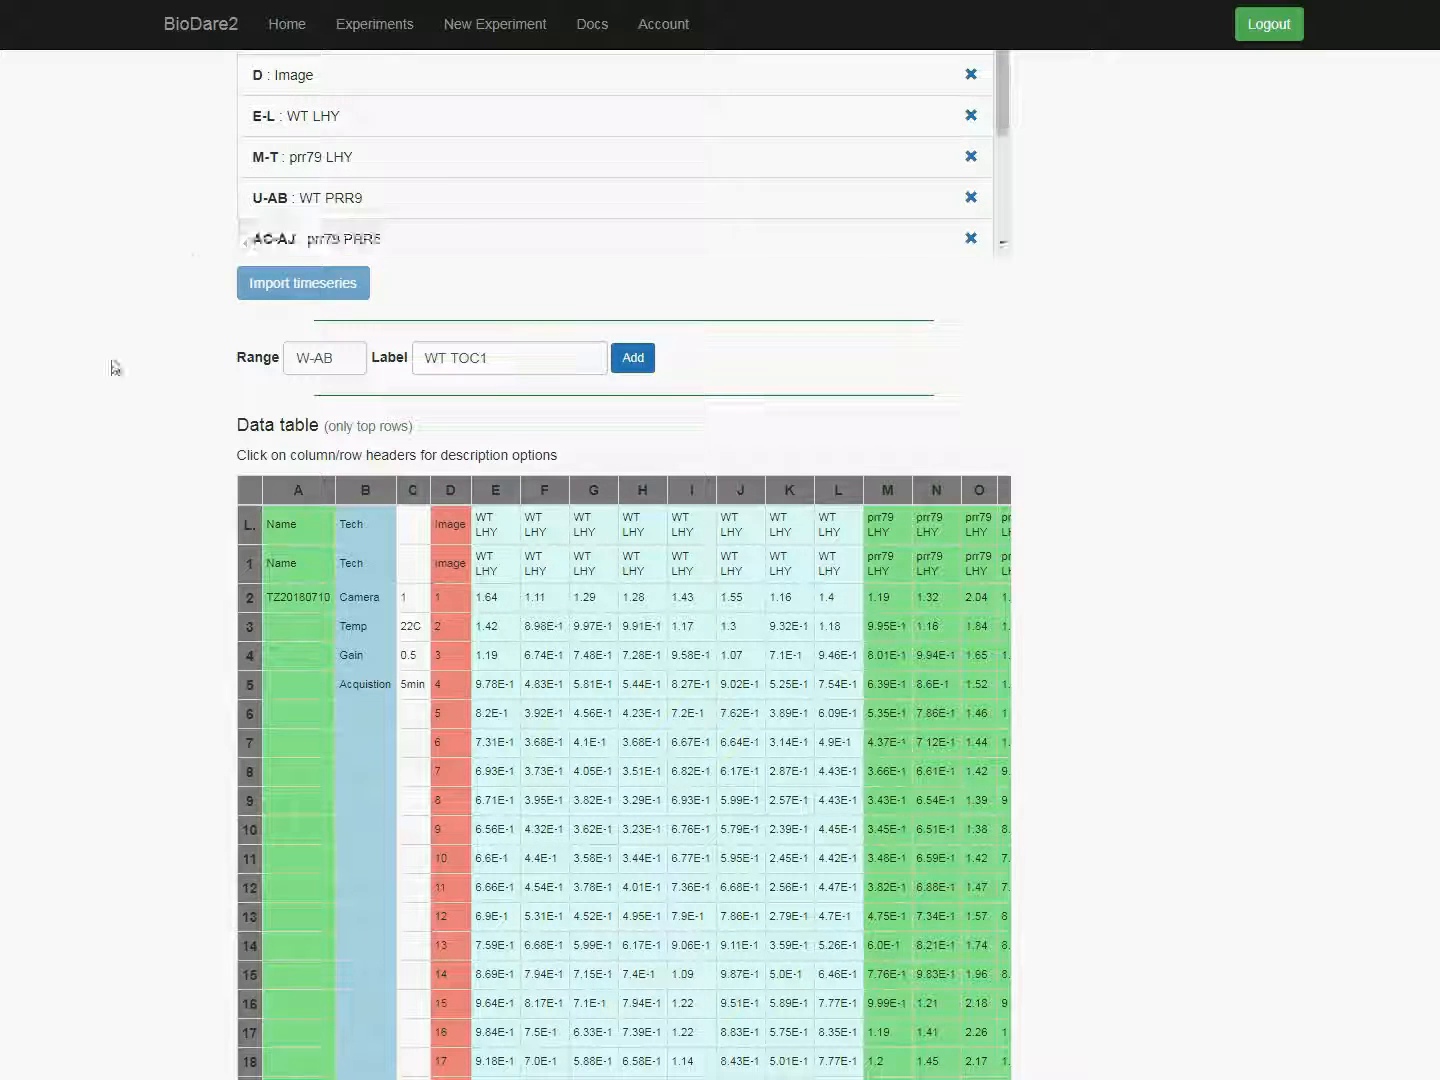
Step: Set the column type of columns A-C to Ignored
{"action": "scroll", "coordinate": [106, 379], "scroll_direction": "down", "scroll_amount": 2}
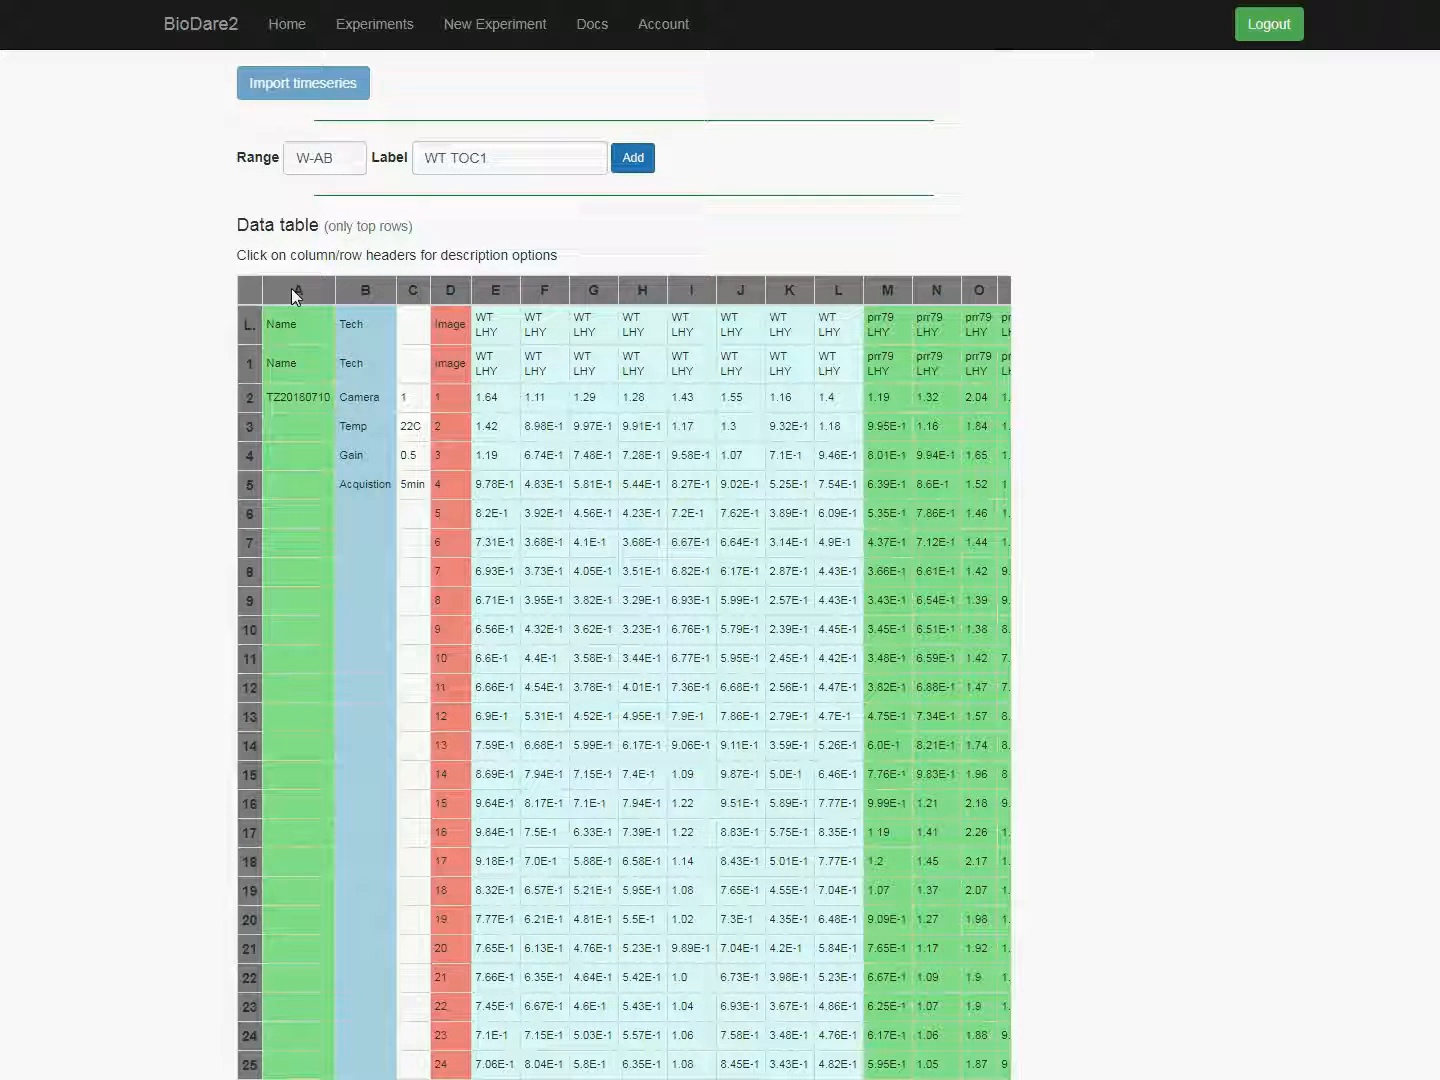
{"action": "left_click_drag", "start_coordinate": [296, 295], "coordinate": [412, 292]}
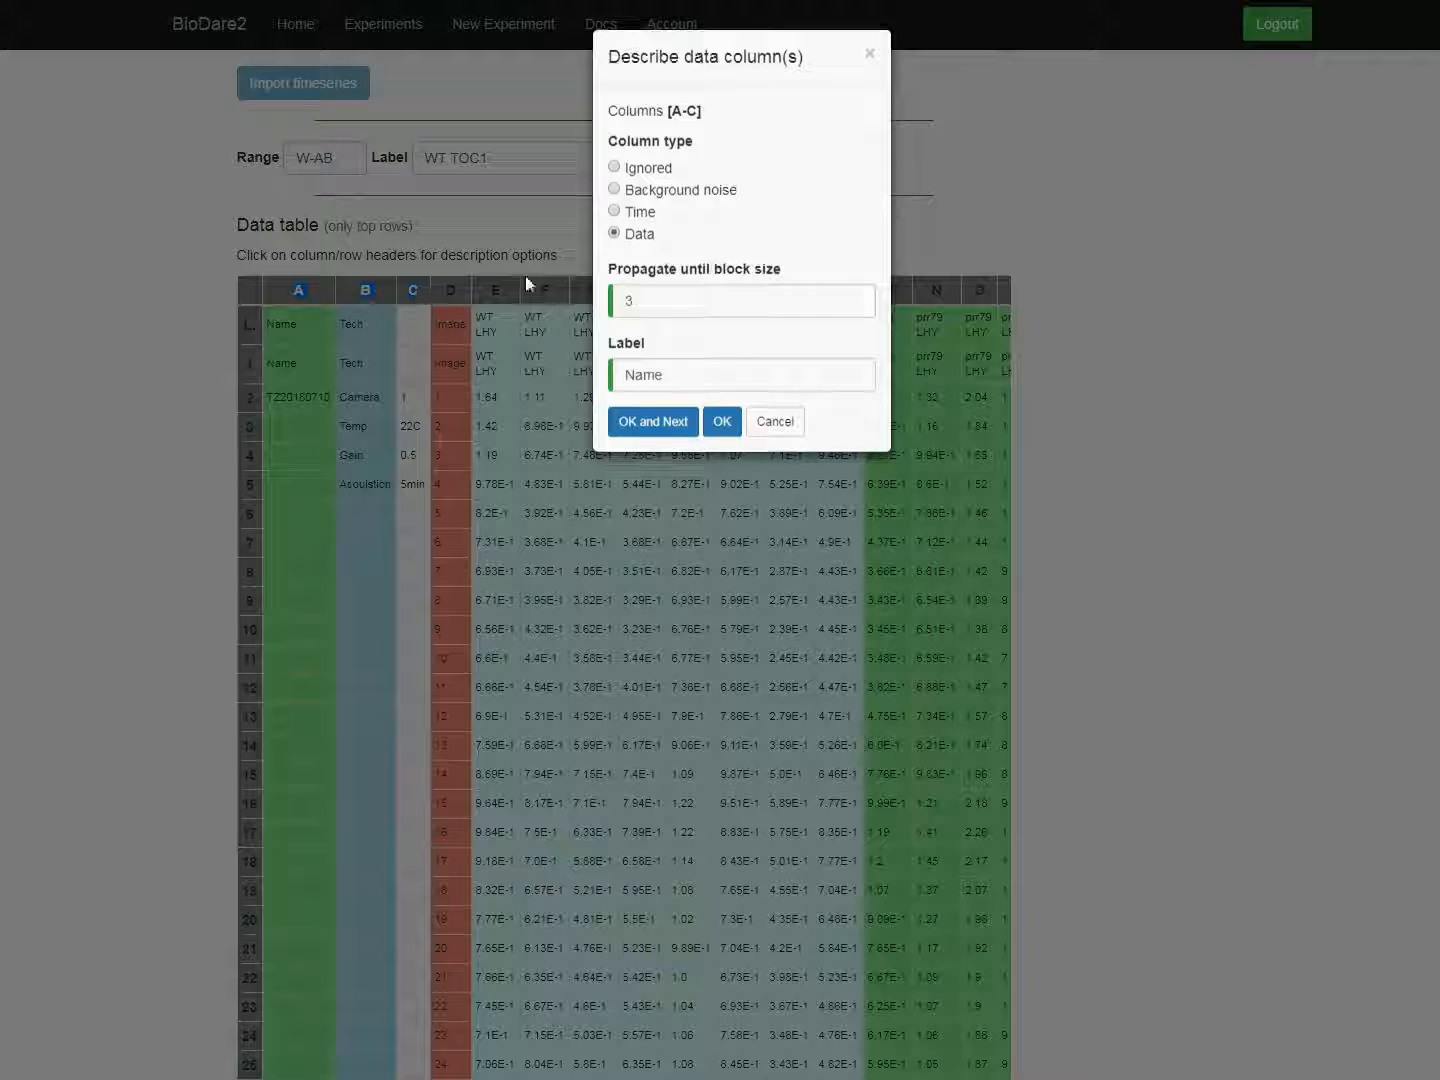
{"action": "left_click", "coordinate": [614, 168]}
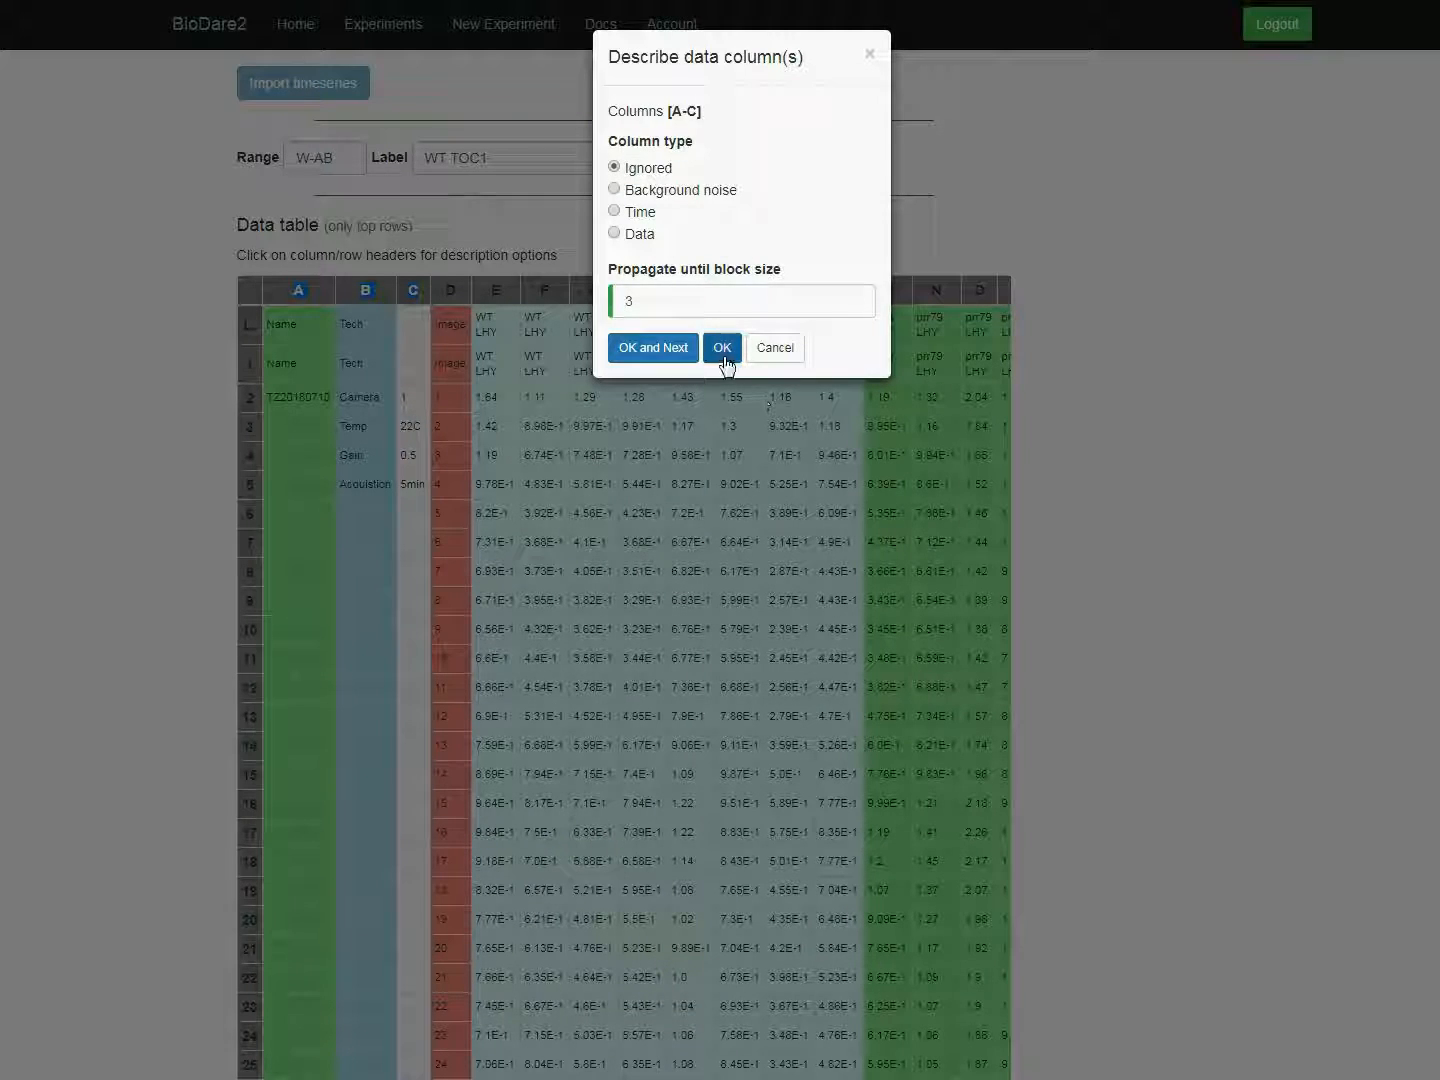
{"action": "left_click", "coordinate": [720, 349]}
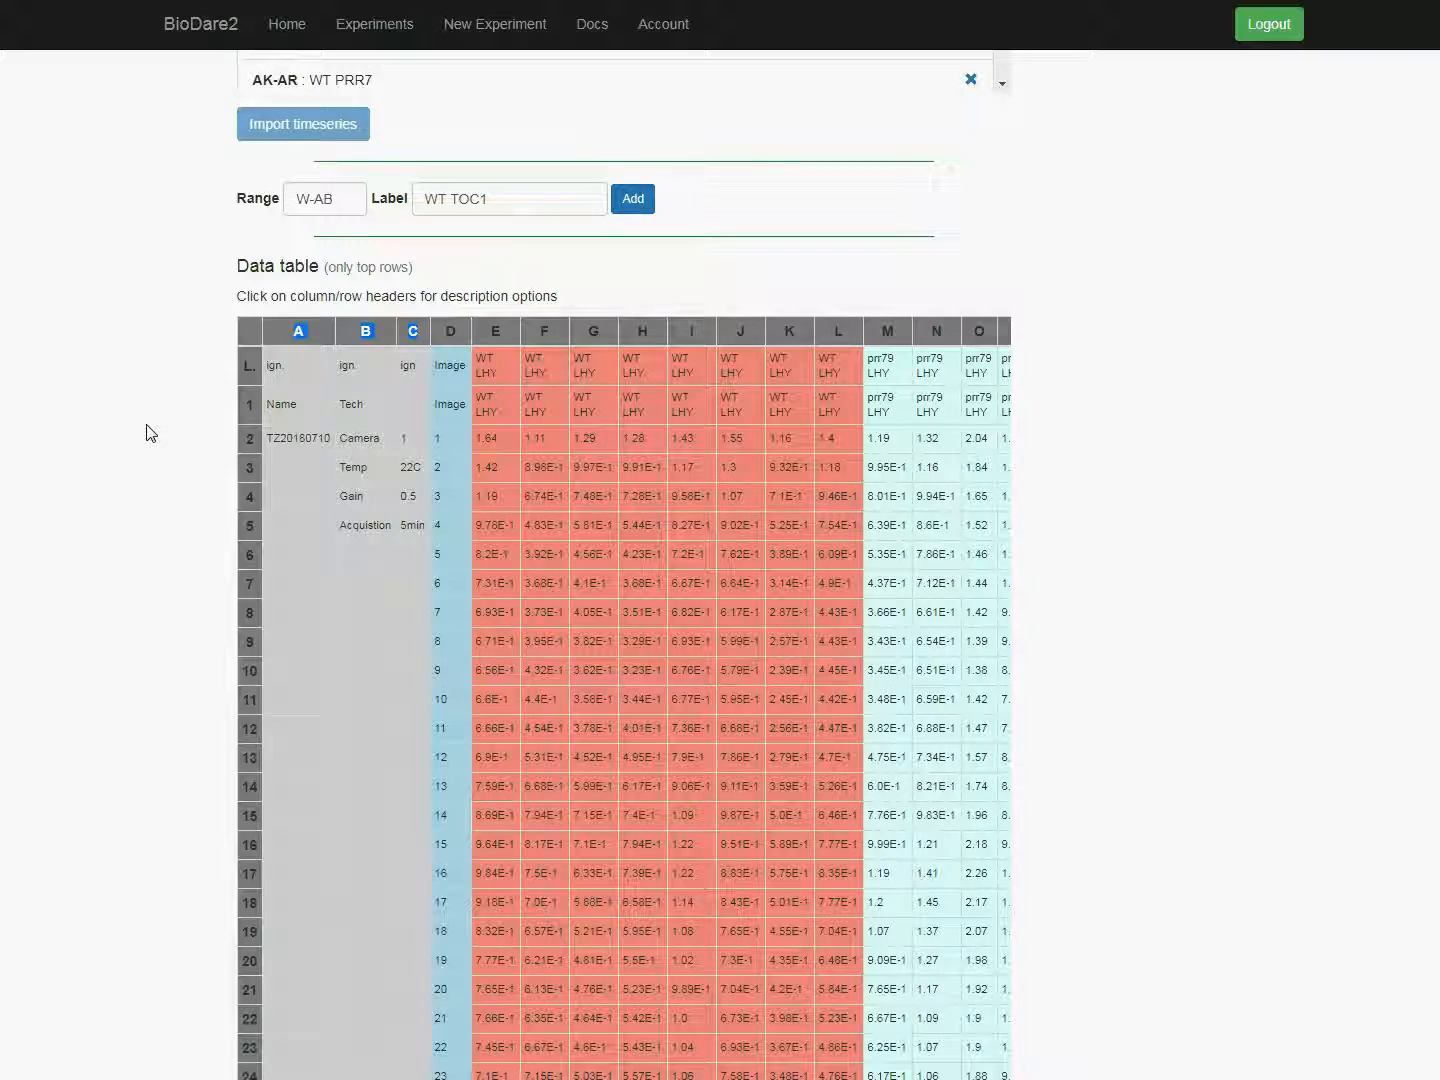
Step: Set column D's type to Time, with image nr. (1-based) as the type of time column
{"action": "scroll", "coordinate": [149, 432], "scroll_direction": "up", "scroll_amount": 5}
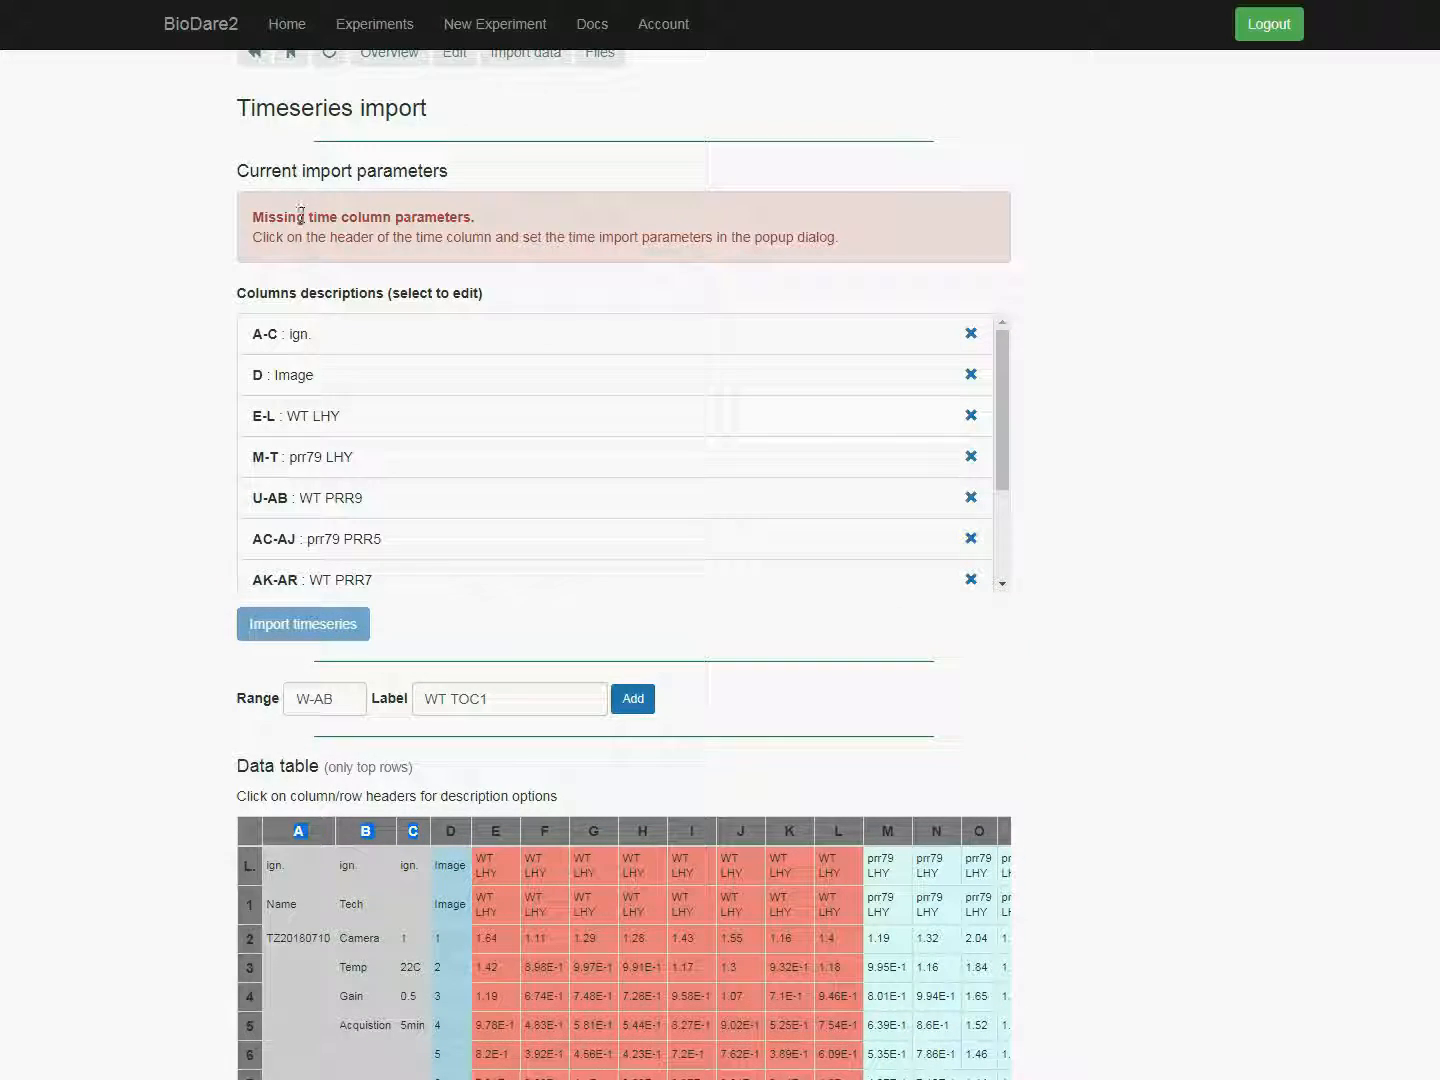
{"action": "scroll", "coordinate": [154, 276], "scroll_direction": "down", "scroll_amount": 5}
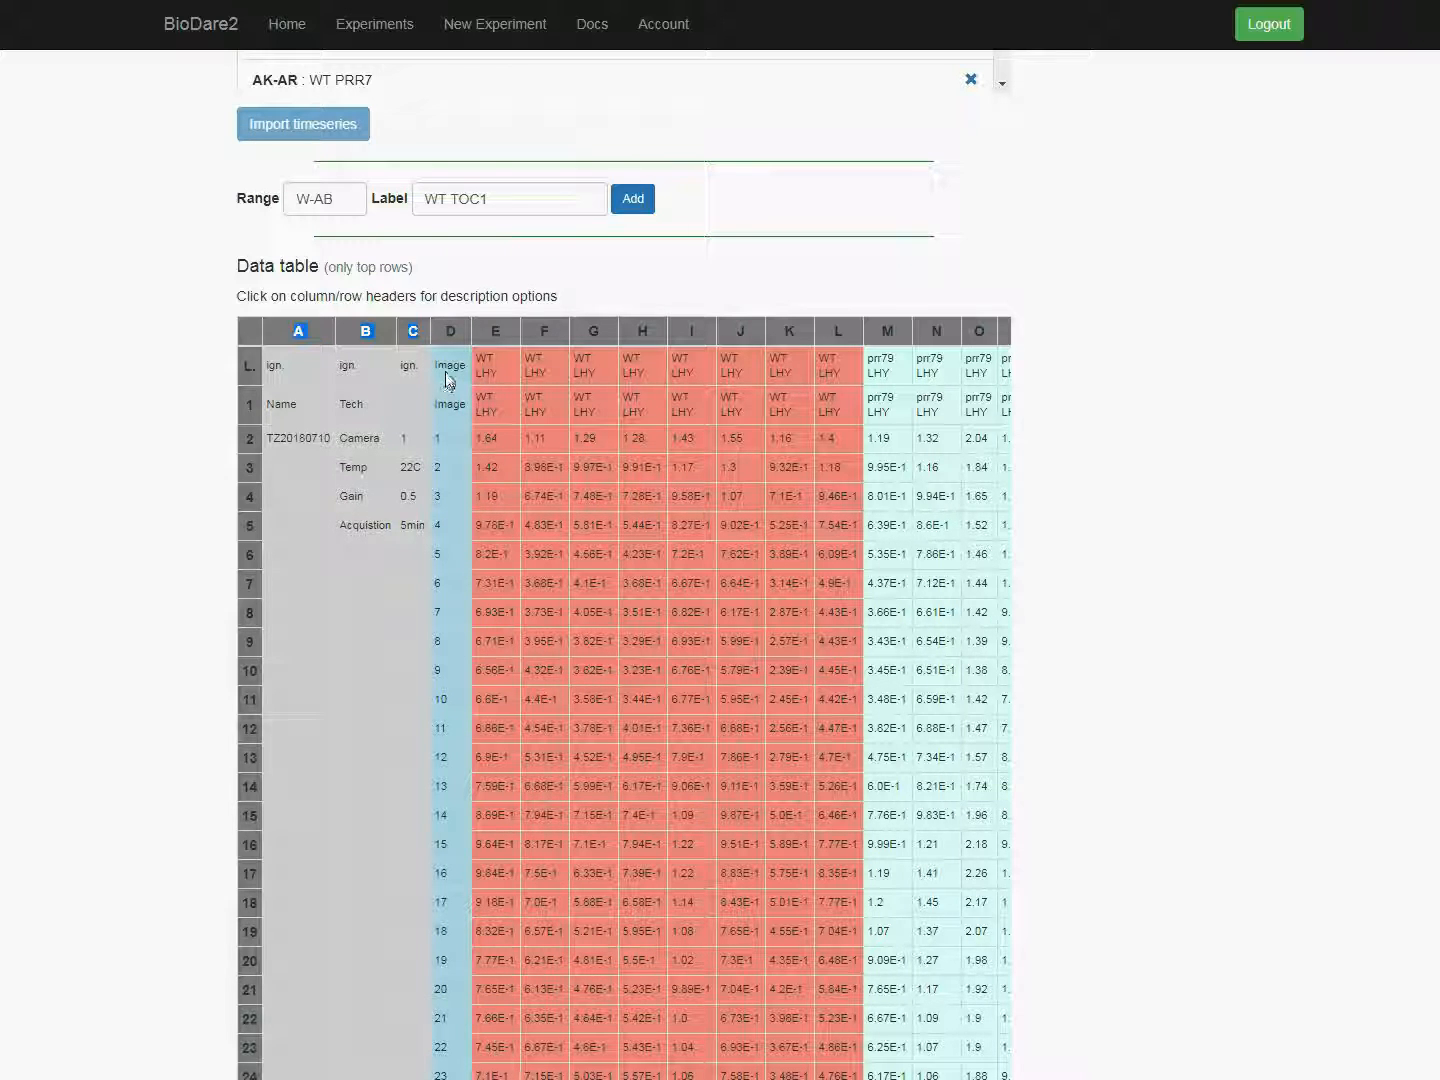
{"action": "left_click", "coordinate": [451, 332]}
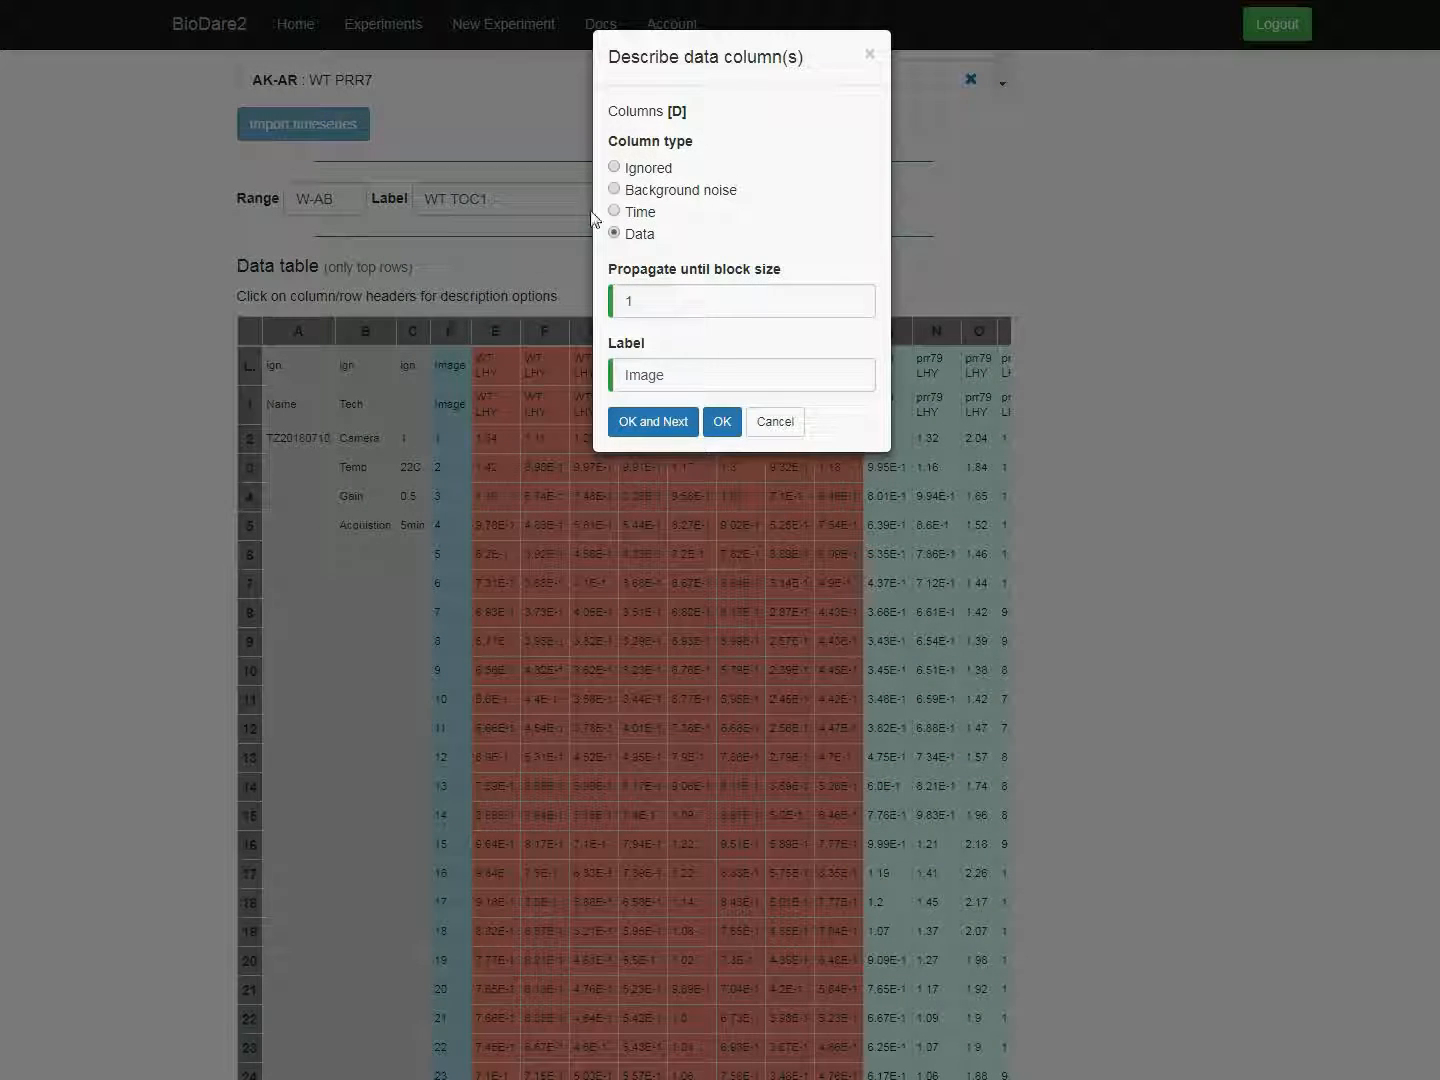
{"action": "left_click", "coordinate": [615, 212]}
{"action": "left_click", "coordinate": [657, 303]}
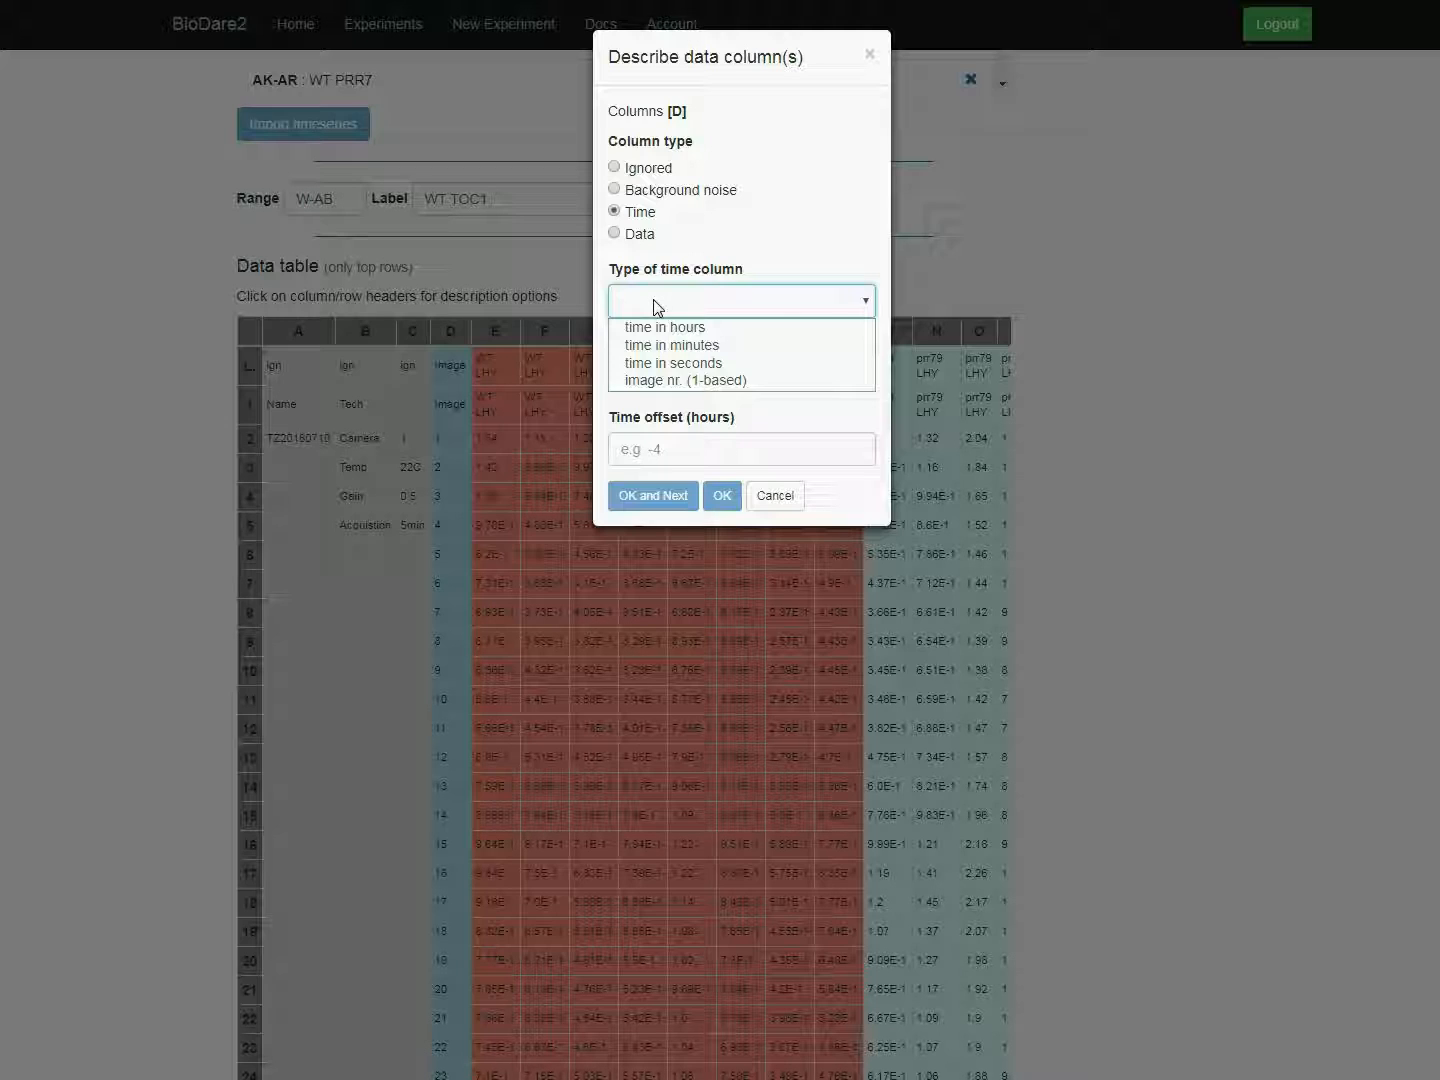
{"action": "left_click", "coordinate": [648, 382]}
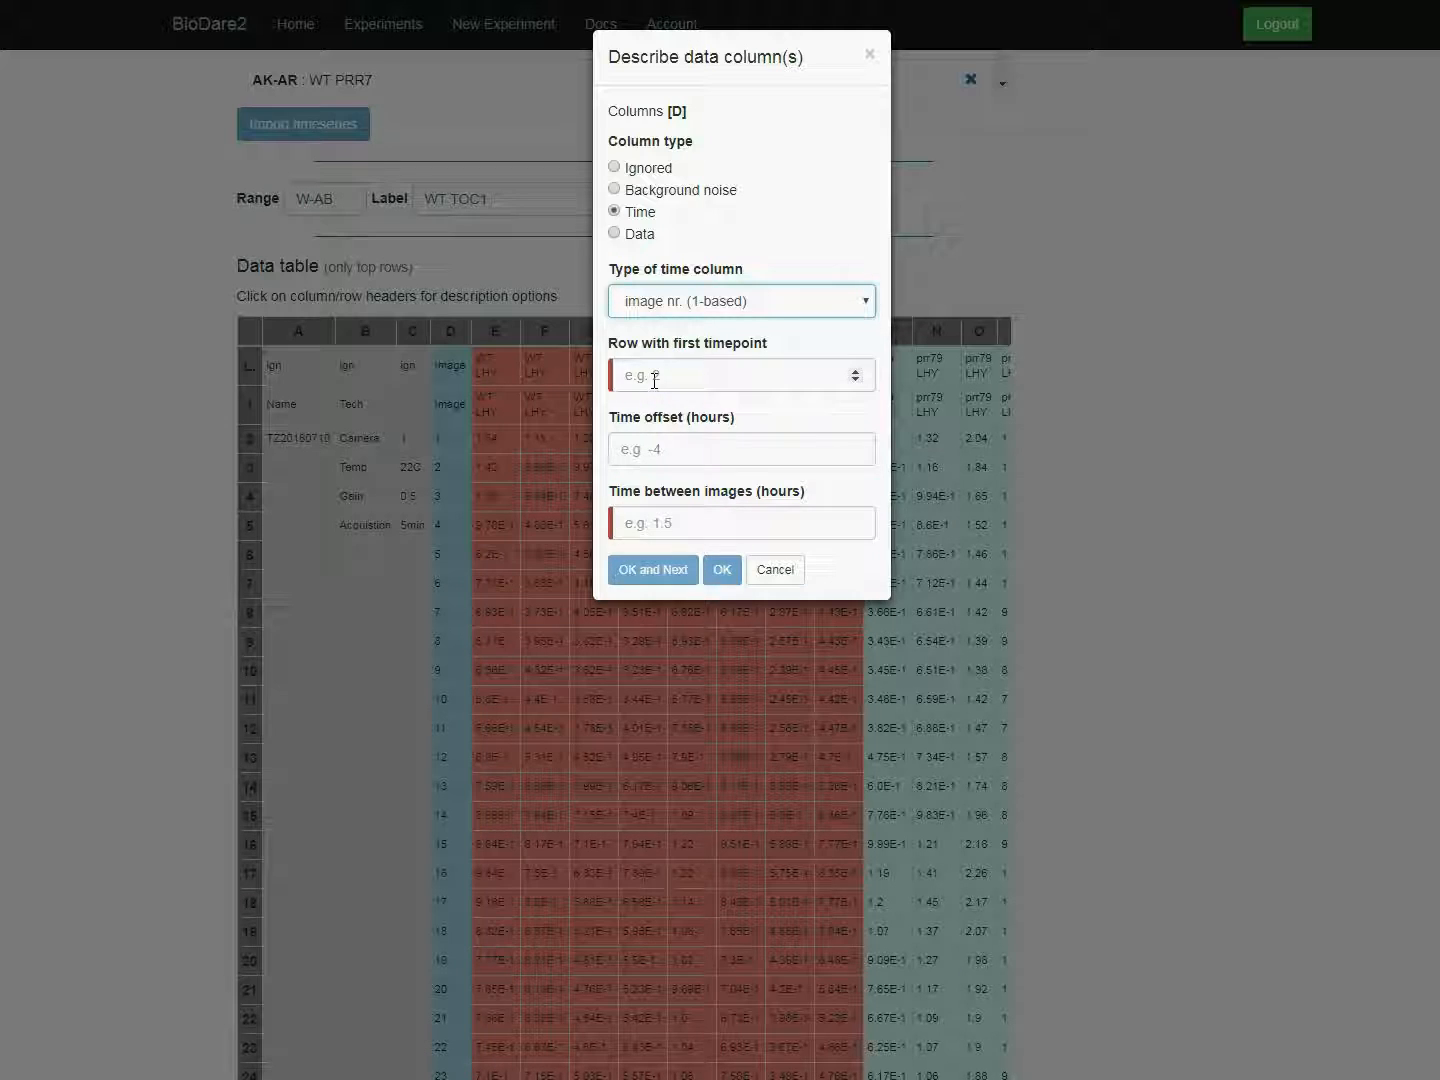
Step: Set column D's time between images to 2 hours, time offset to 0 and first timepoint row to 2, and apply the description
{"action": "left_click", "coordinate": [648, 521]}
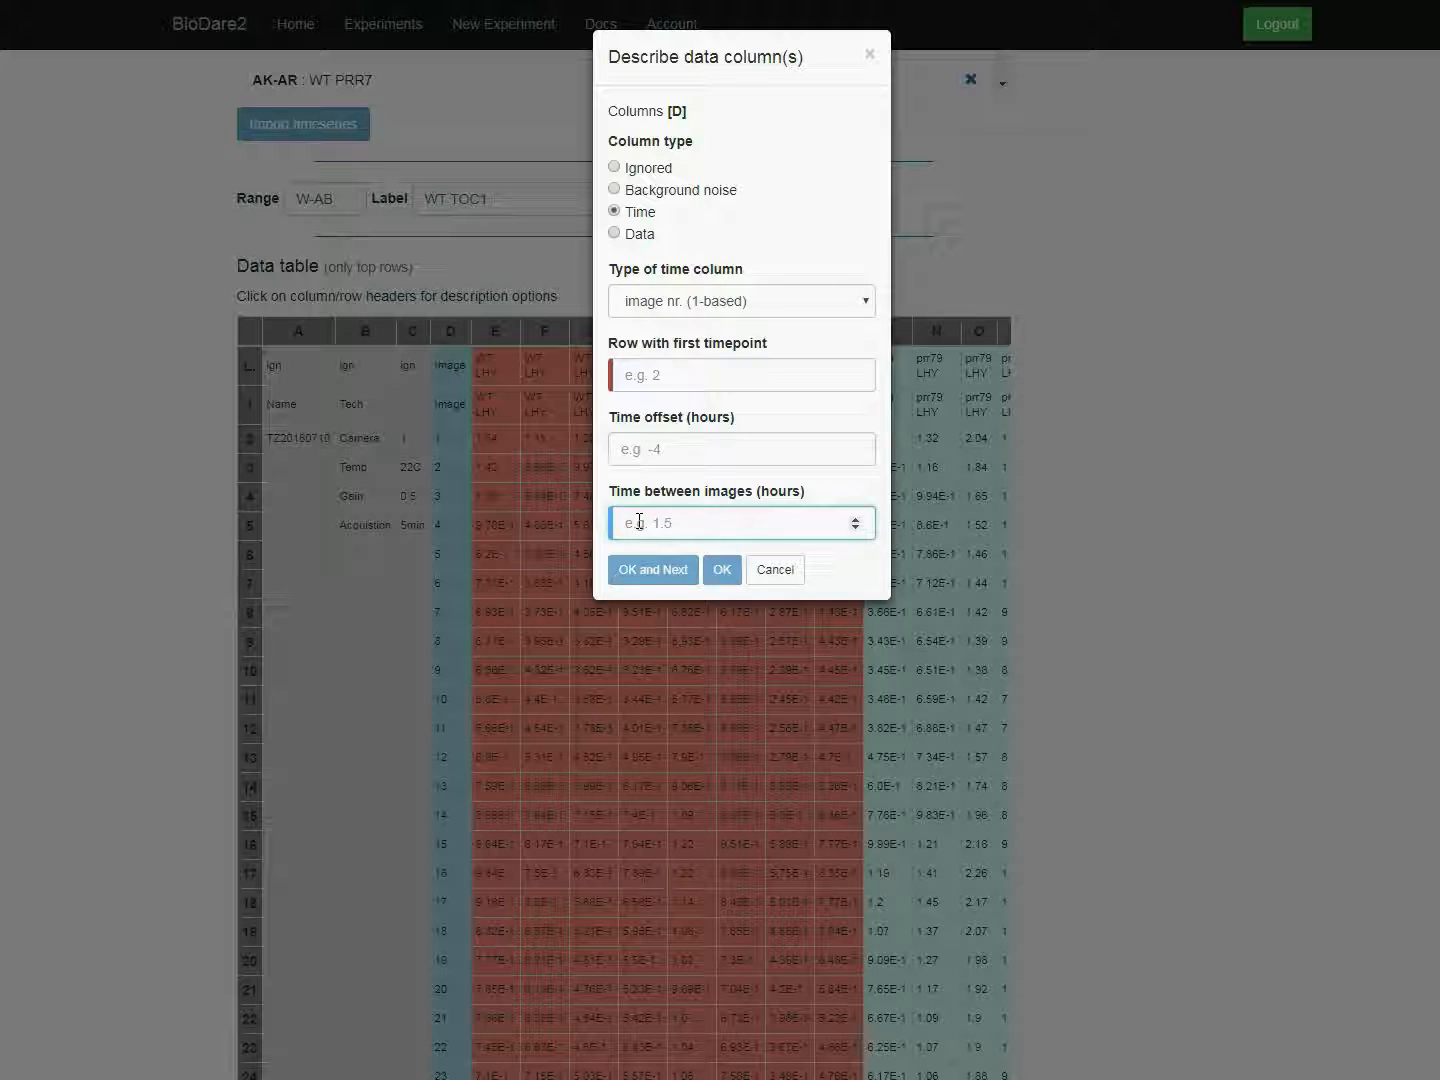
{"action": "type", "text": "2"}
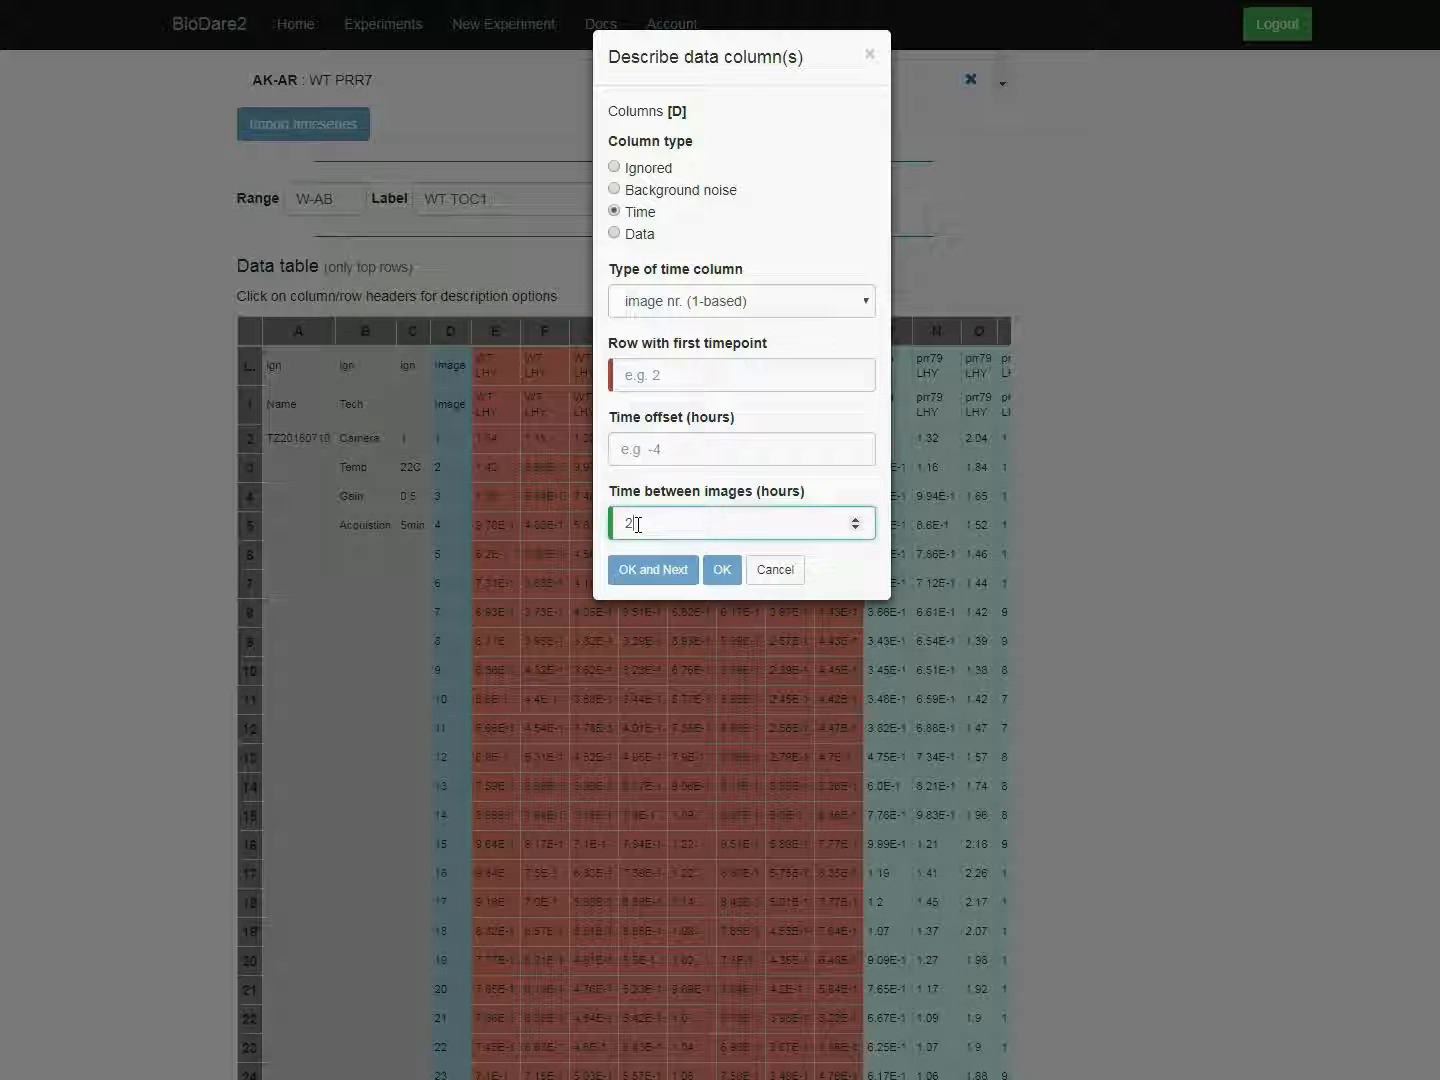
{"action": "left_click", "coordinate": [647, 452]}
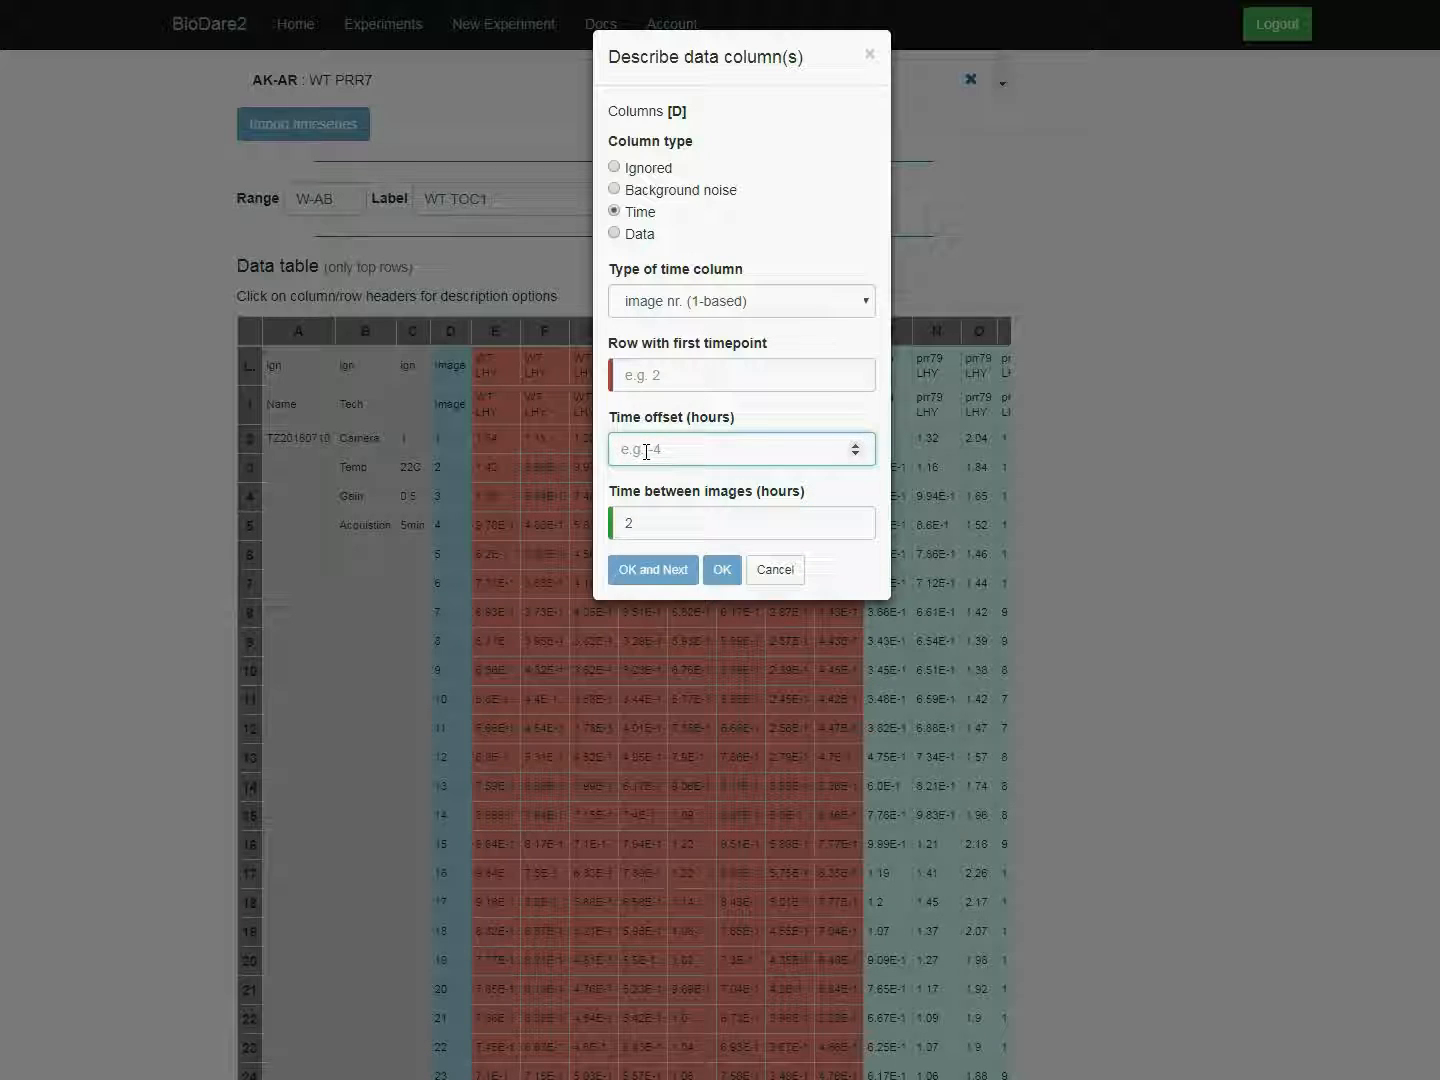
{"action": "type", "text": "0"}
{"action": "left_click", "coordinate": [645, 375]}
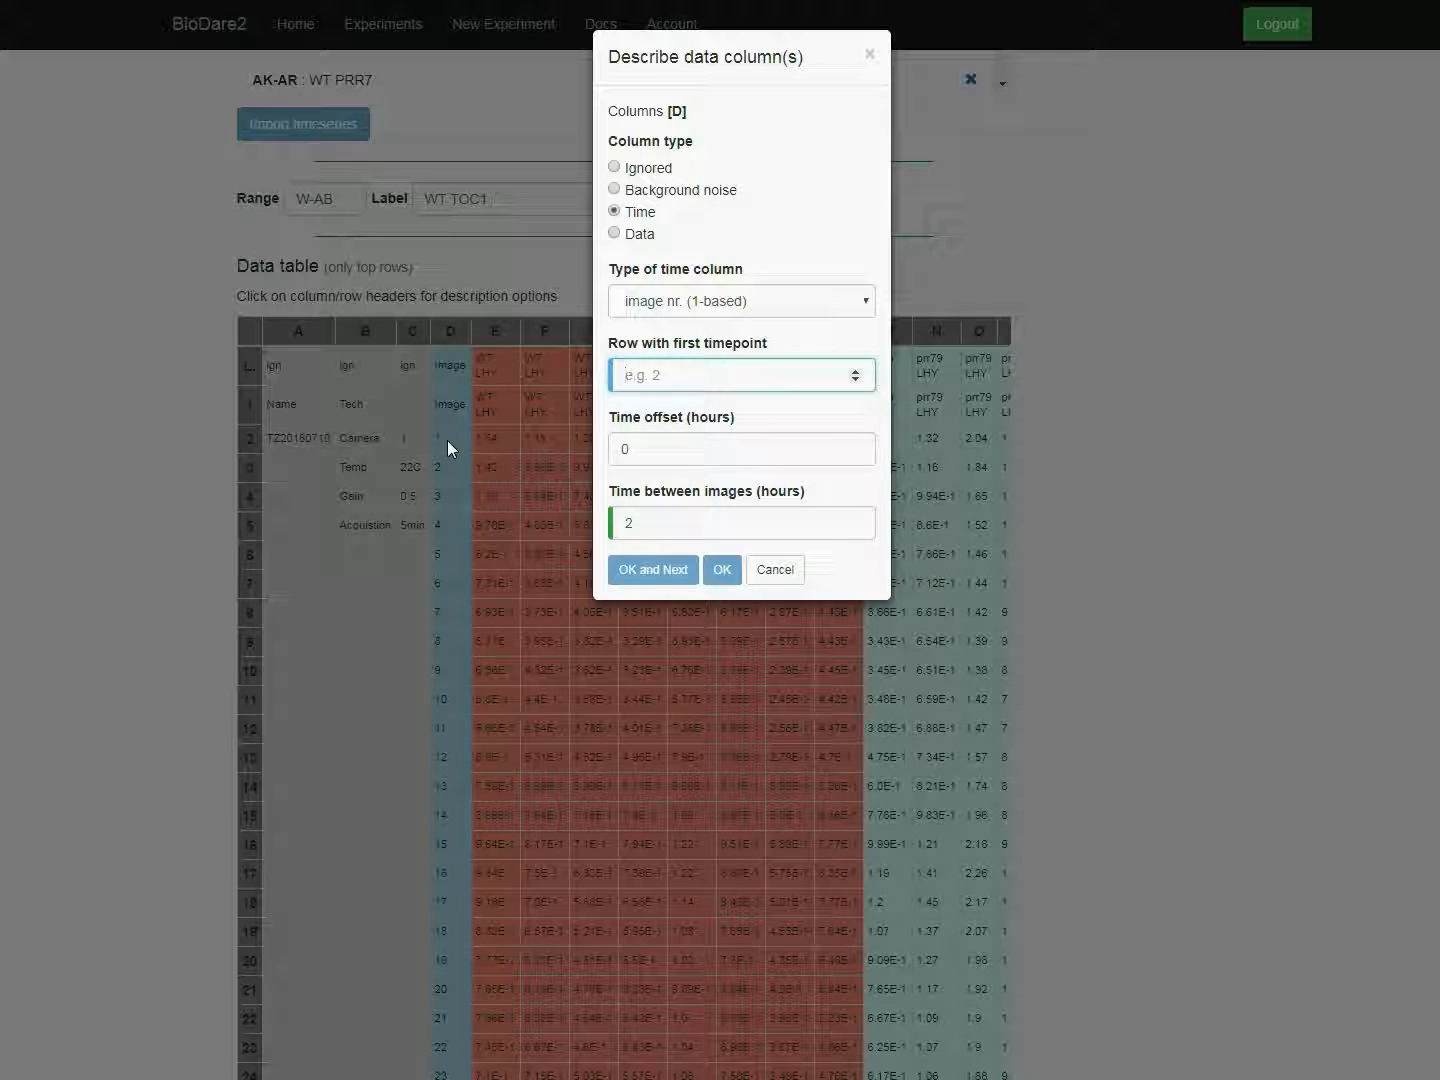
{"action": "type", "text": "2"}
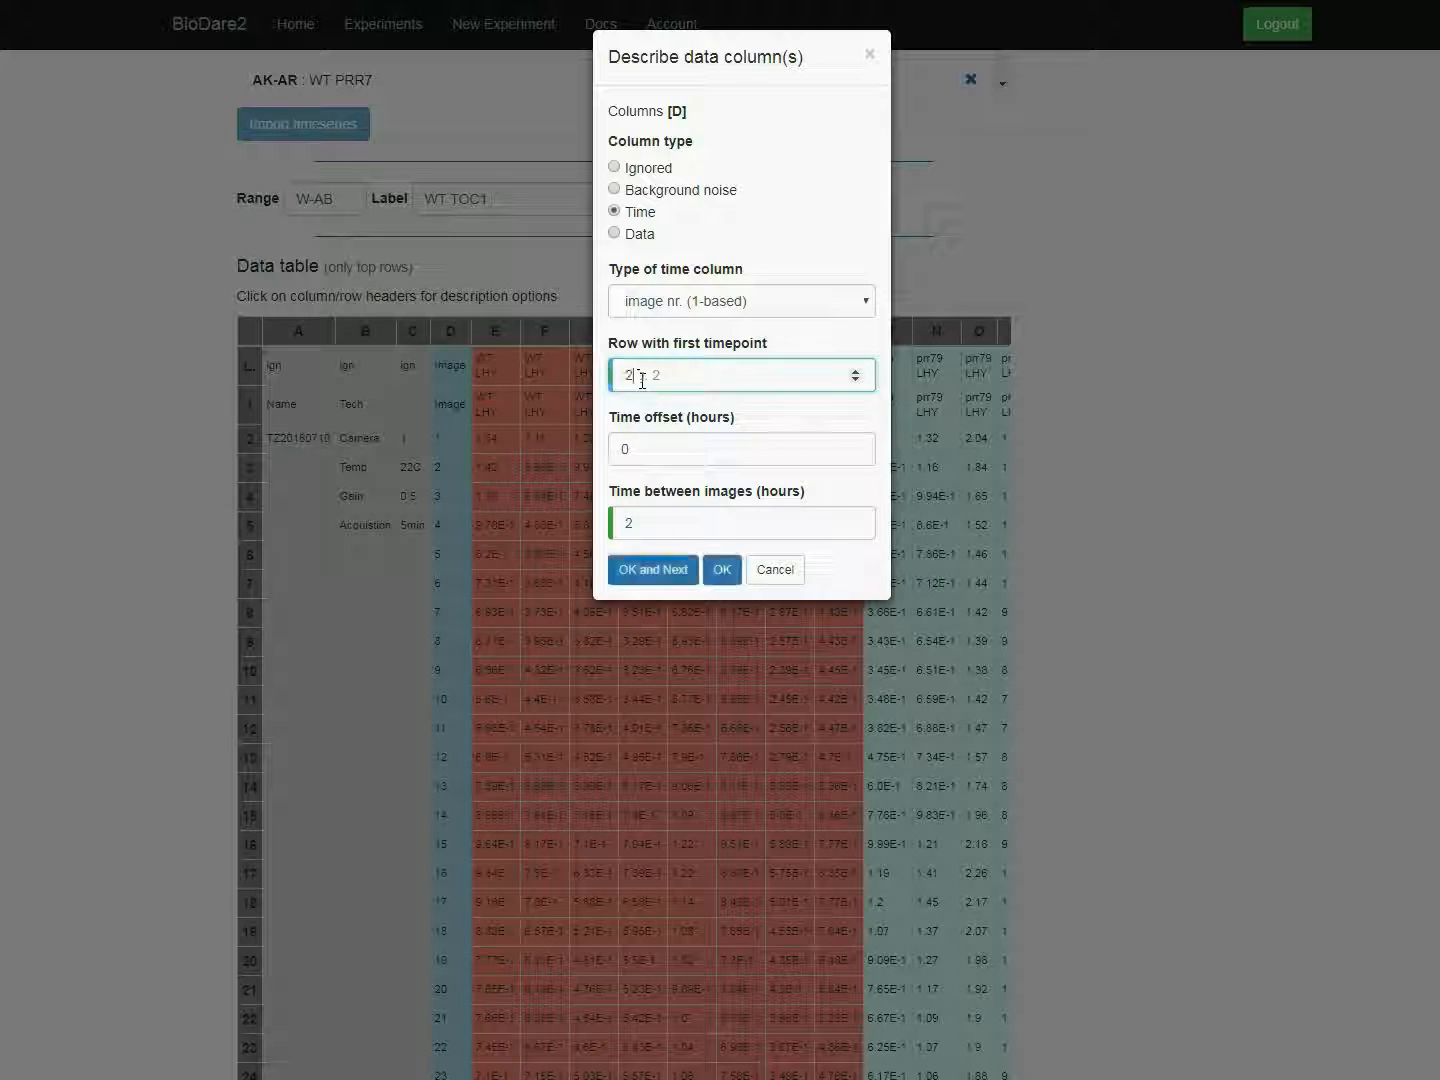
{"action": "left_click", "coordinate": [721, 571]}
Step: Import the timeseries with the current import parameters
{"action": "scroll", "coordinate": [154, 241], "scroll_direction": "up", "scroll_amount": 6}
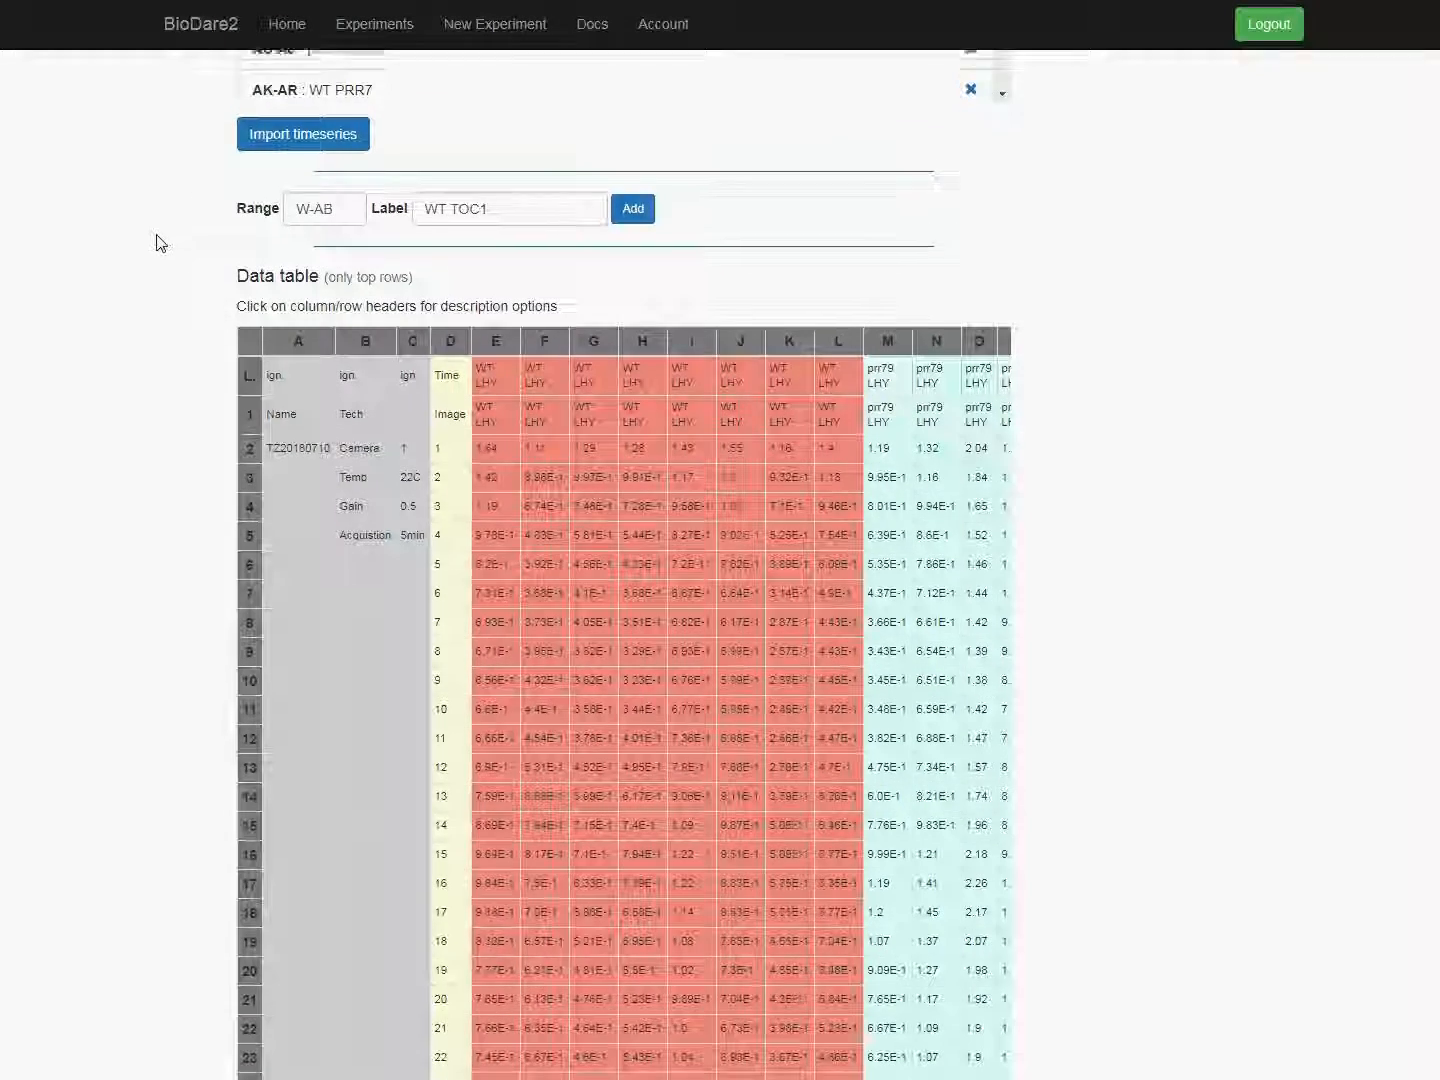
{"action": "left_click", "coordinate": [282, 740]}
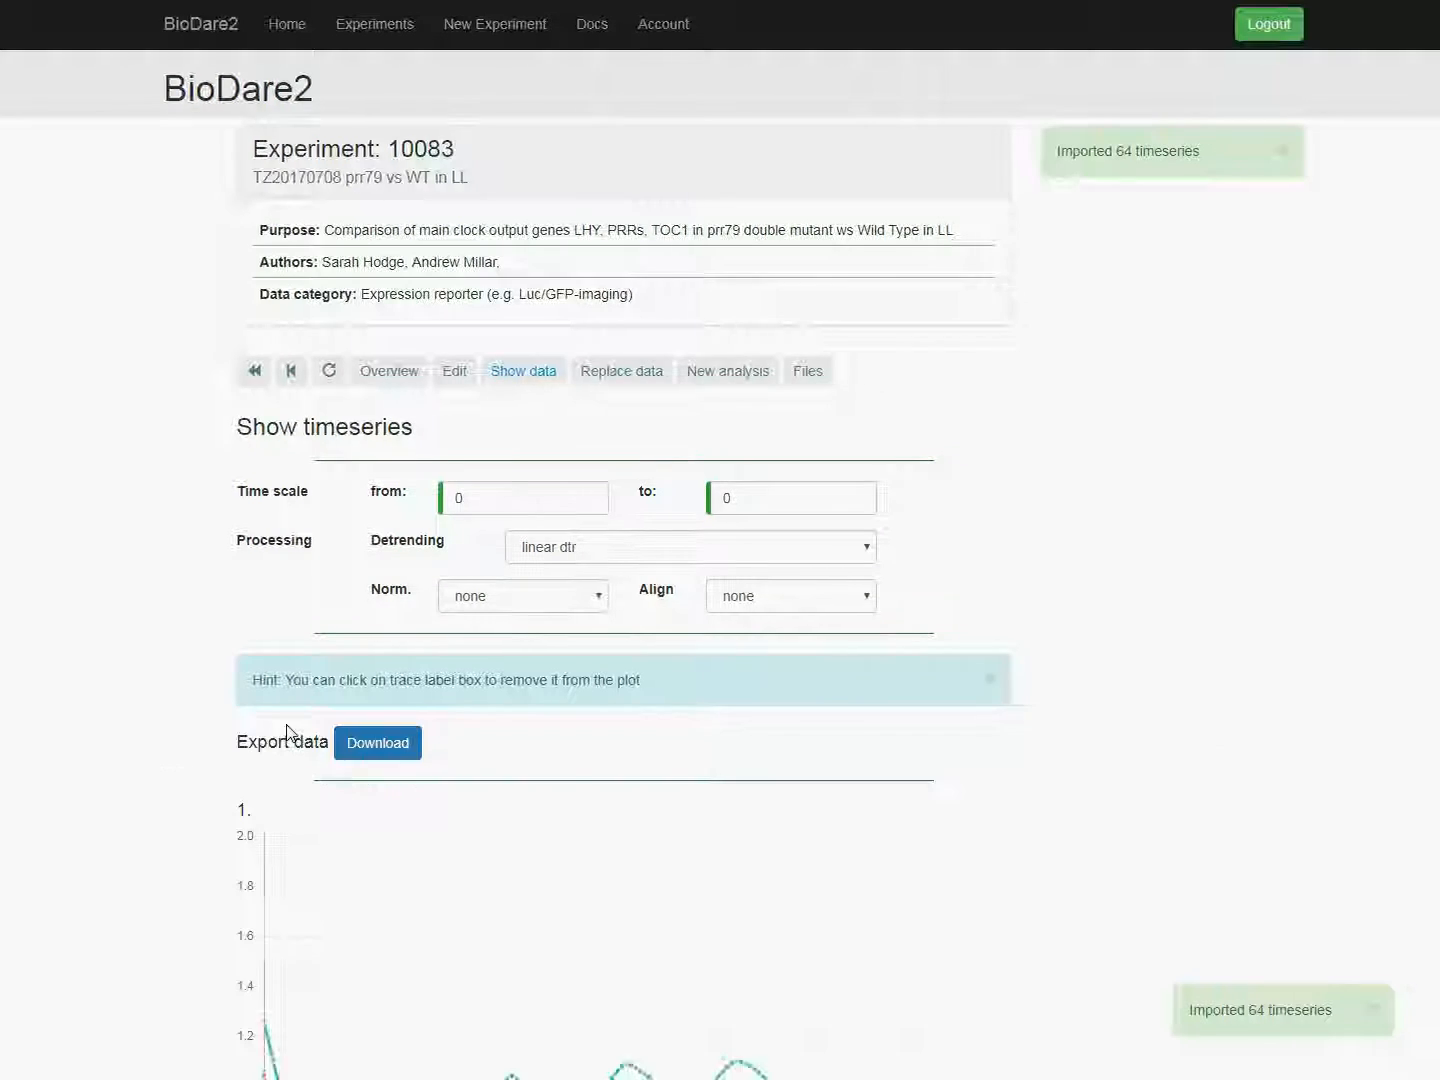
Step: Display the timeseries with amp&baseline dtr detrending, normalisation to max and spread alignment
{"action": "scroll", "coordinate": [289, 699], "scroll_direction": "down", "scroll_amount": 3}
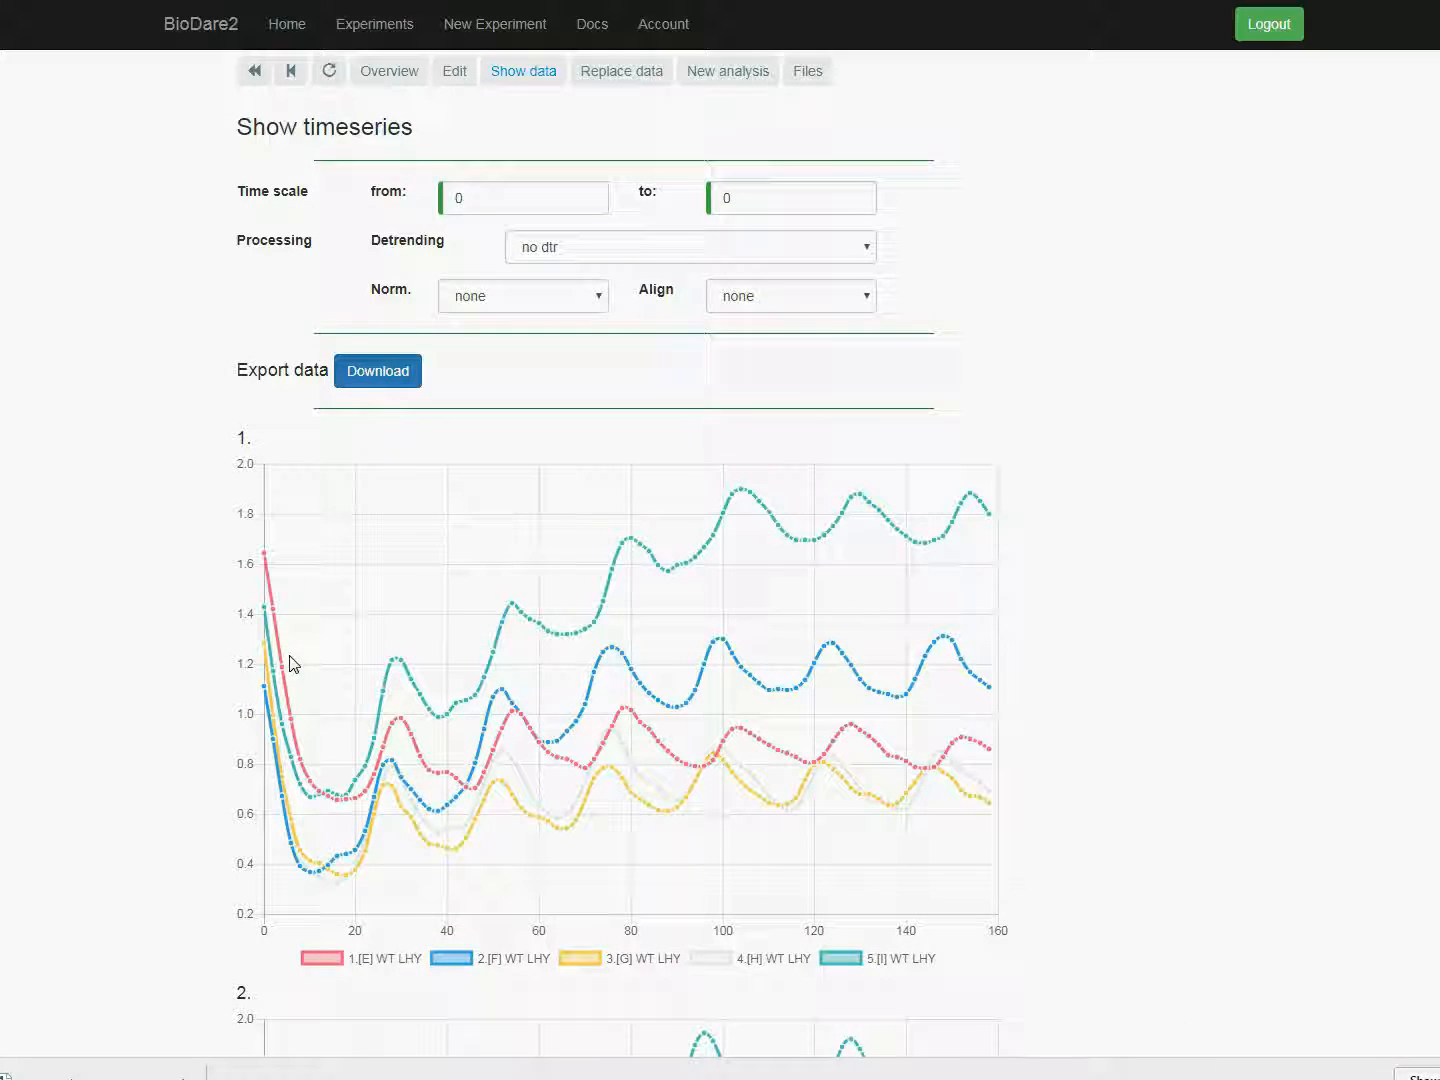
{"action": "left_click", "coordinate": [572, 247]}
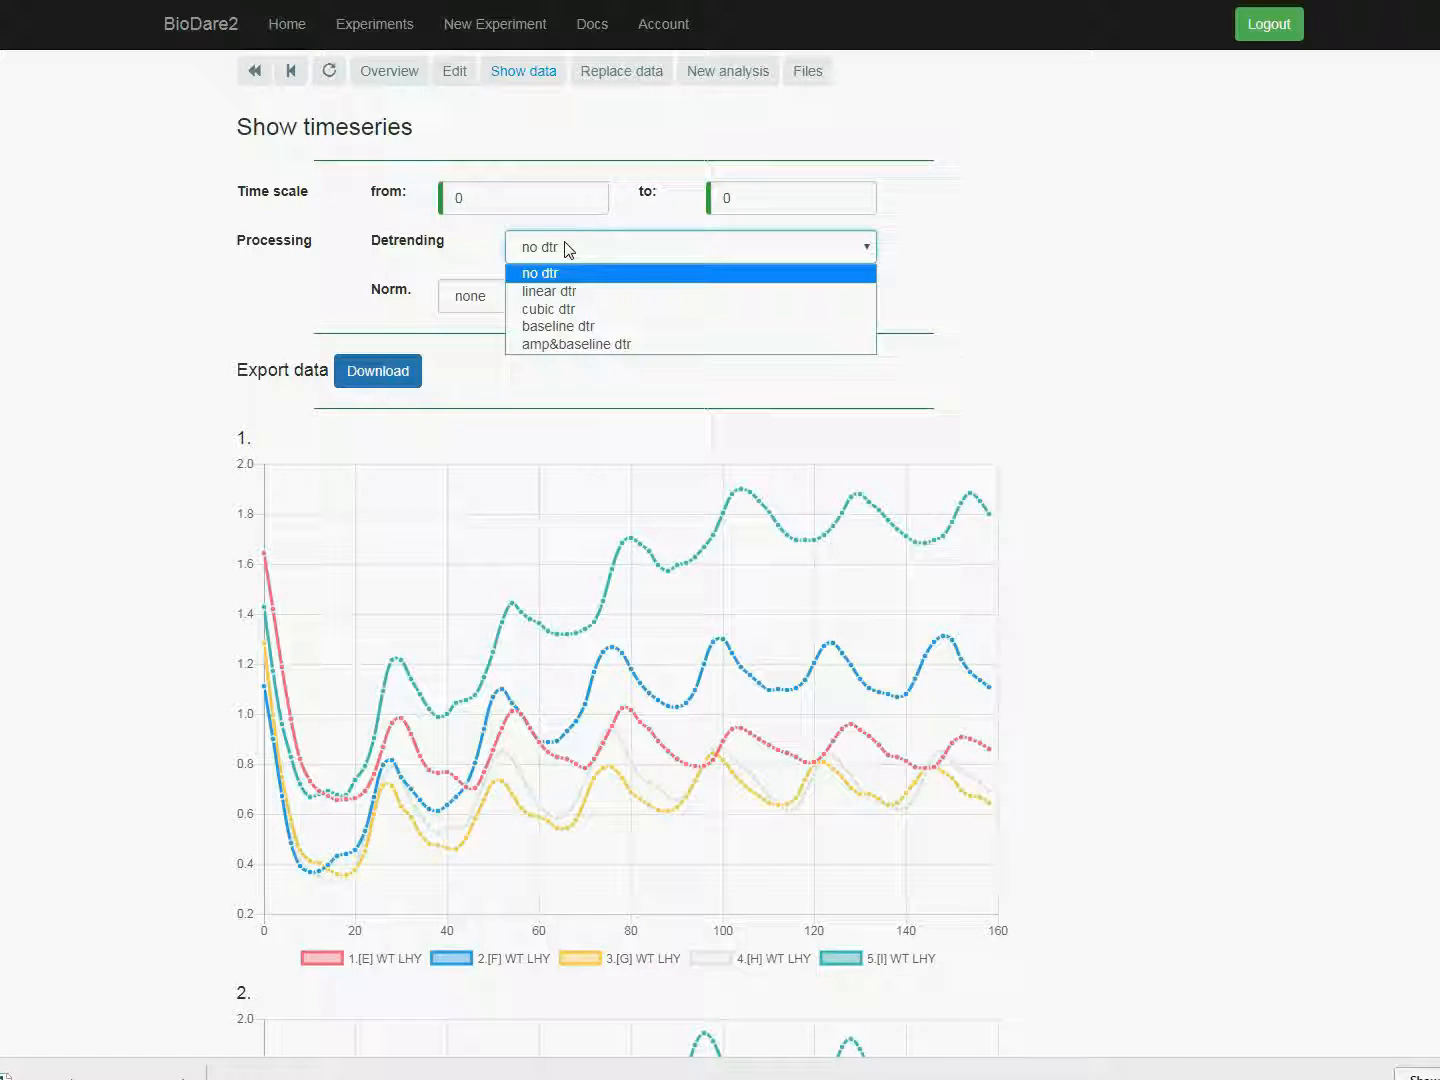
{"action": "left_click", "coordinate": [550, 346]}
{"action": "left_click", "coordinate": [491, 301]}
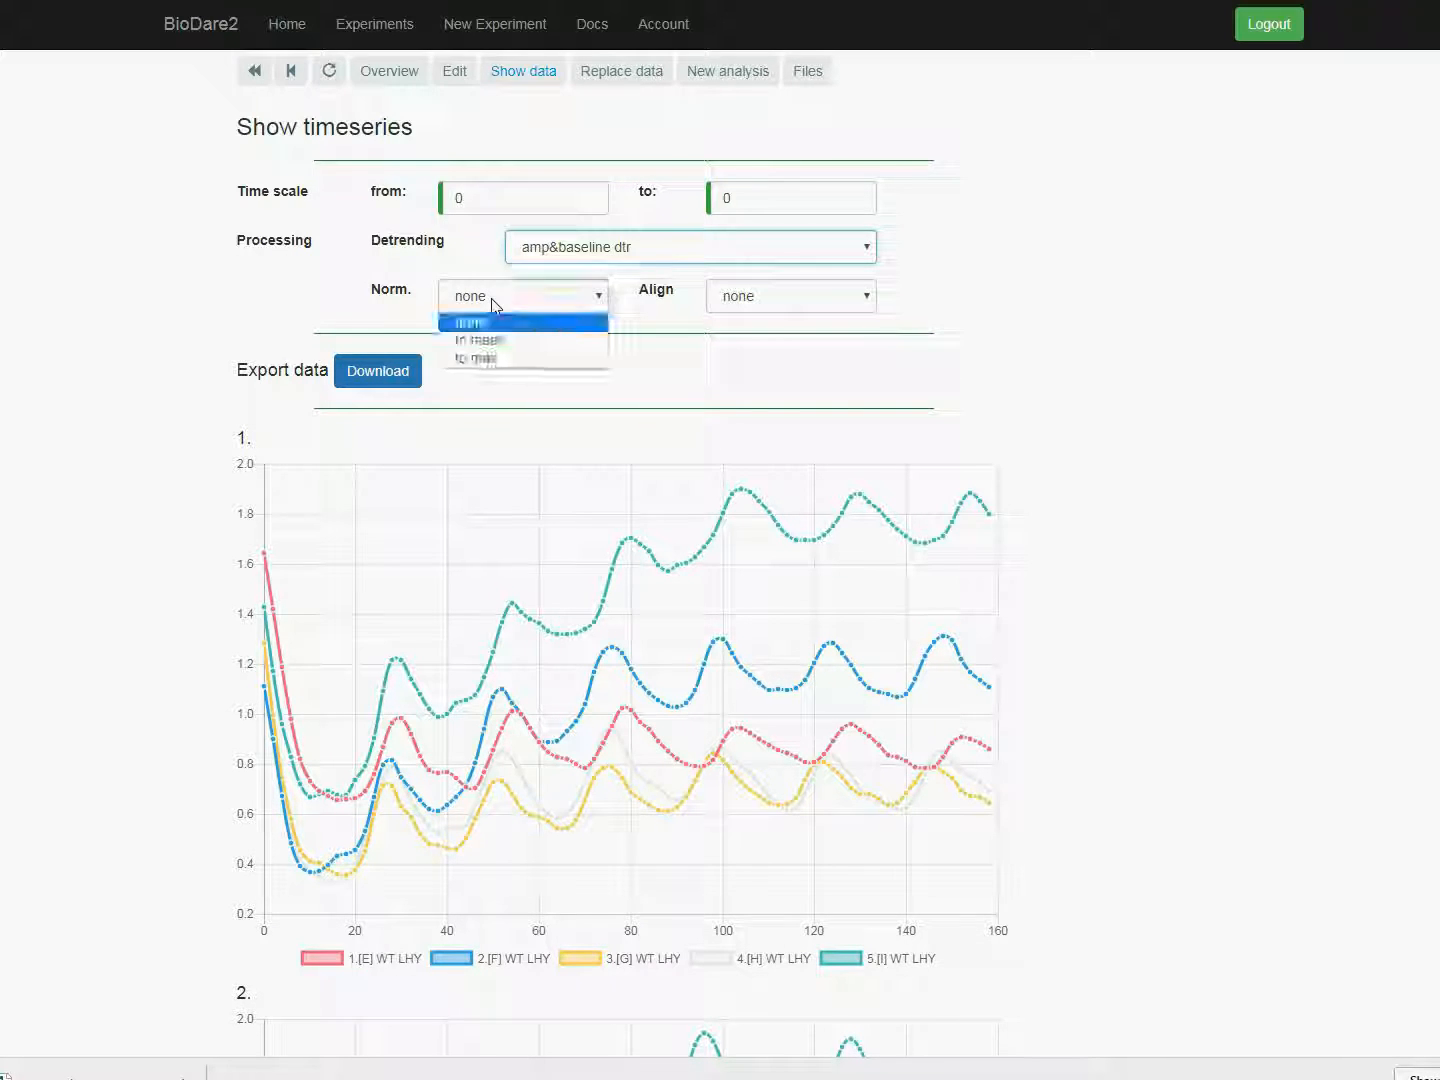
{"action": "left_click", "coordinate": [492, 361]}
{"action": "left_click", "coordinate": [751, 301]}
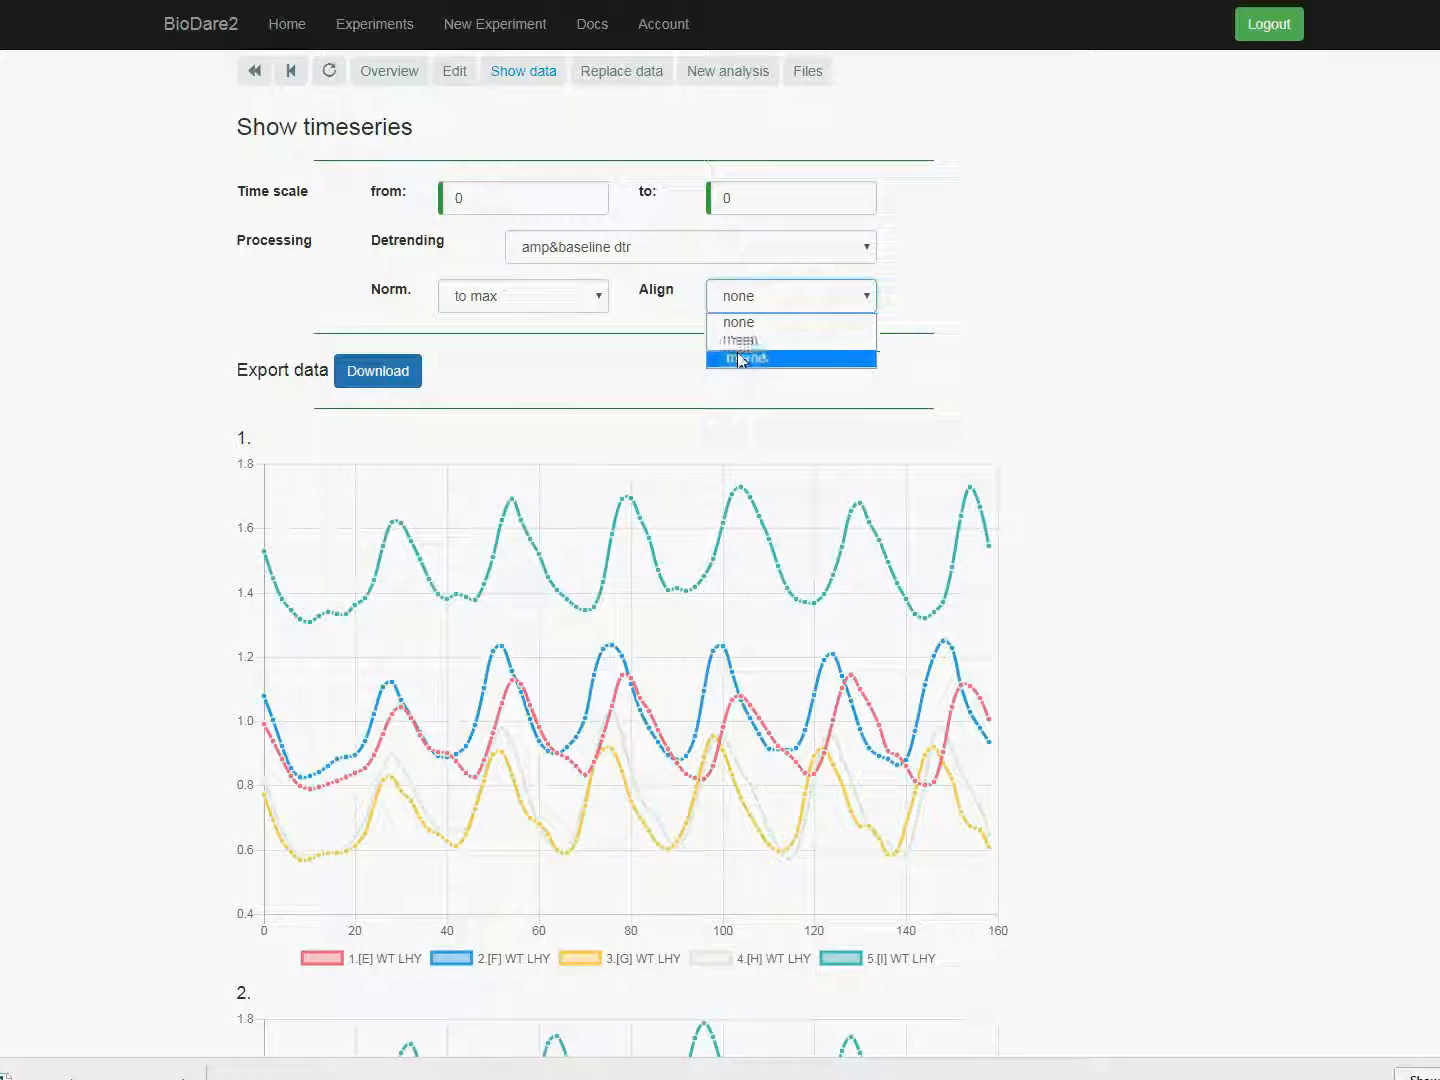
{"action": "left_click", "coordinate": [743, 358]}
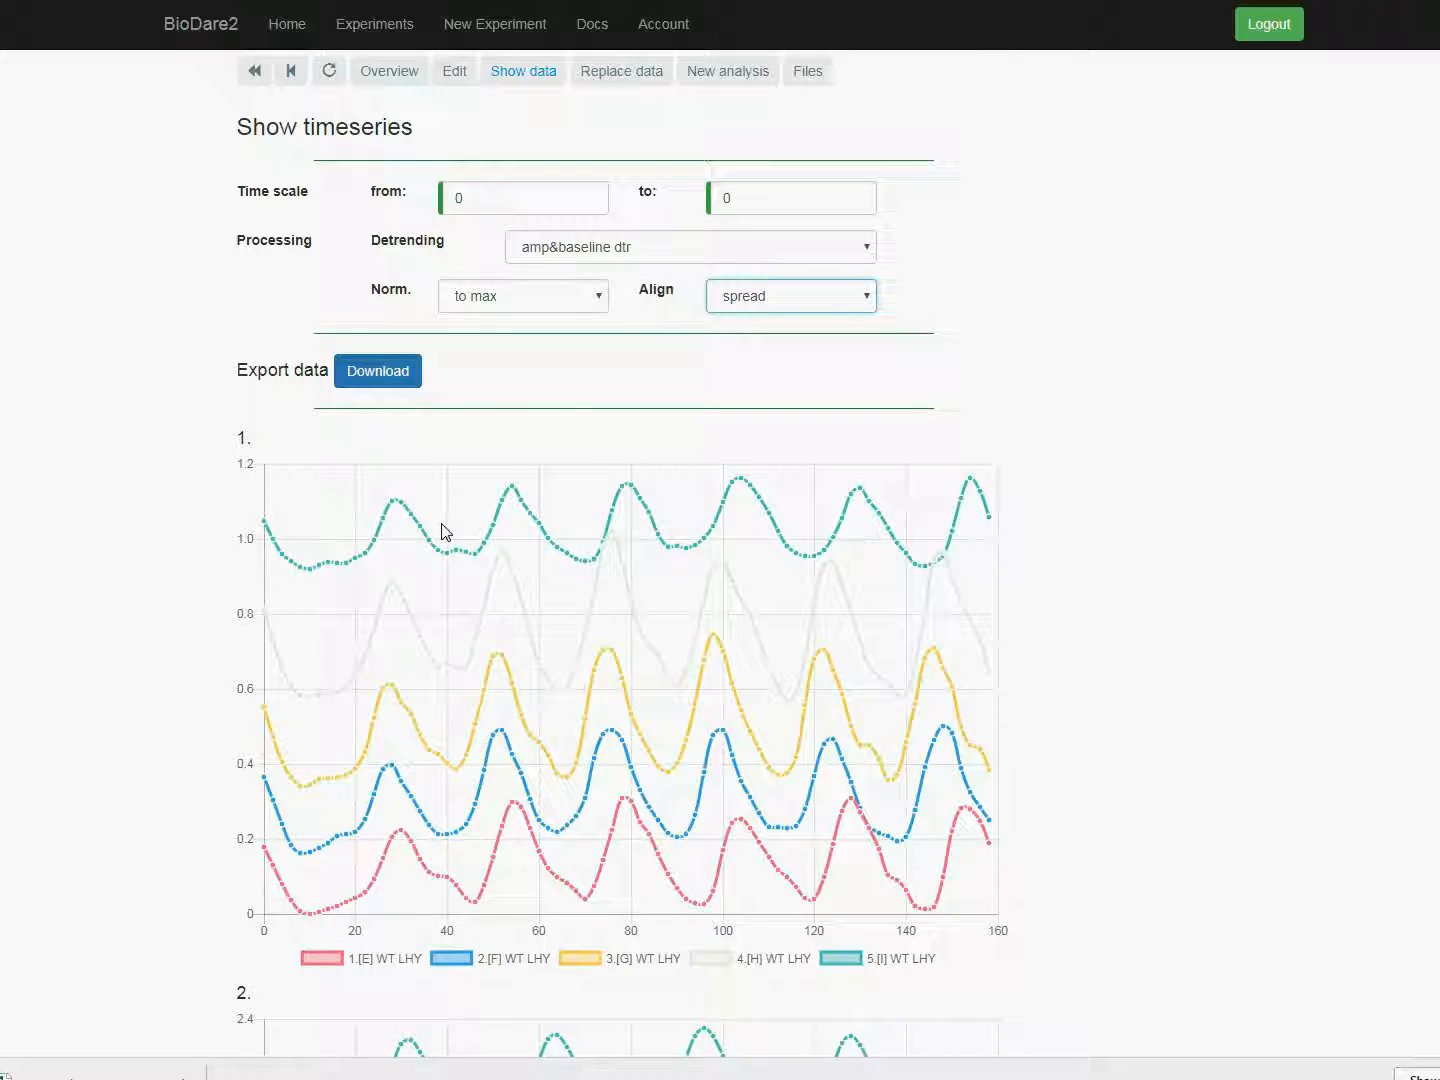
Step: Request an export of the processed timeseries as a CSV file and cancel saving it
{"action": "left_click", "coordinate": [384, 373]}
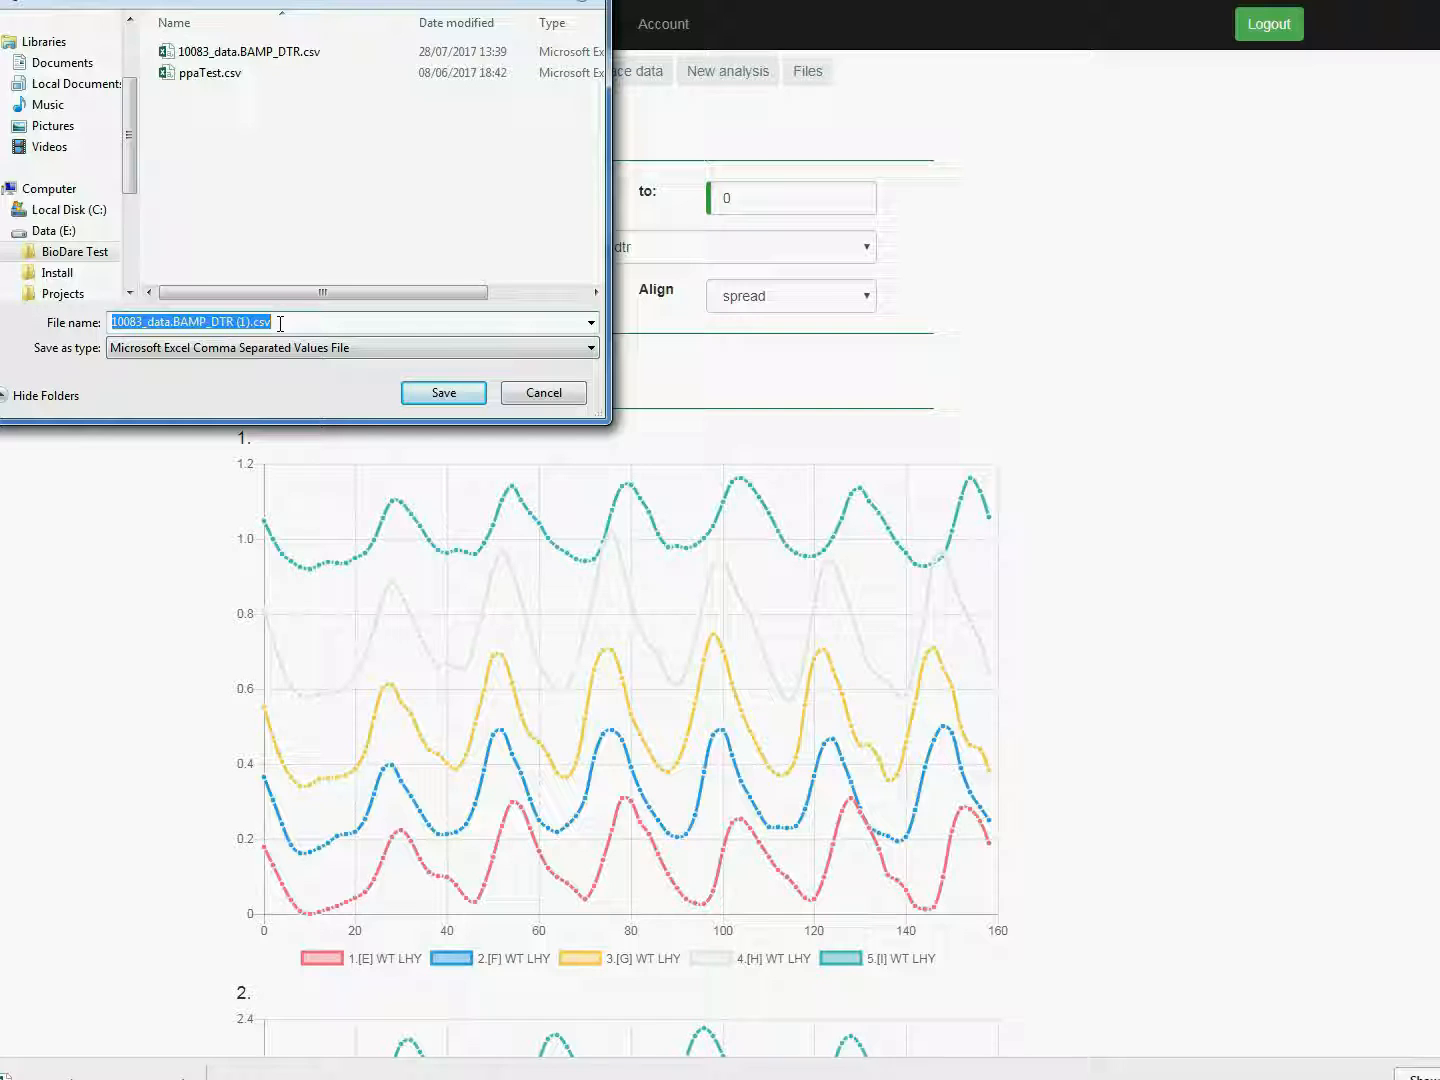
{"action": "left_click", "coordinate": [520, 390]}
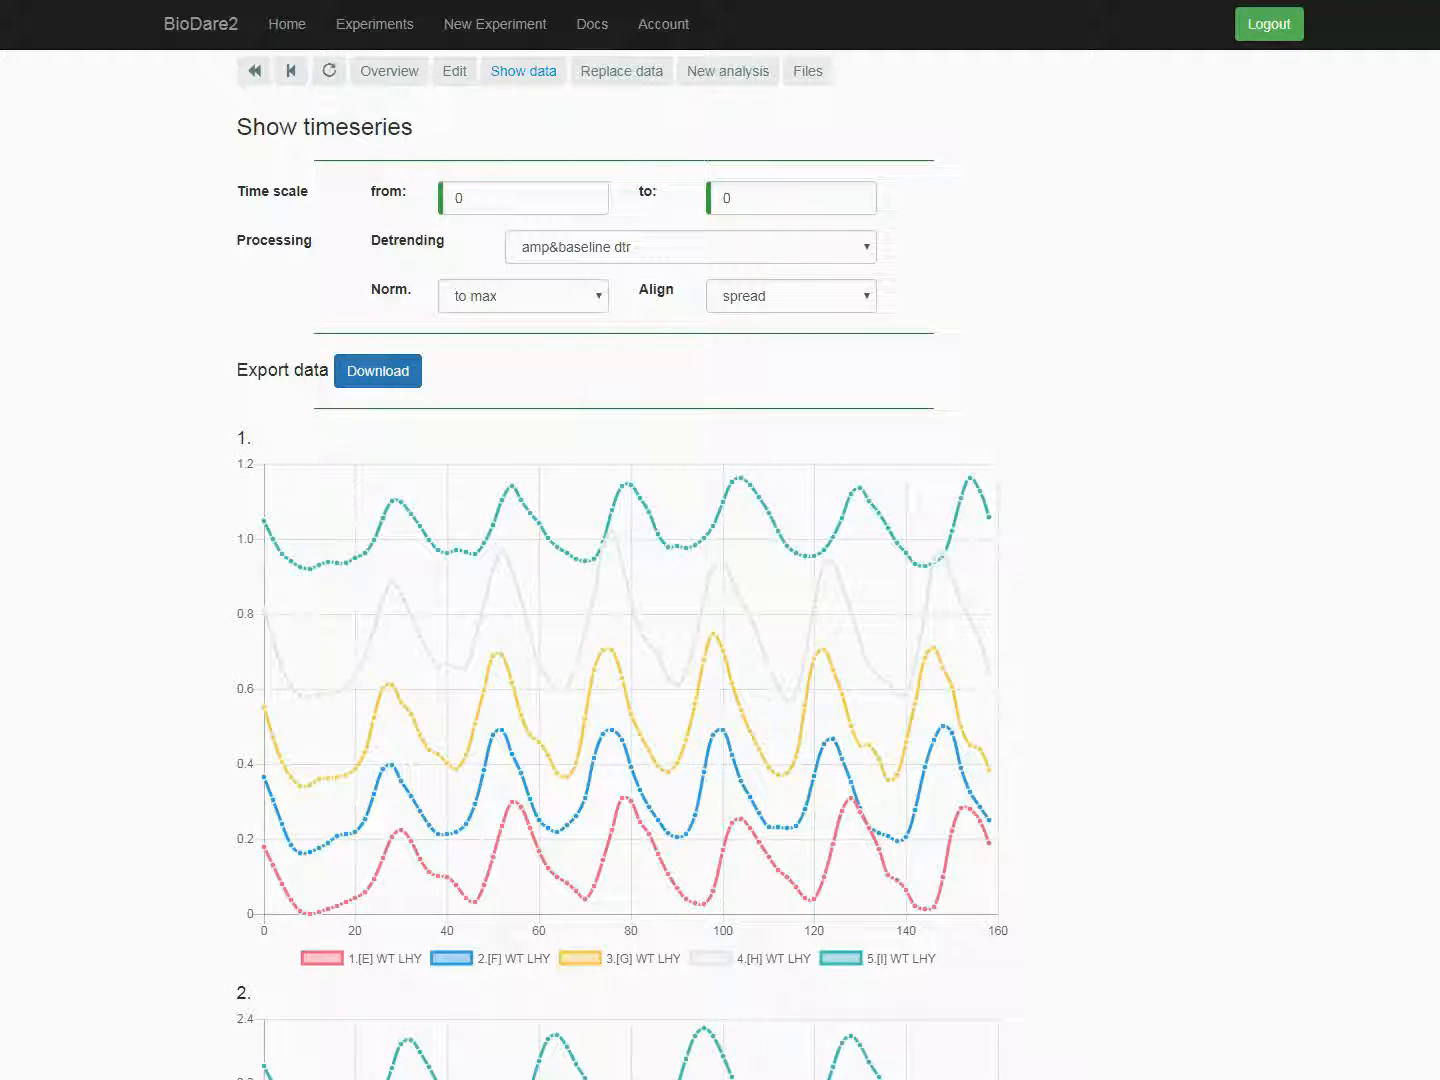
Step: Switch to the Excel workbook wt_prr_simpl_imgnr_2hours.xlsx and examine the empty cells, data columns B and C, and image numbers in column A
{"action": "key", "text": "alt+Tab"}
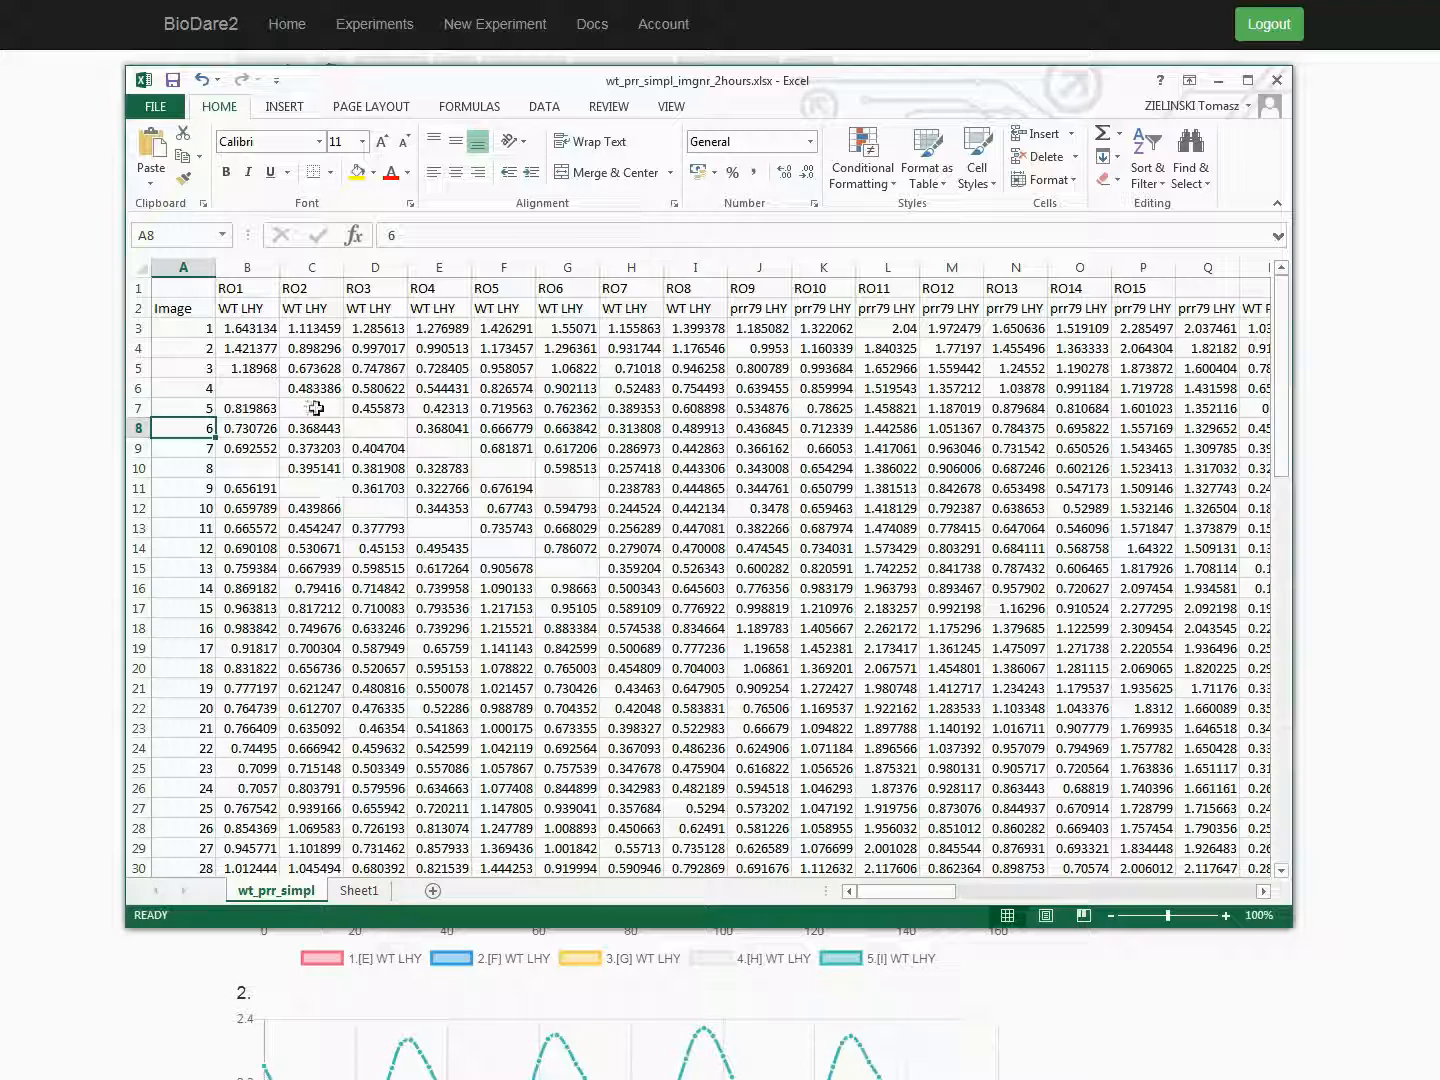
{"action": "left_click", "coordinate": [263, 389]}
{"action": "left_click", "coordinate": [311, 406]}
{"action": "left_click", "coordinate": [377, 428]}
{"action": "left_click", "coordinate": [430, 447]}
{"action": "left_click", "coordinate": [491, 466]}
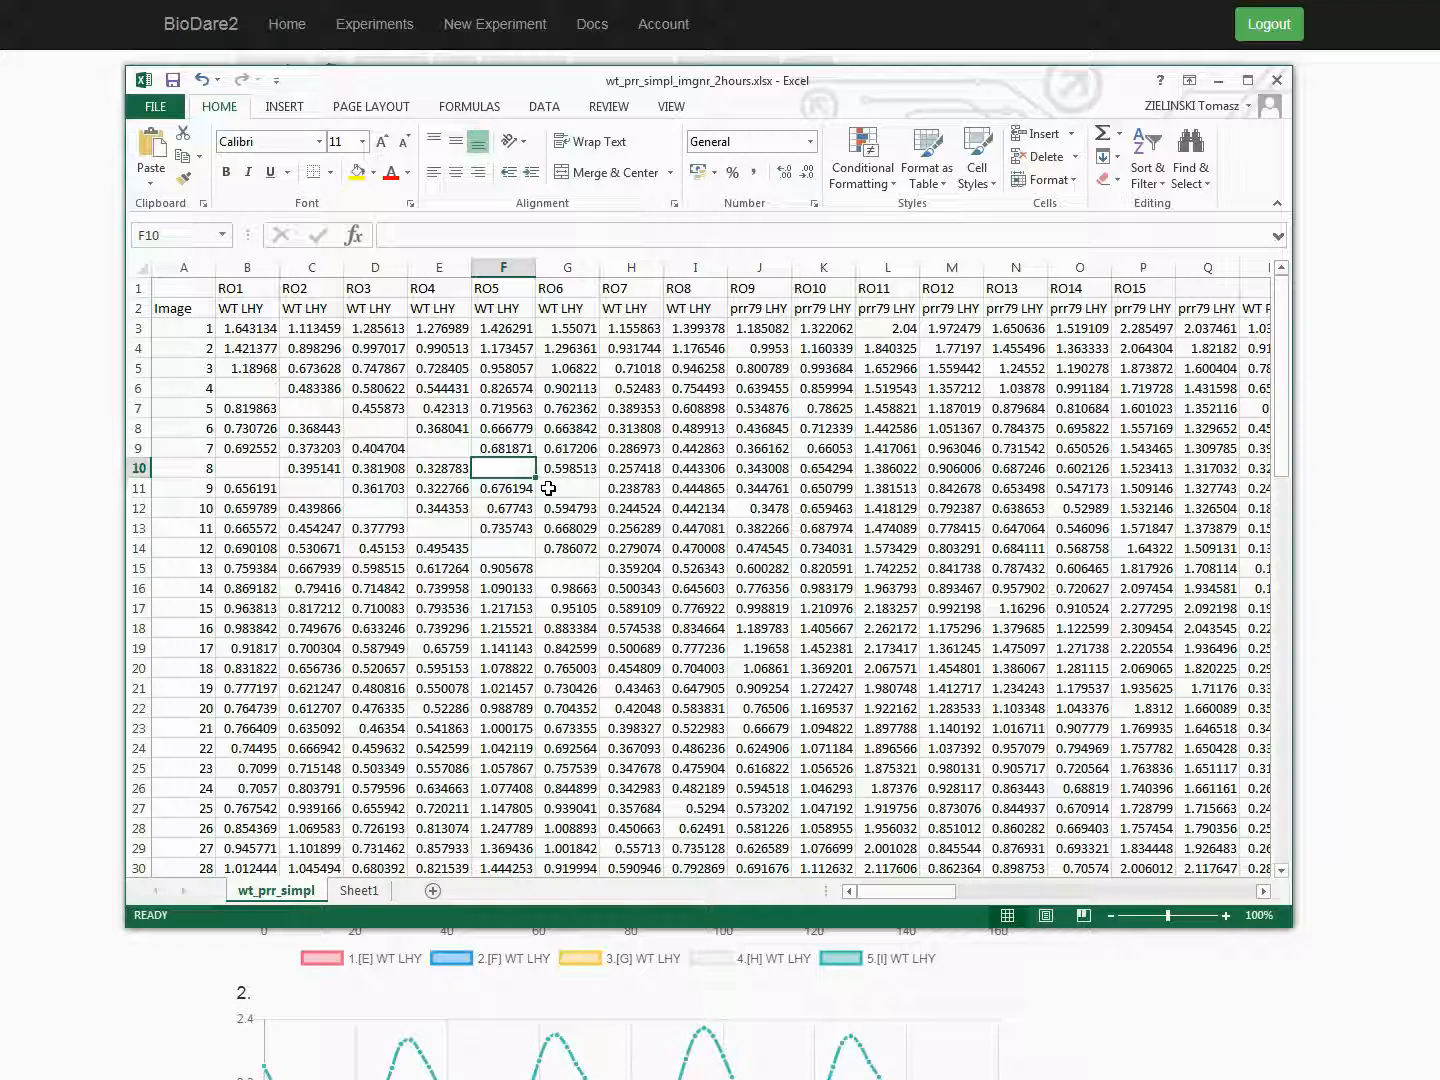
{"action": "left_click", "coordinate": [250, 267]}
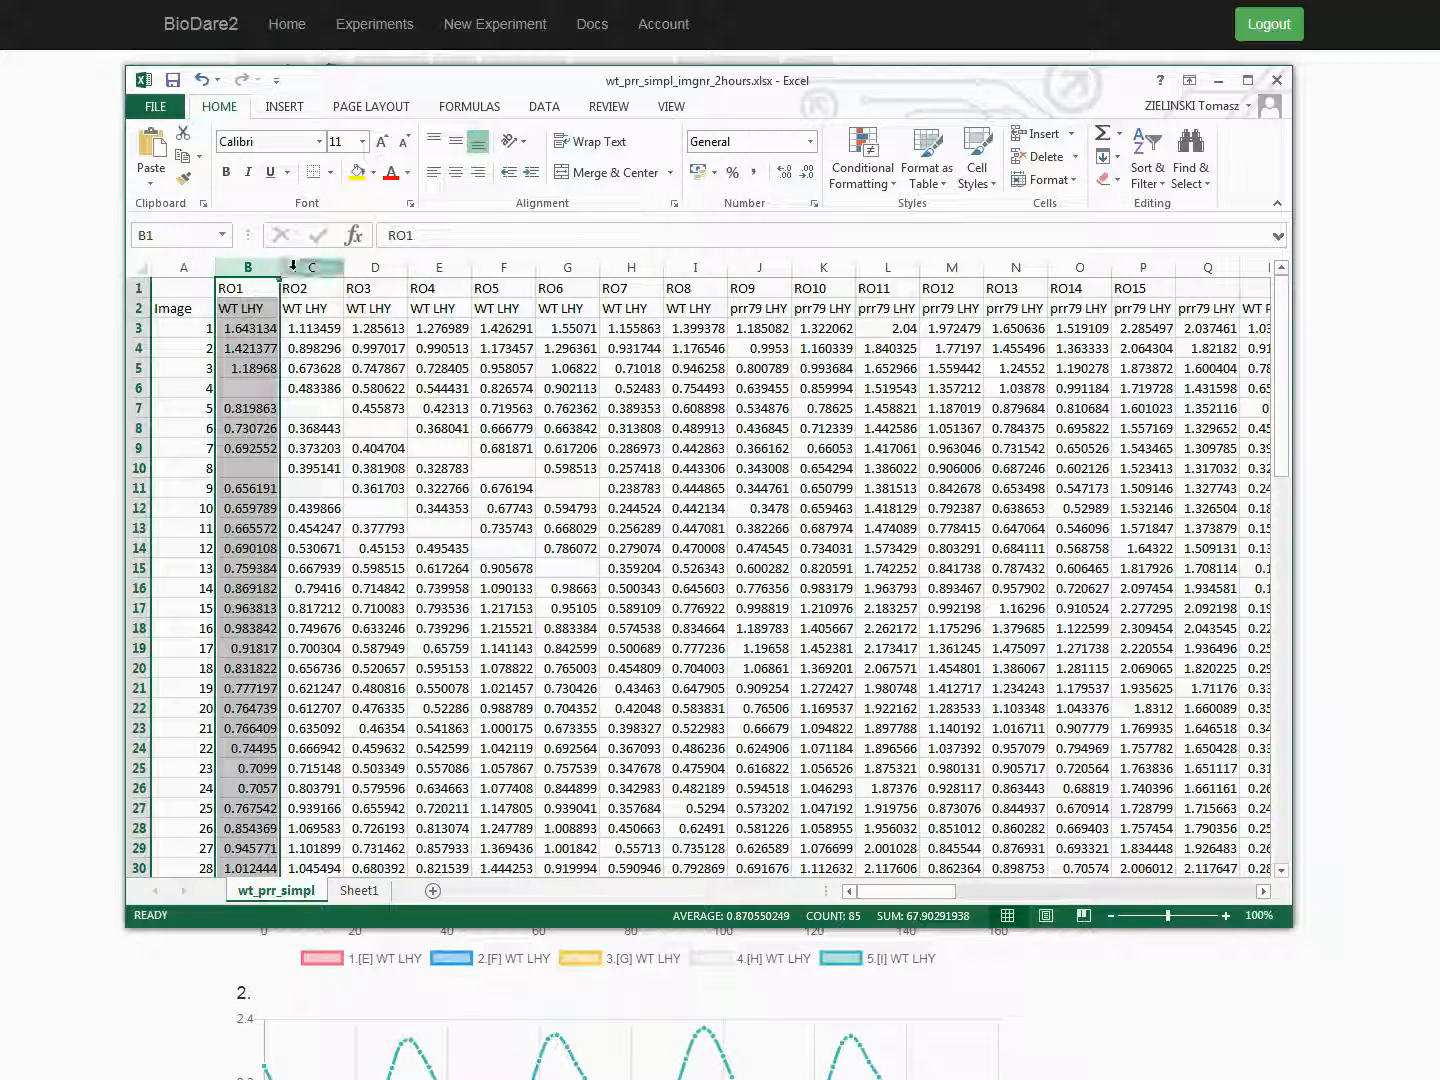
{"action": "left_click", "coordinate": [303, 267]}
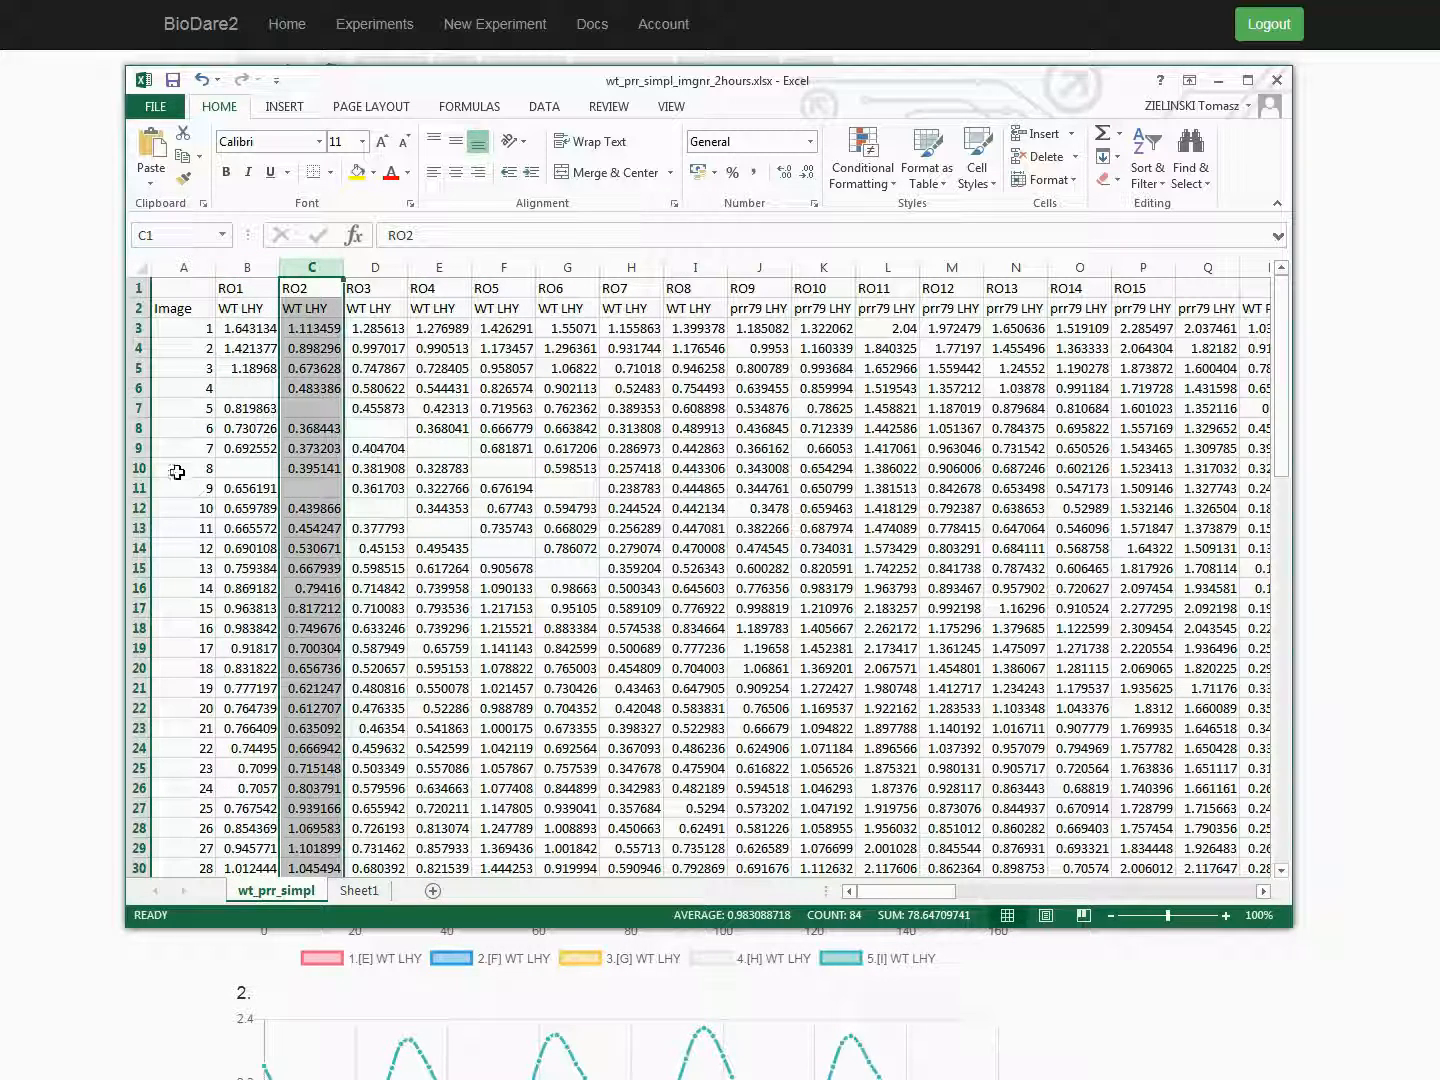
{"action": "left_click_drag", "start_coordinate": [173, 426], "coordinate": [176, 450]}
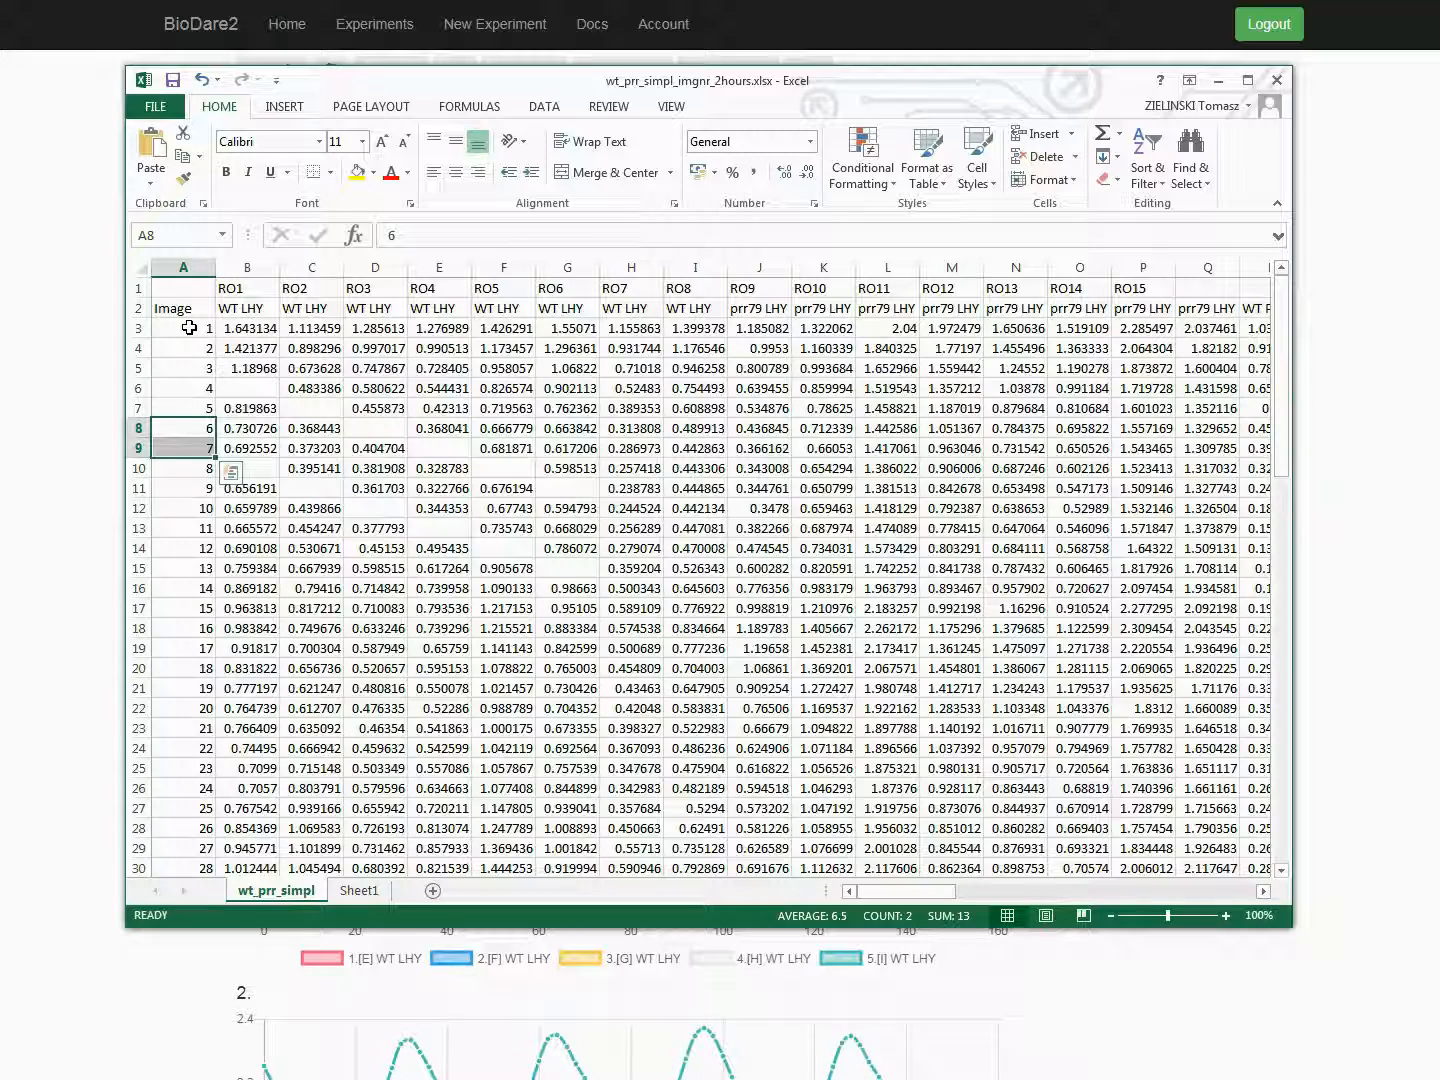
Step: Examine the label row 2, data row 3 and the notes below the data in the workbook, and return to BioDare2
{"action": "left_click", "coordinate": [137, 310]}
{"action": "left_click", "coordinate": [137, 328]}
{"action": "left_click", "coordinate": [137, 308]}
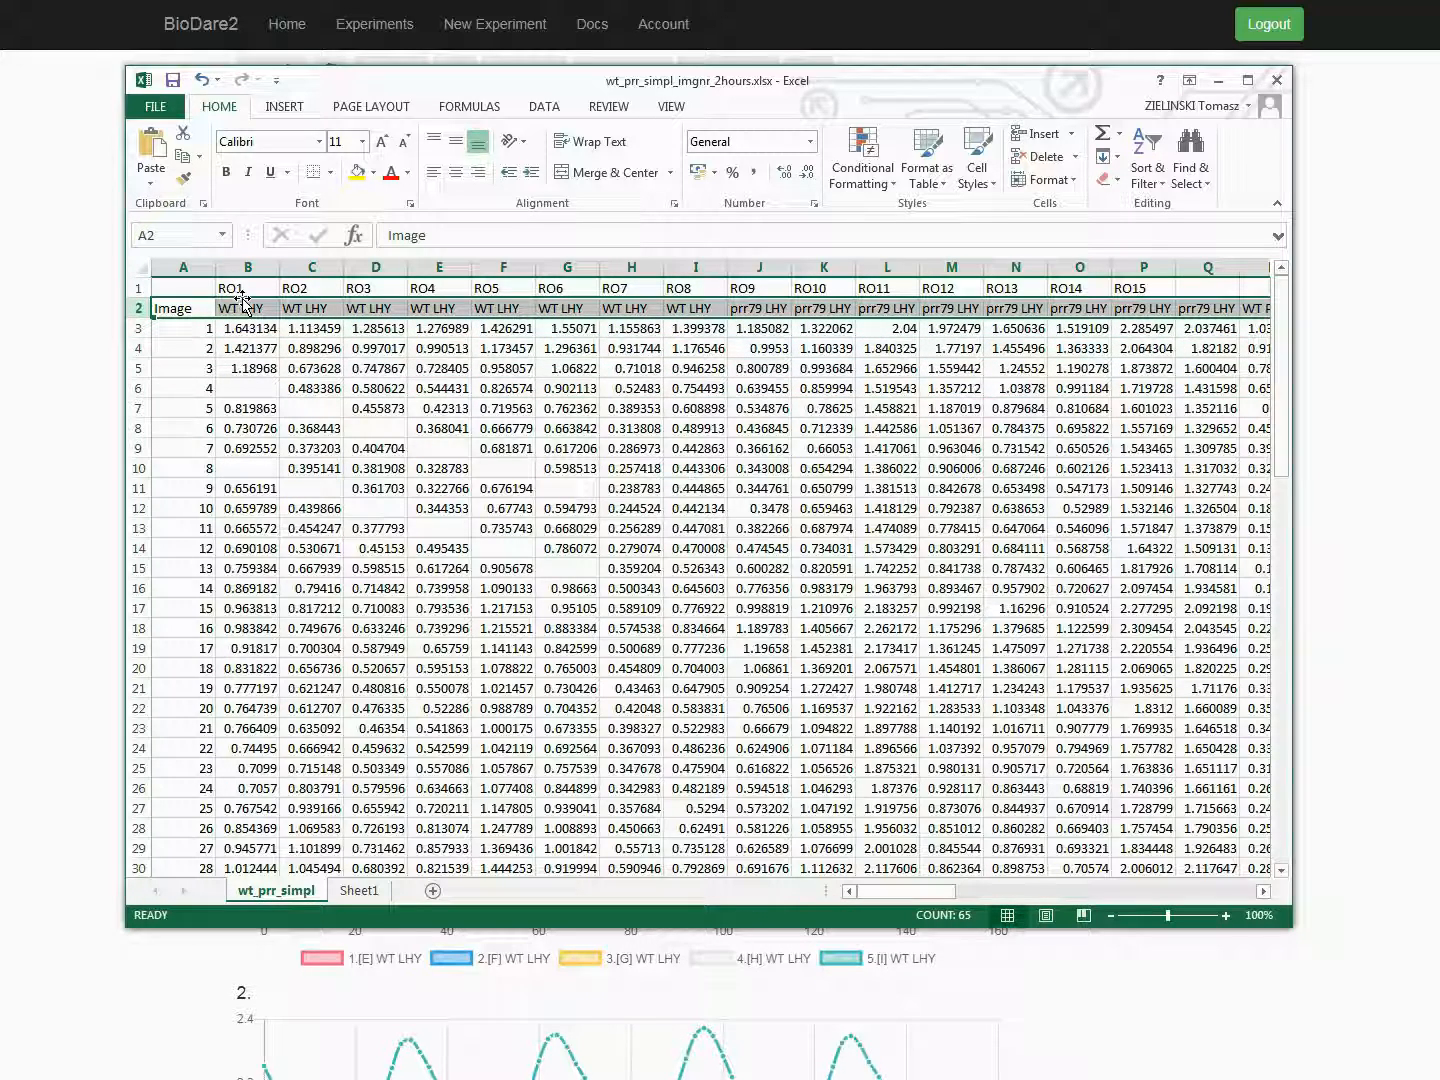
{"action": "scroll", "coordinate": [178, 417], "scroll_direction": "down", "scroll_amount": 7}
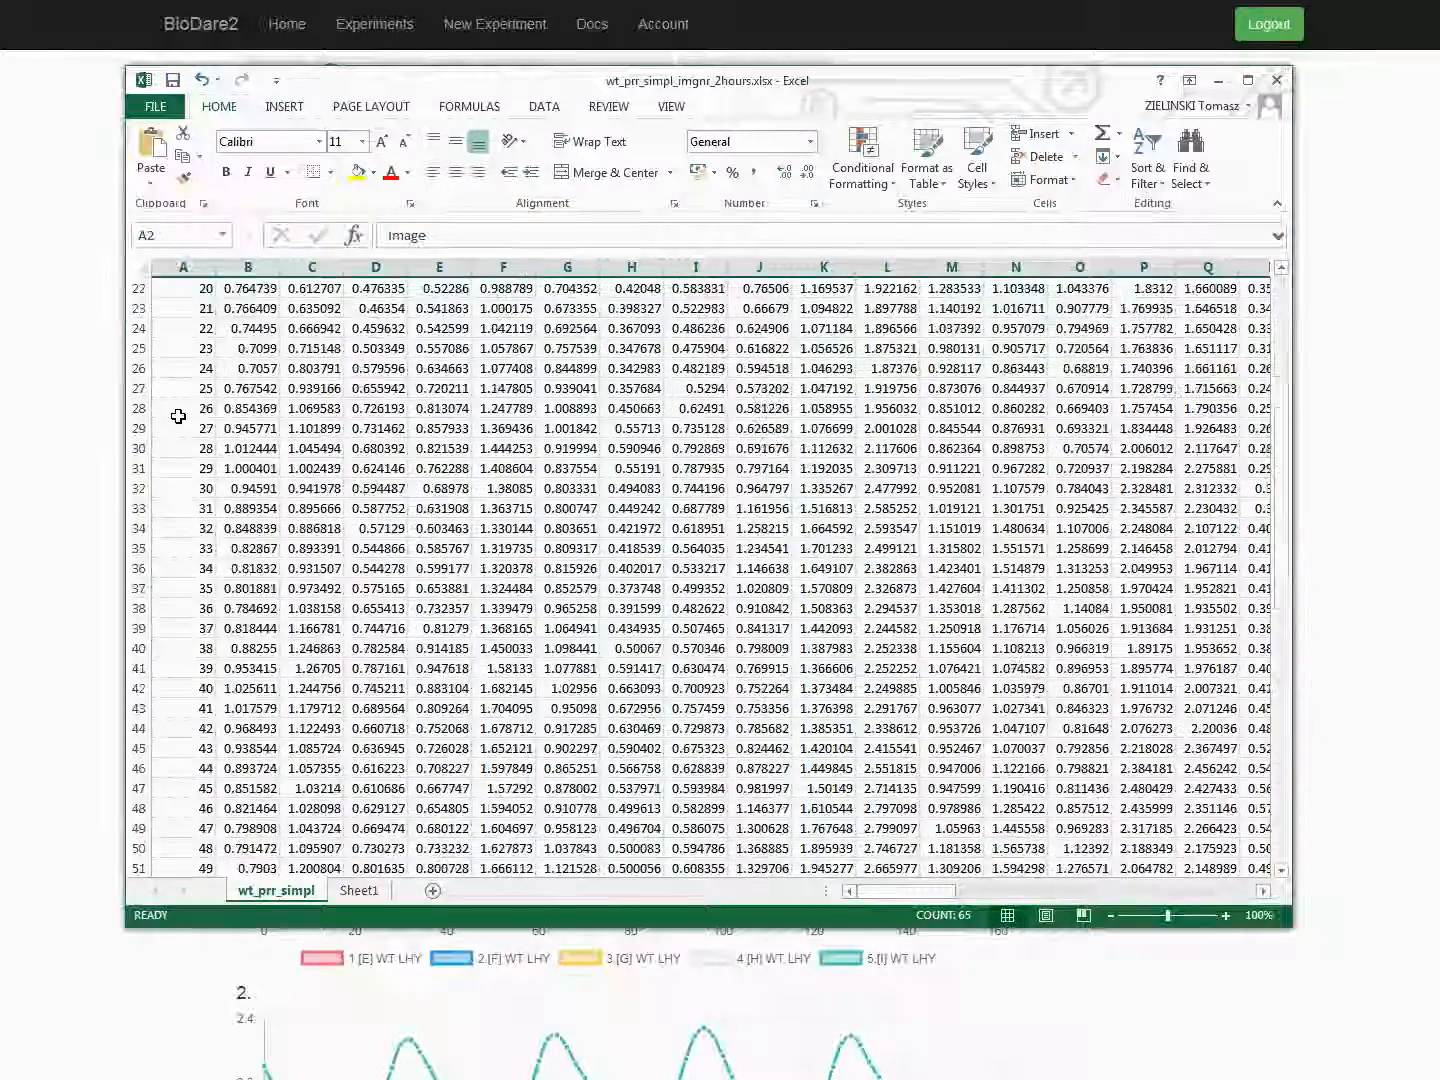
{"action": "scroll", "coordinate": [178, 416], "scroll_direction": "down", "scroll_amount": 16}
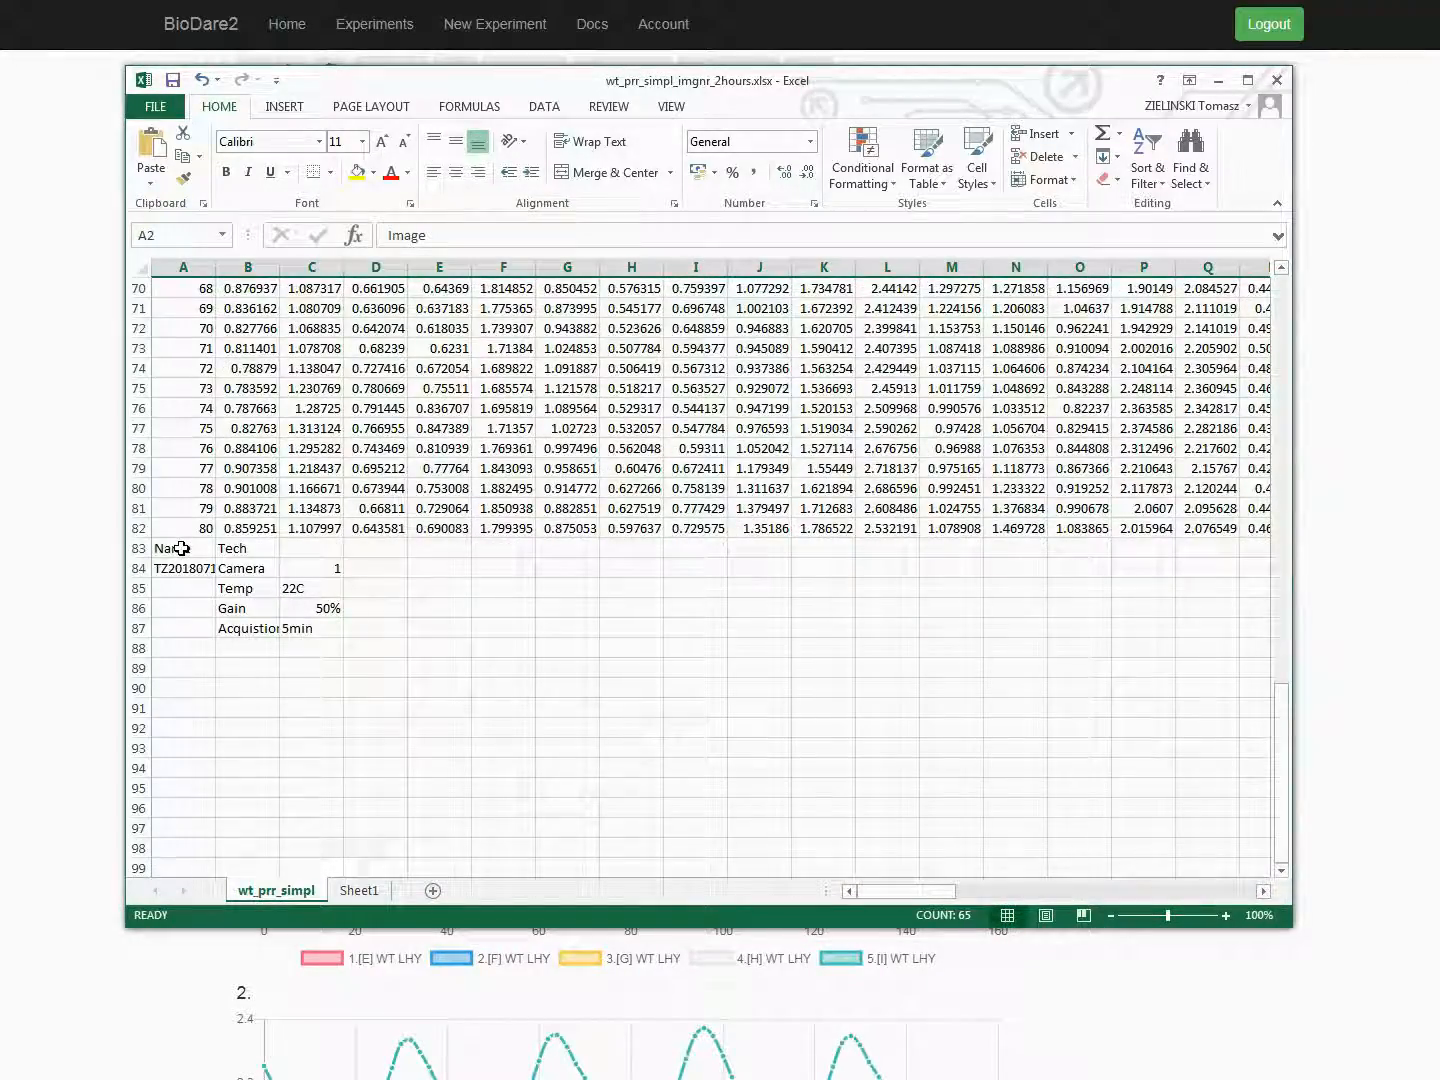
{"action": "scroll", "coordinate": [186, 630], "scroll_direction": "up", "scroll_amount": 7}
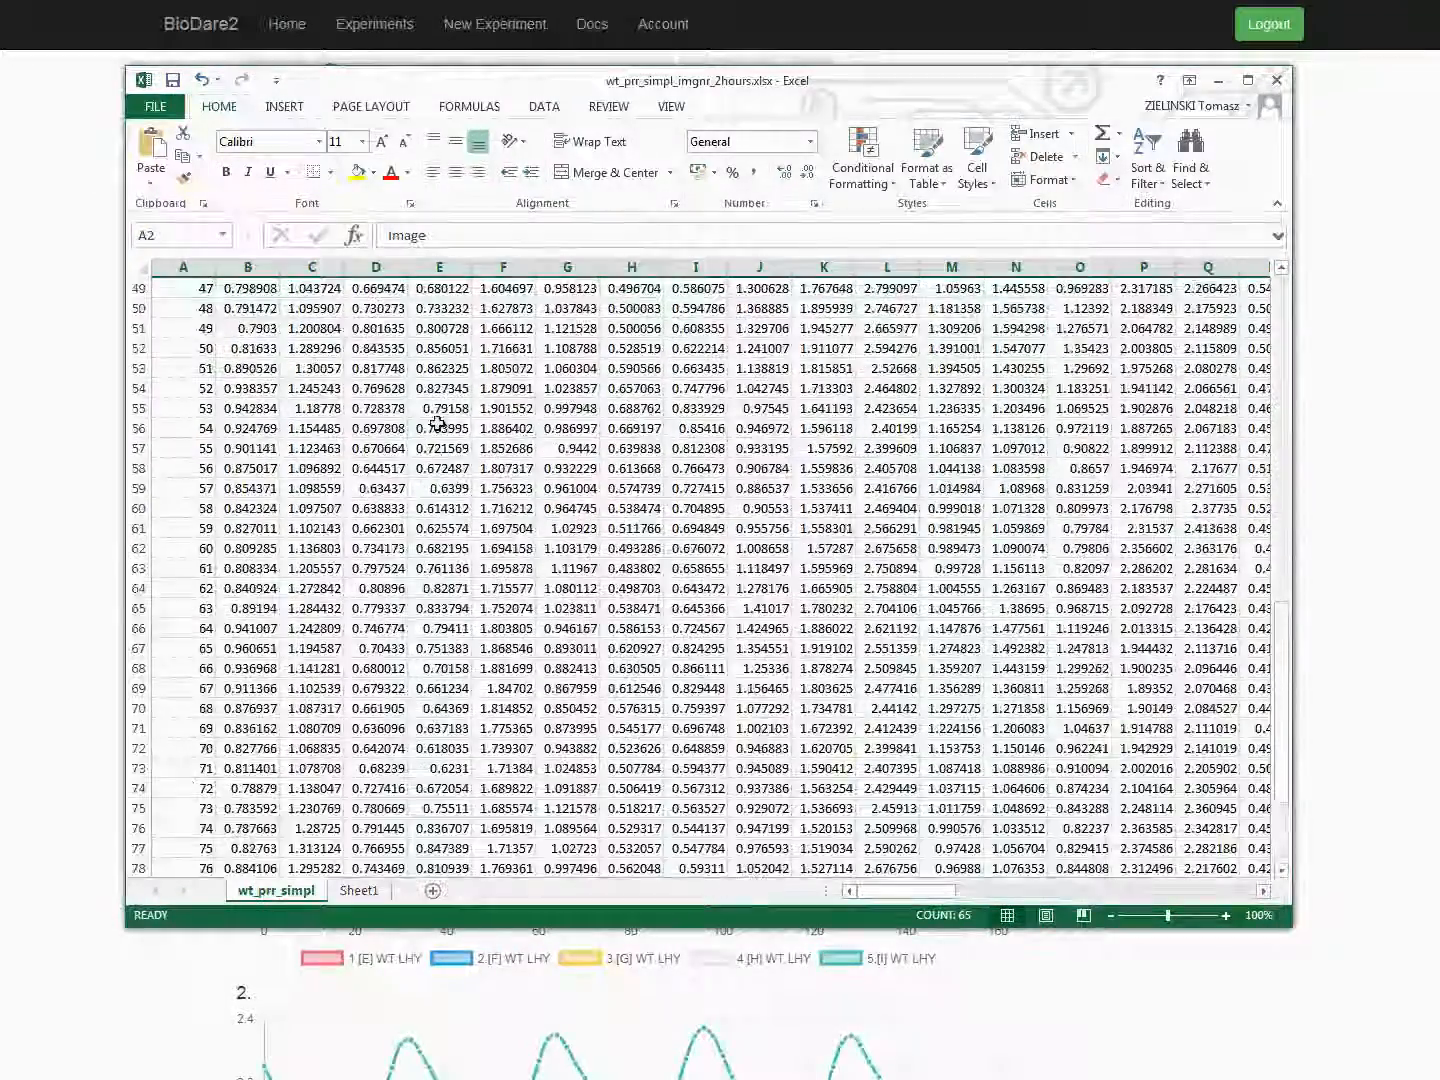
{"action": "left_click", "coordinate": [1218, 80]}
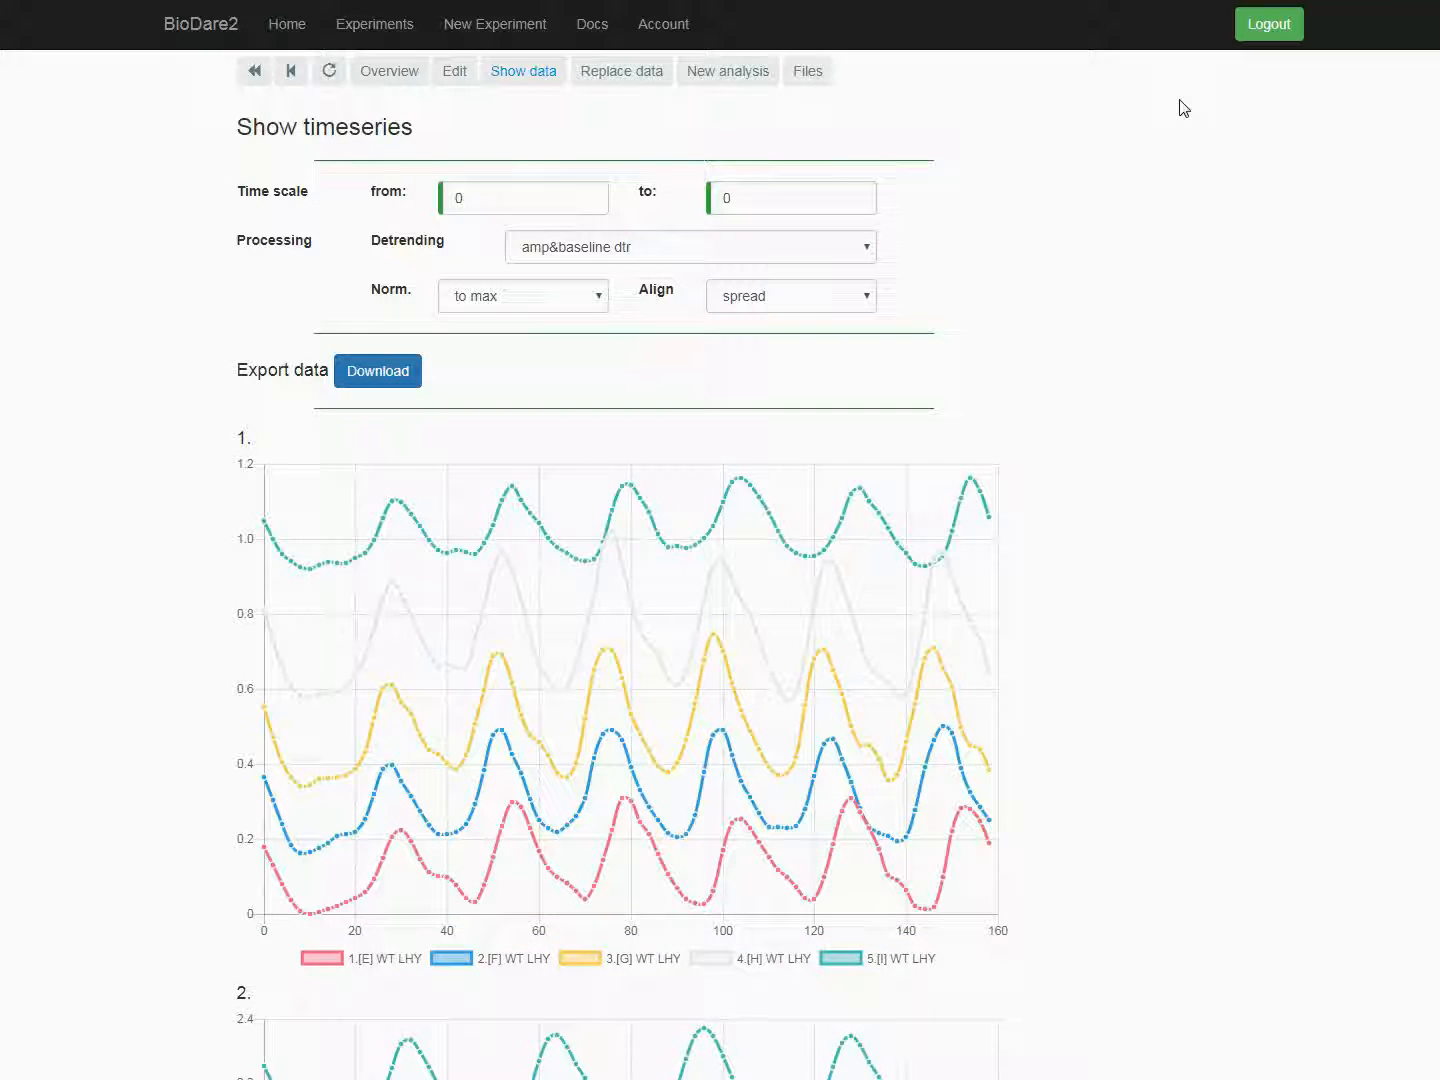